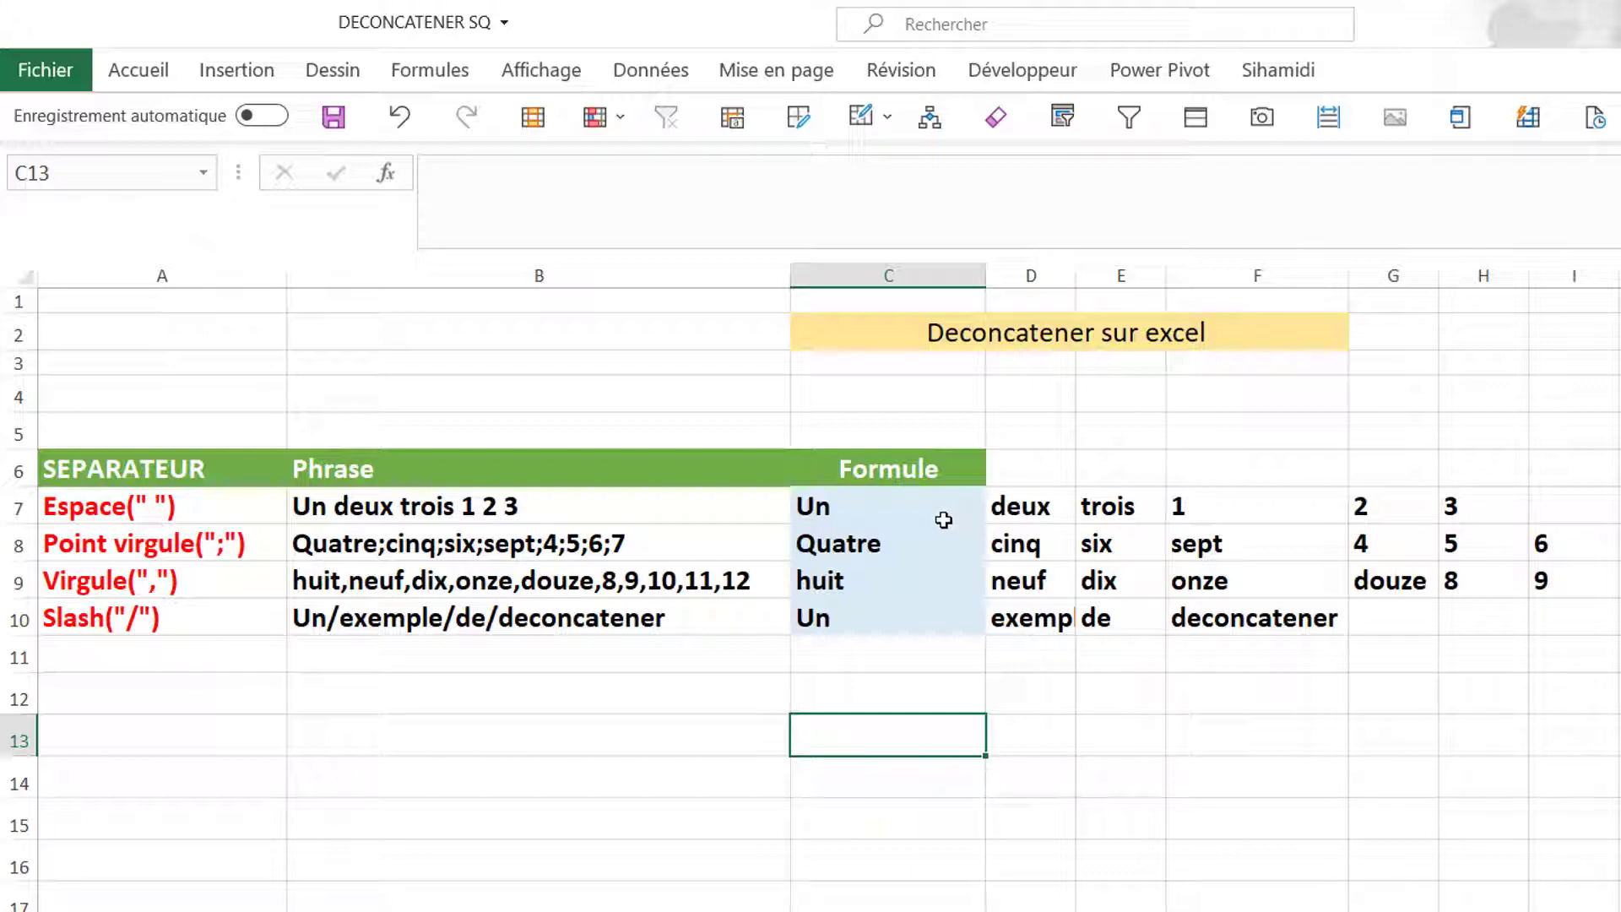
Paste the 'Grâce à la puissance d'Excel' sentence into B11 on Feuil1
left_click(602, 708)
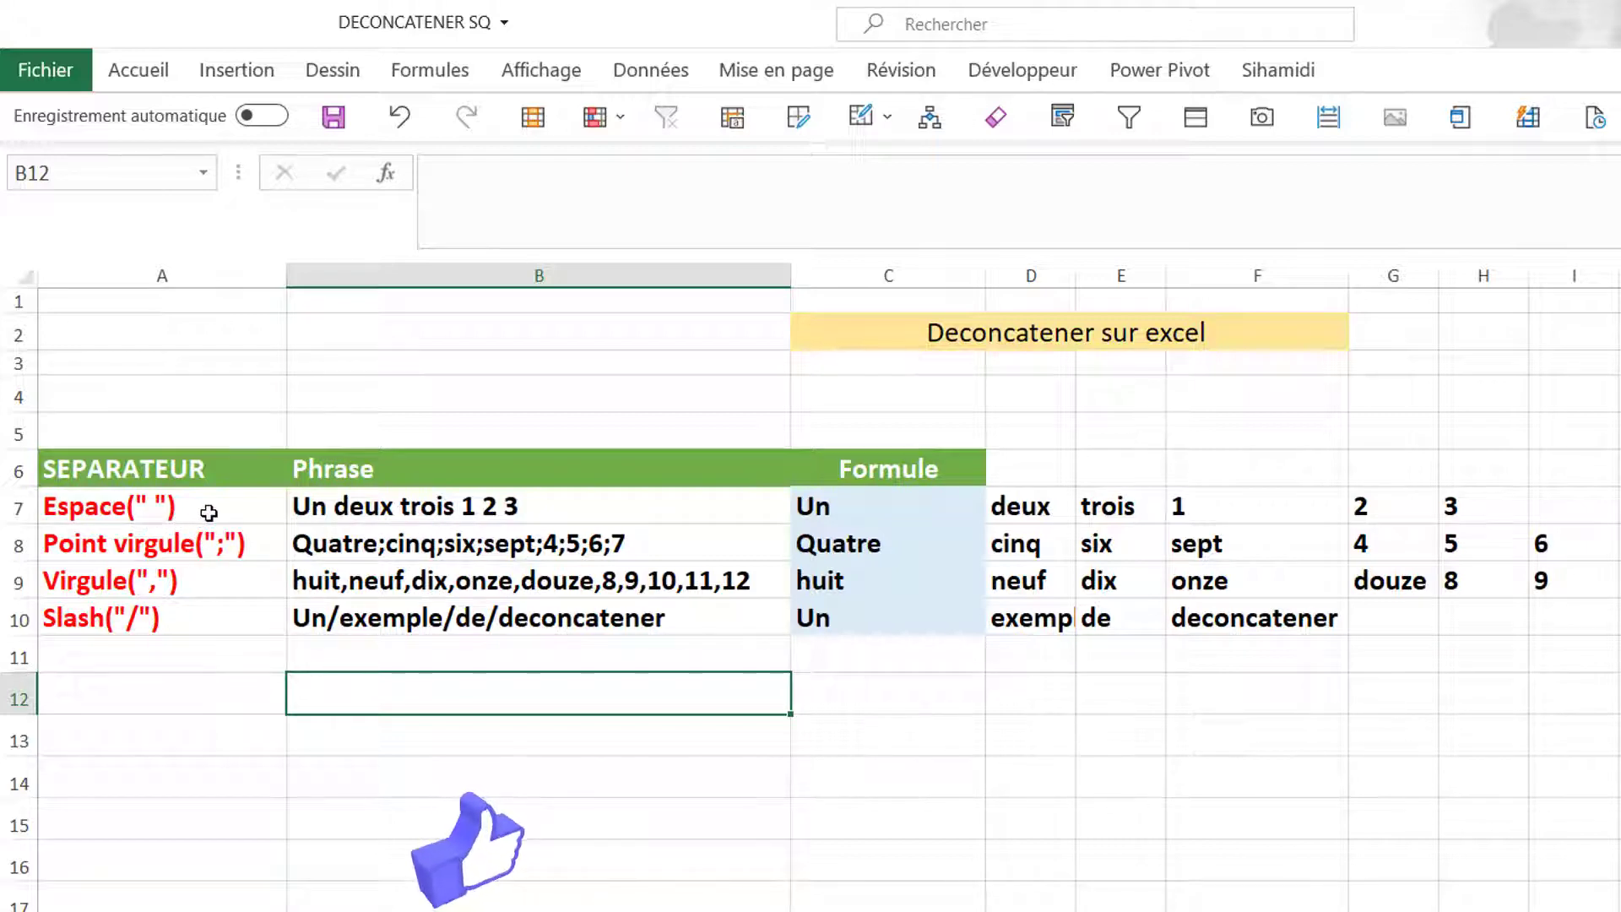
left_click(671, 722)
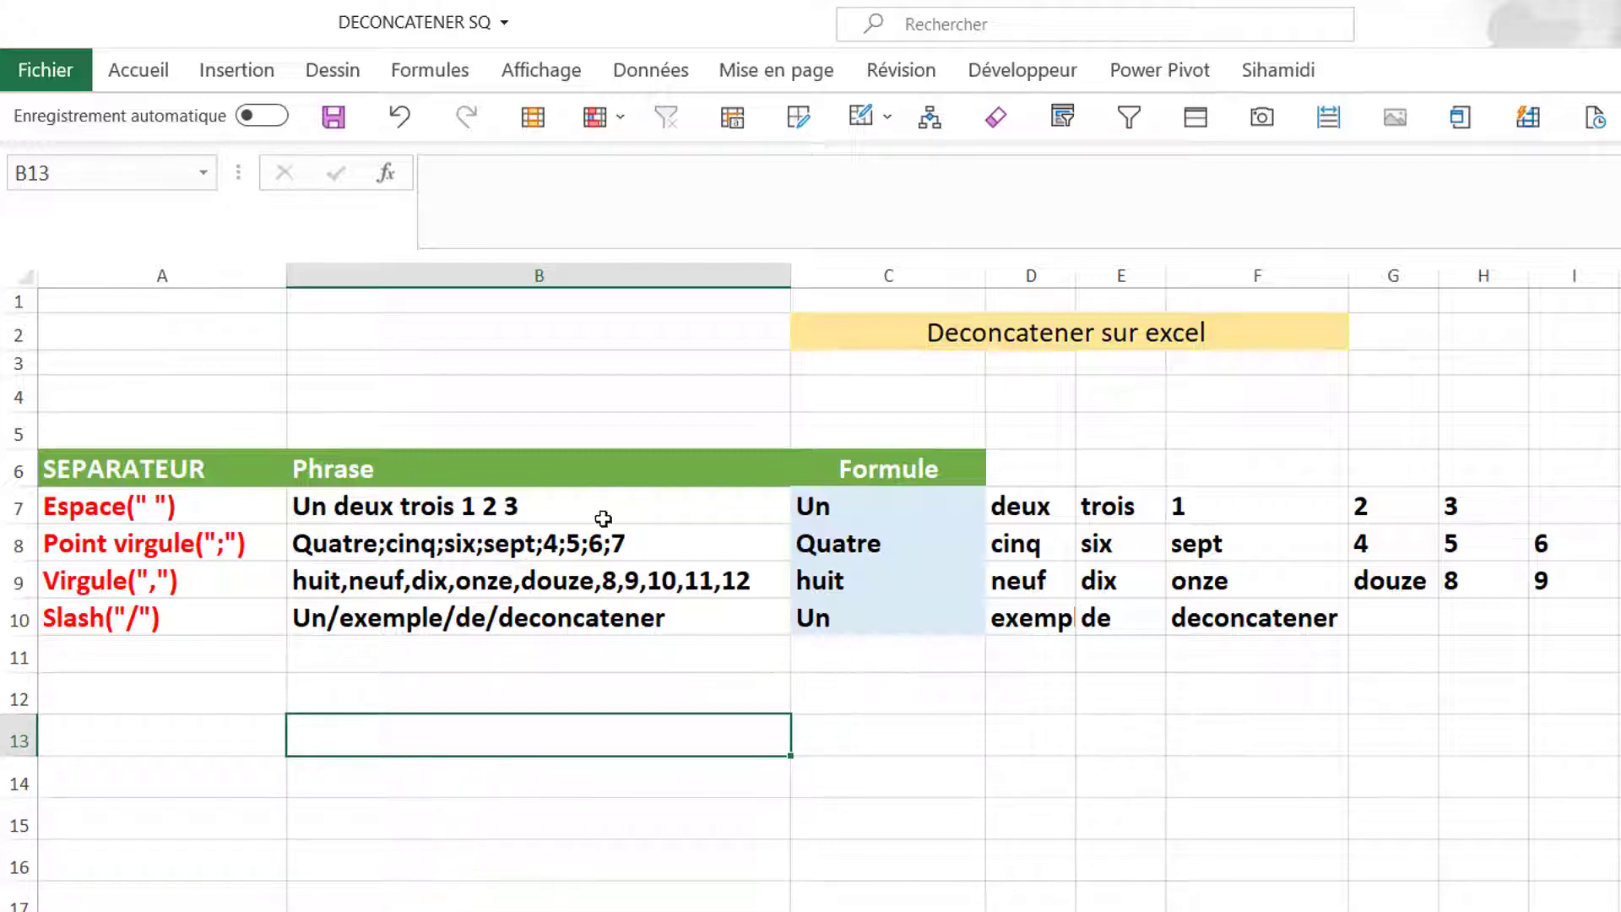
left_click(509, 515)
left_click(876, 508)
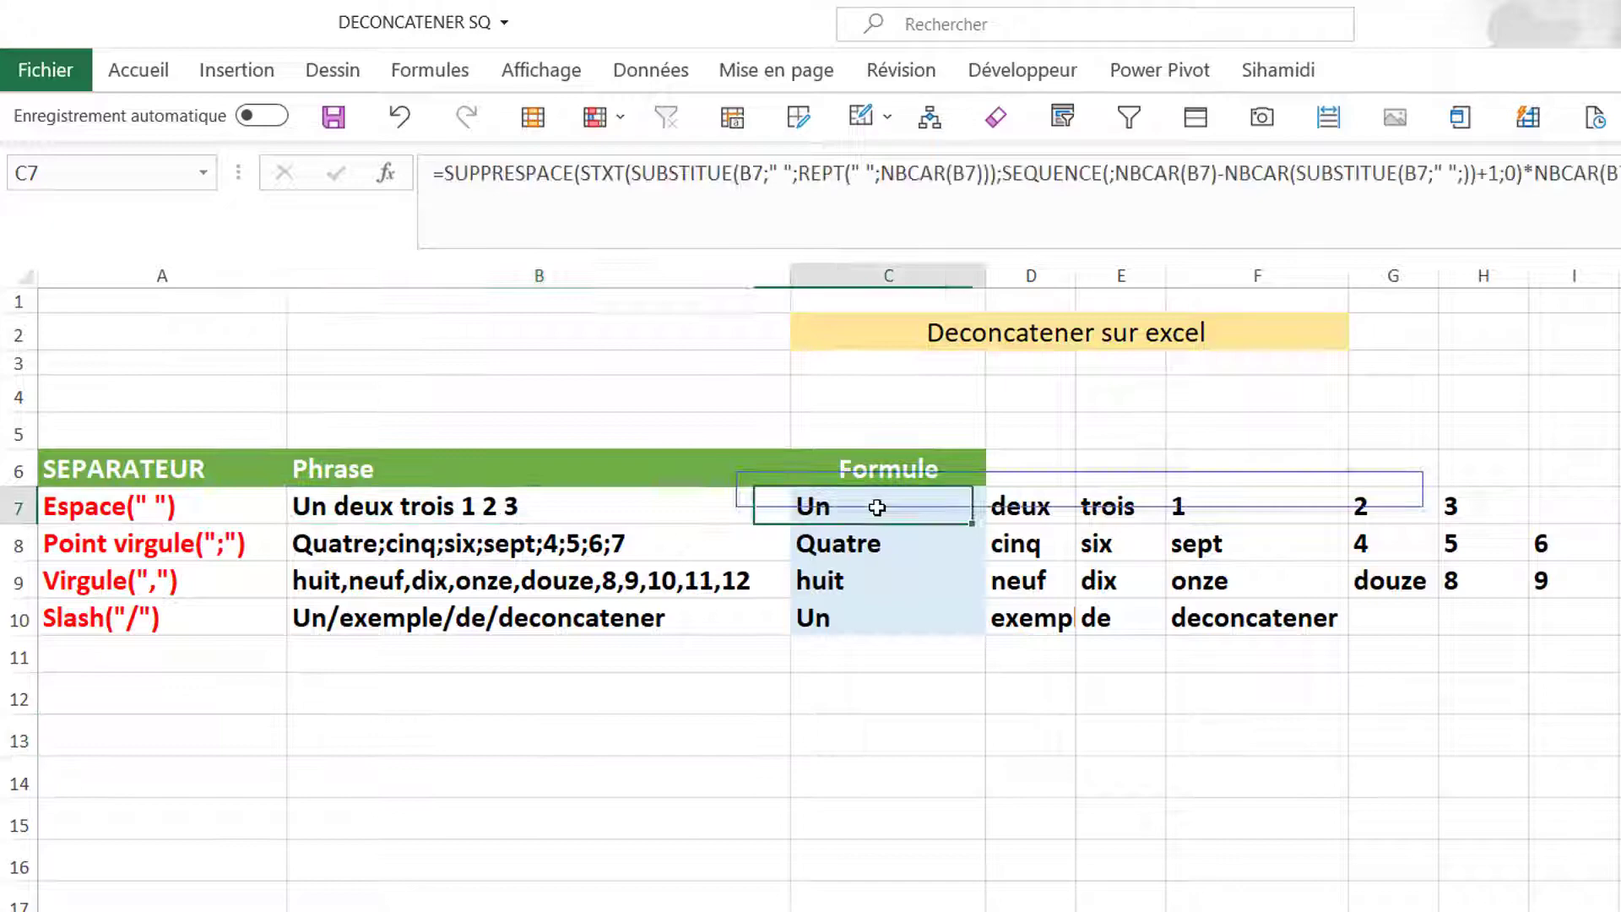
left_click(903, 728)
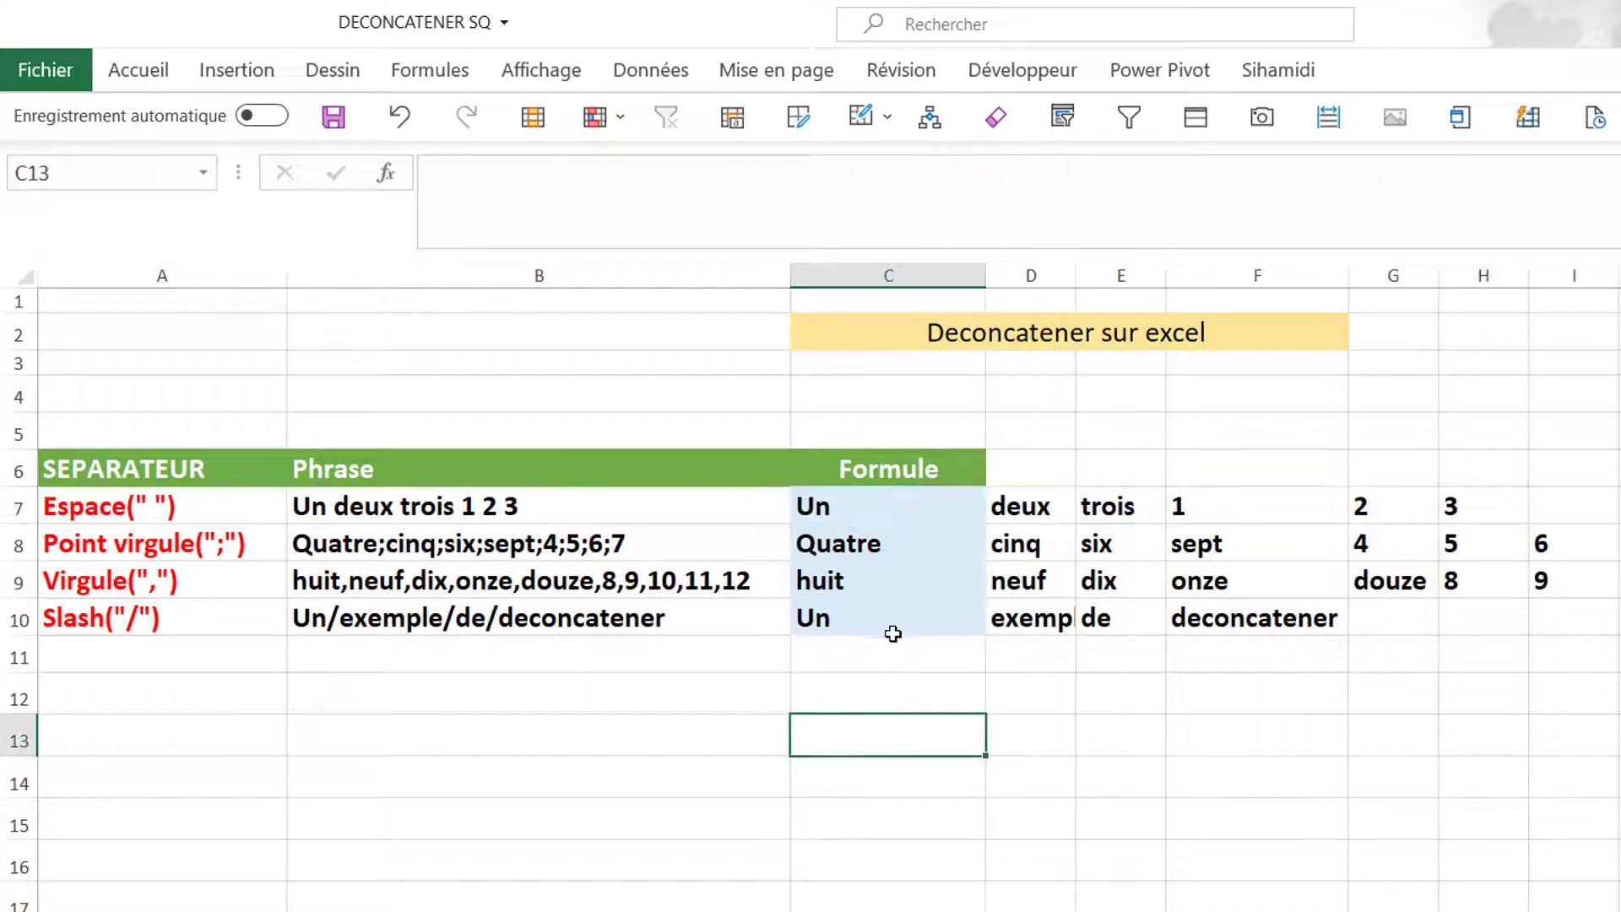
left_click(382, 668)
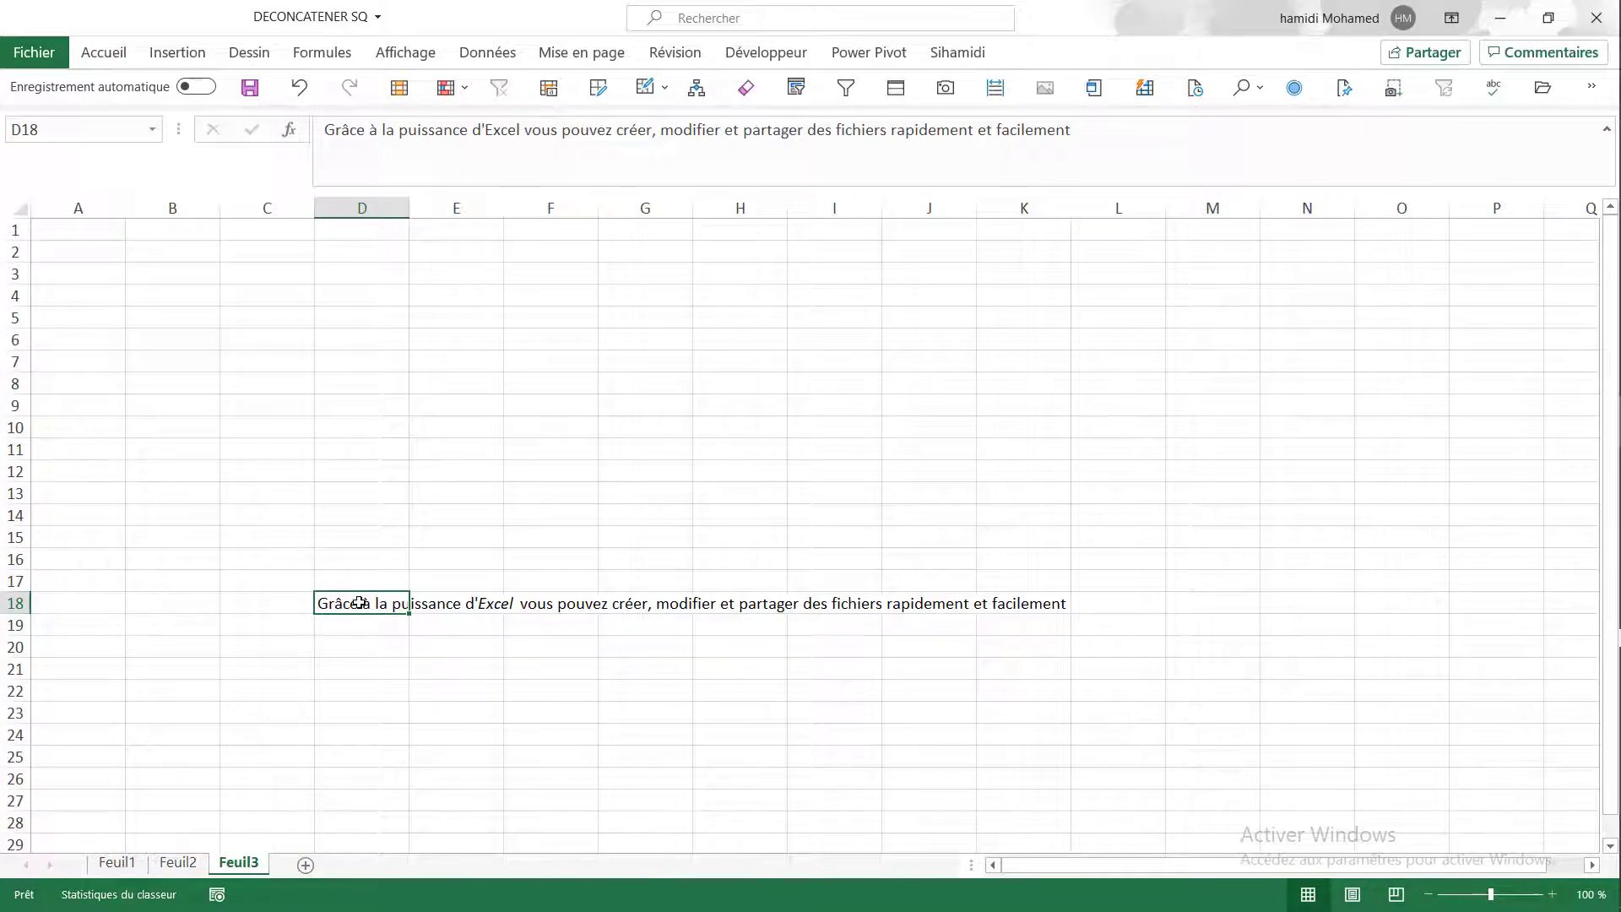
left_click(117, 862)
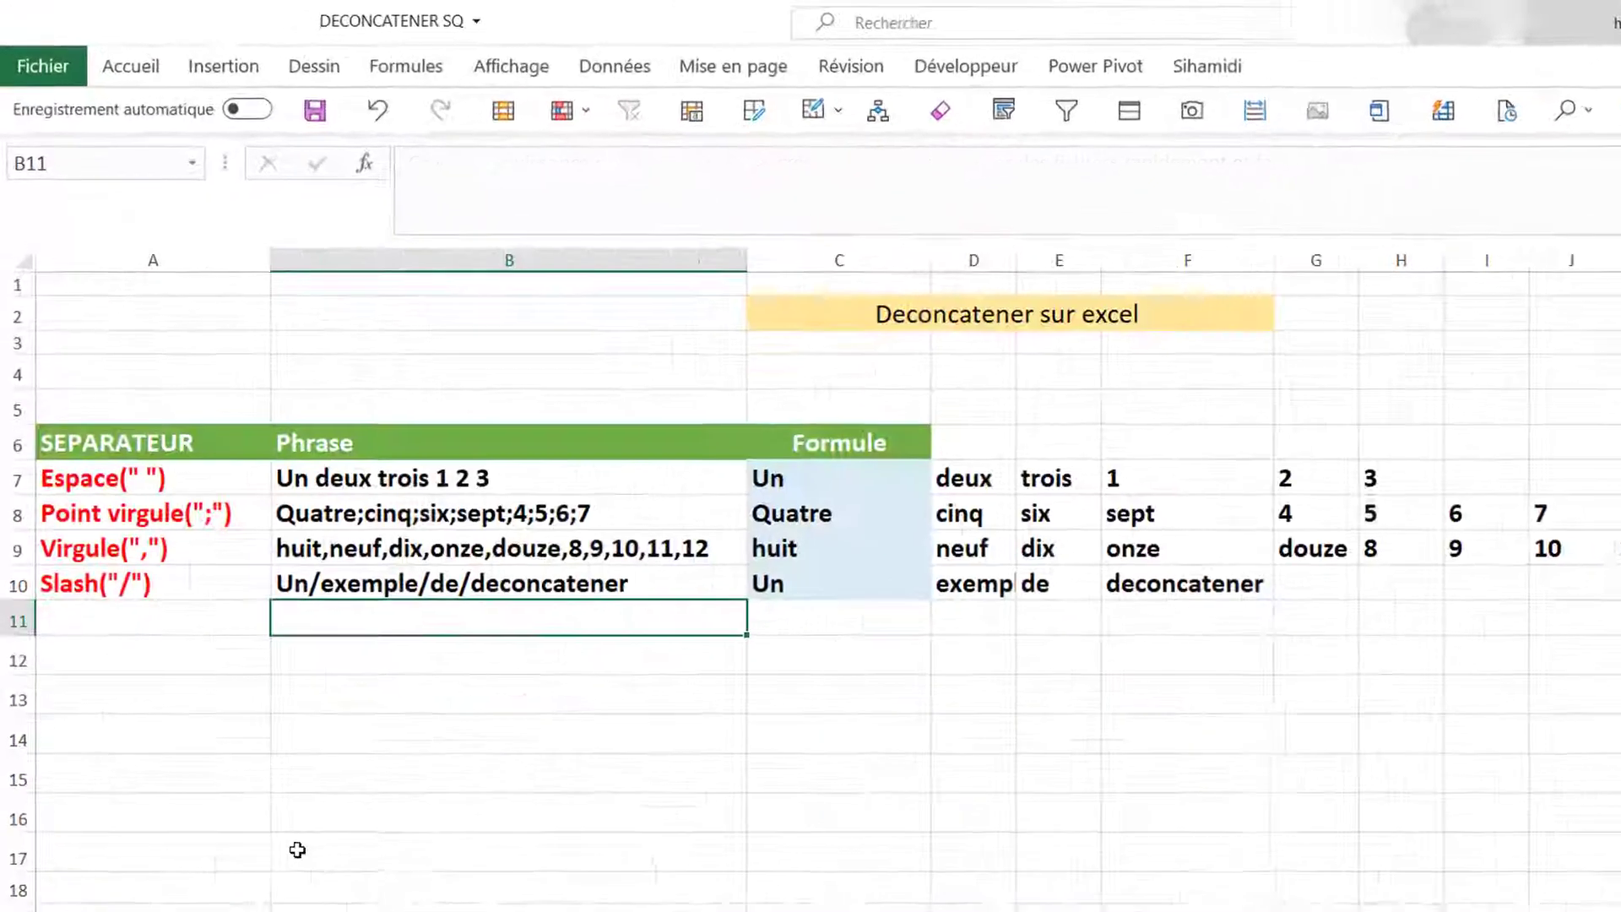
right_click(388, 656)
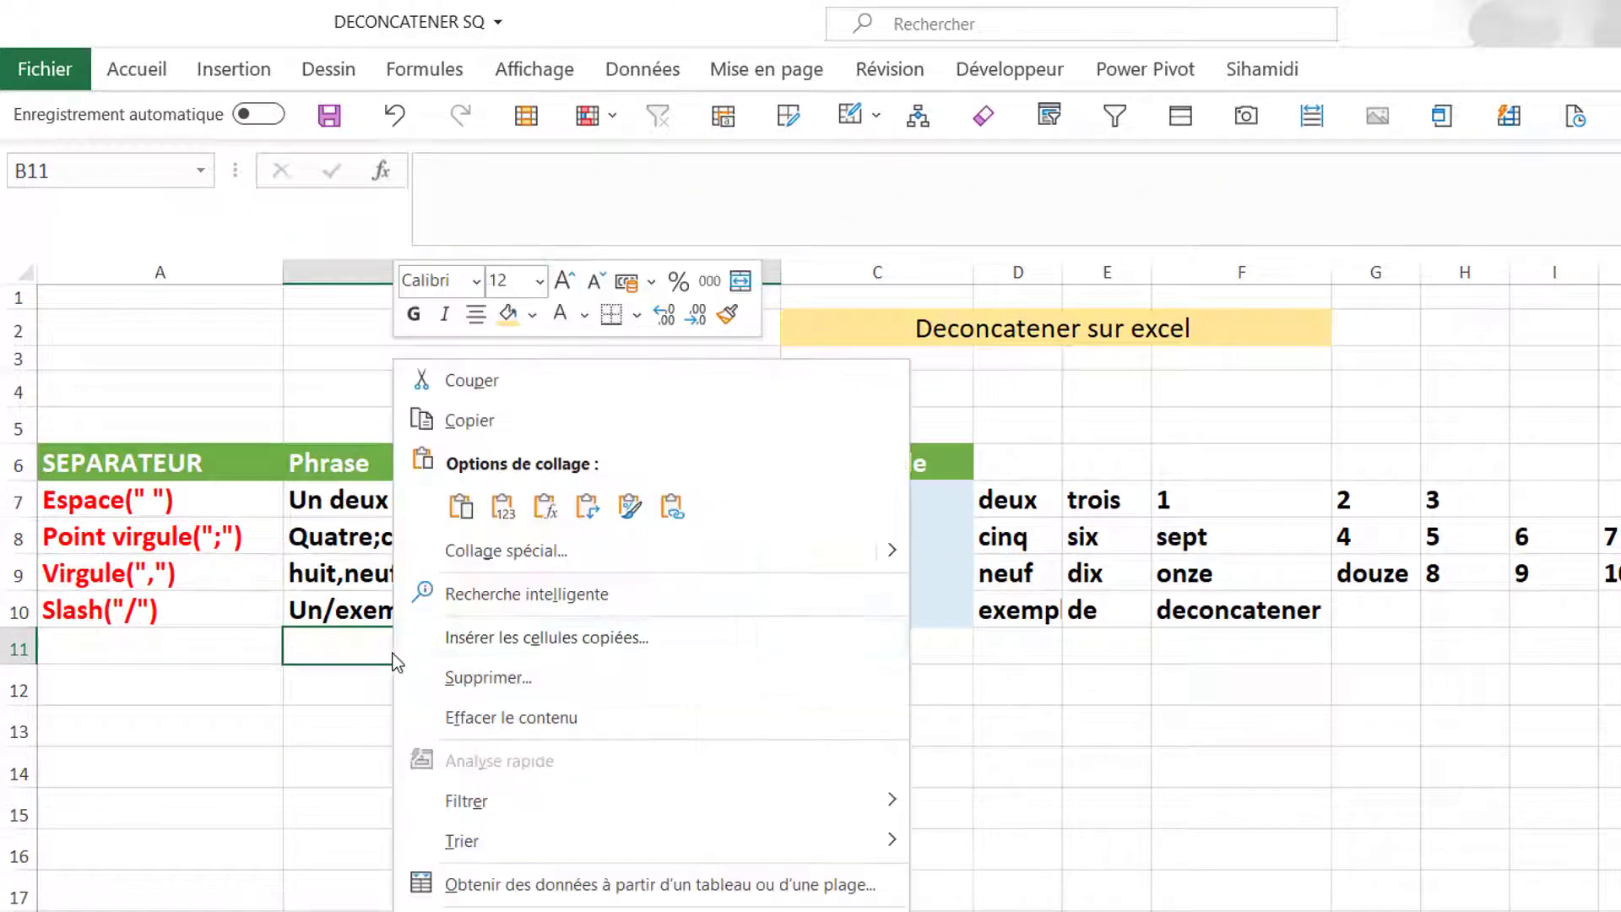
left_click(461, 507)
Copy C7's space-splitting formula into C11 so the sentence splits word by word
left_click(728, 786)
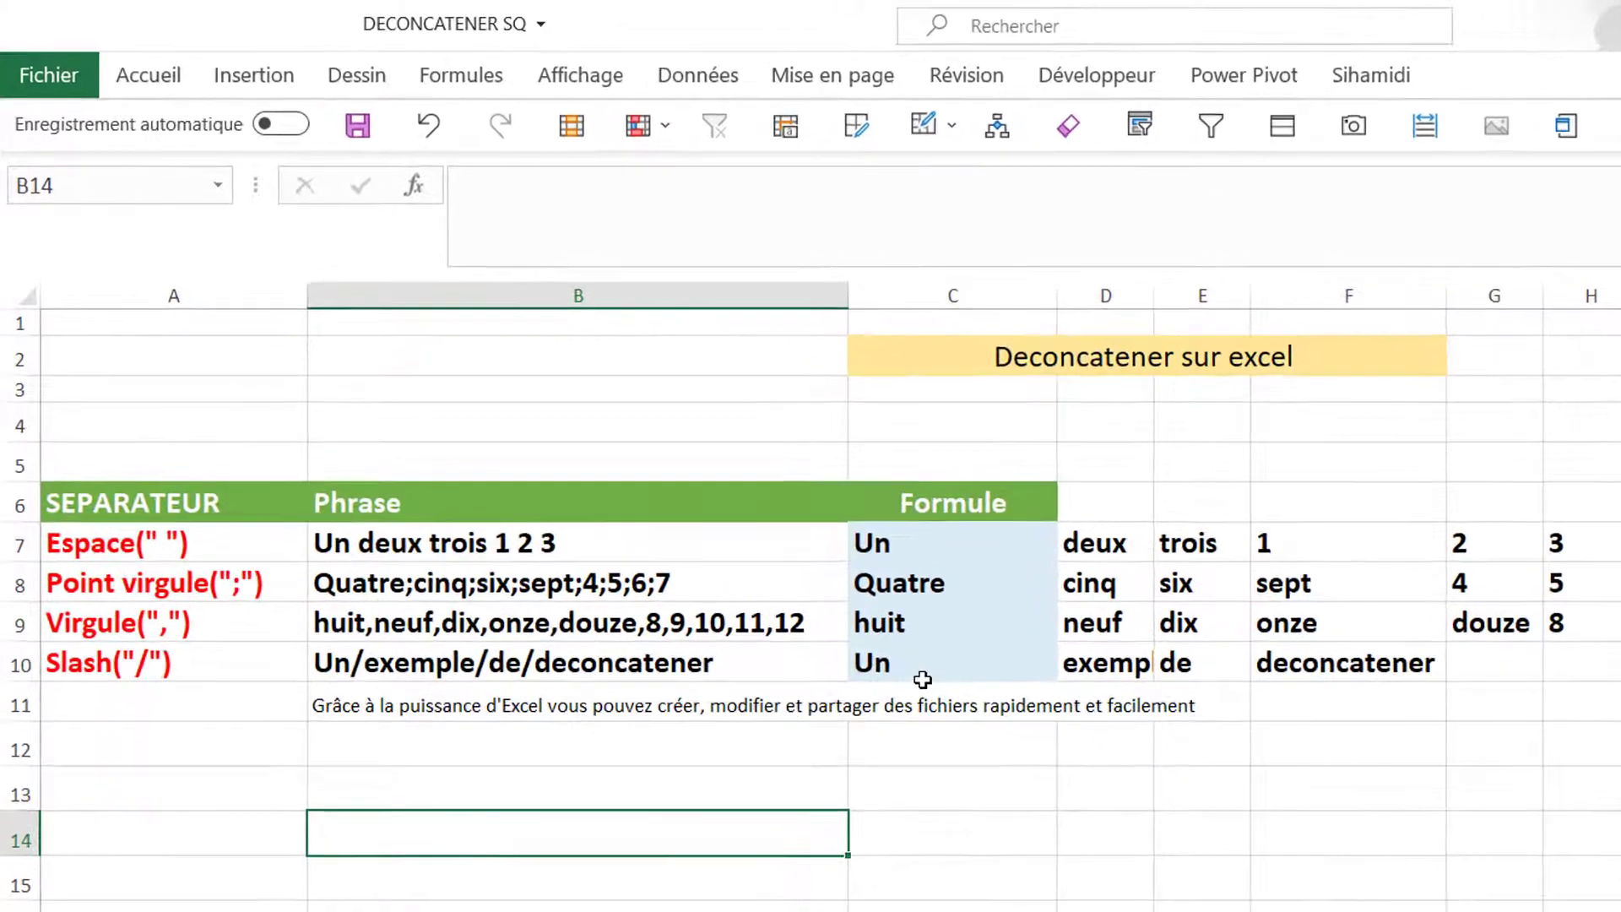
left_click(1017, 704)
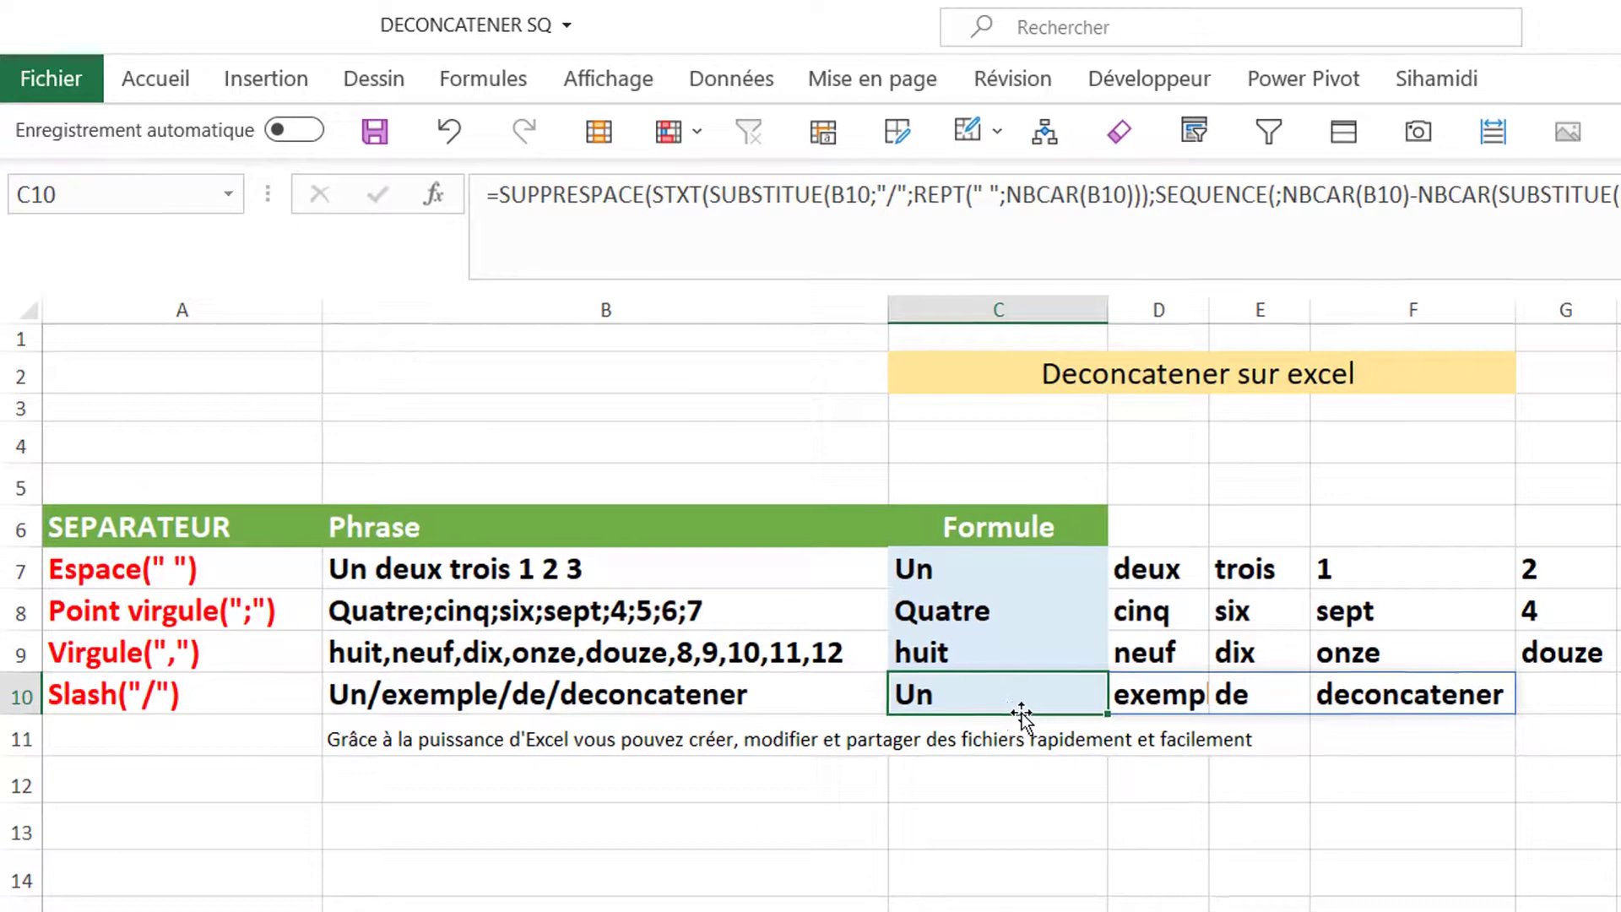
left_click(945, 747)
left_click(511, 735)
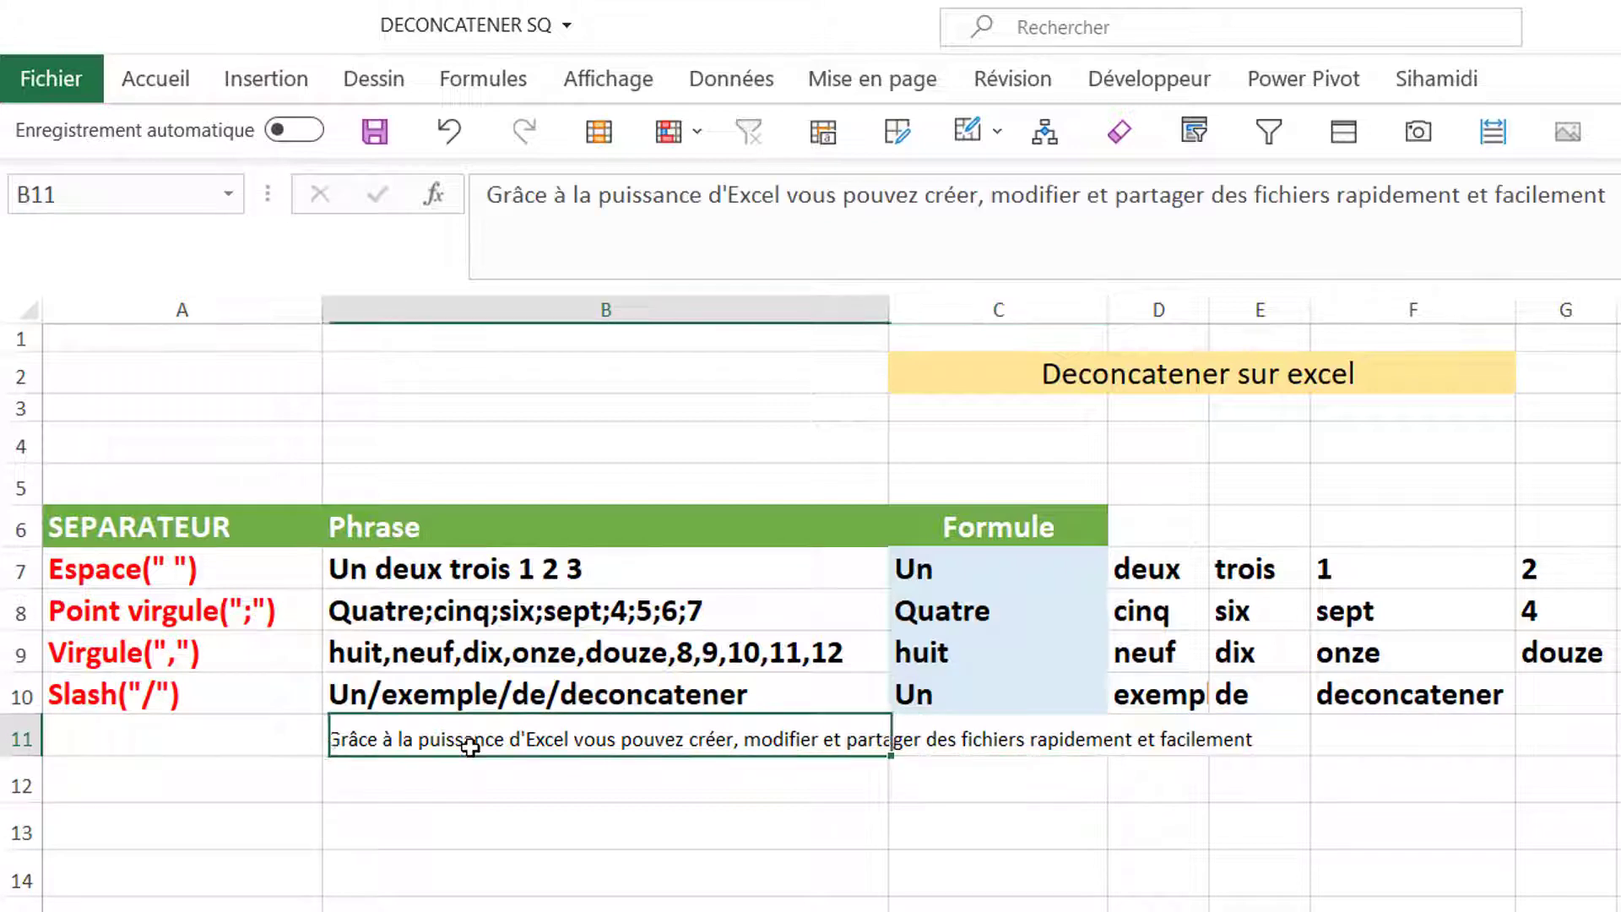
left_click(924, 568)
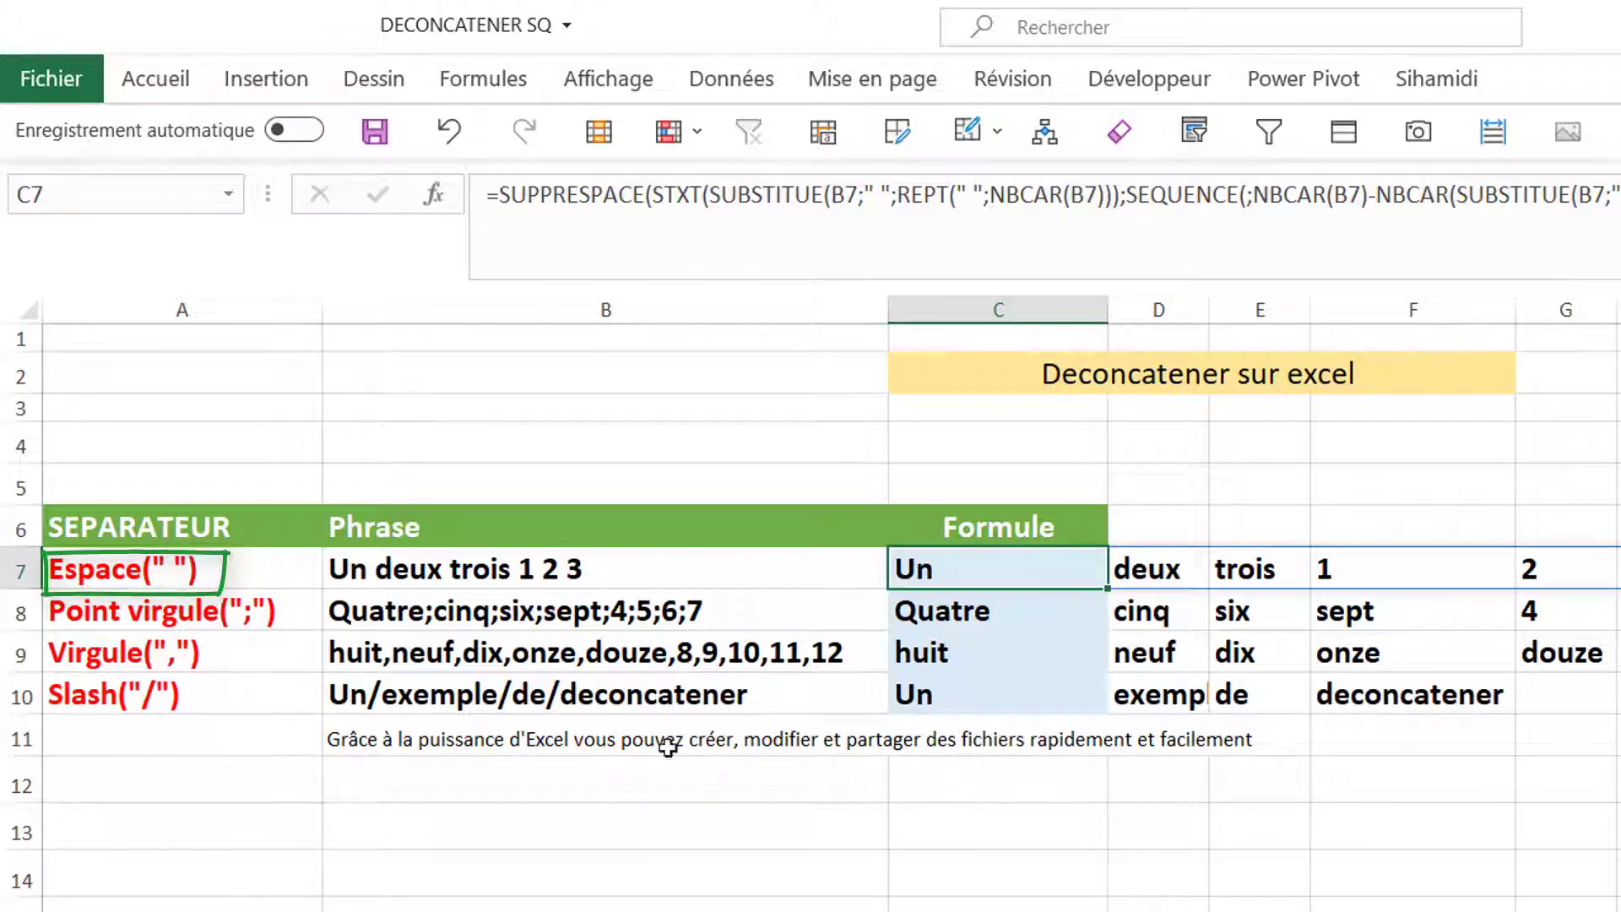
key("ctrl+c")
left_click(933, 739)
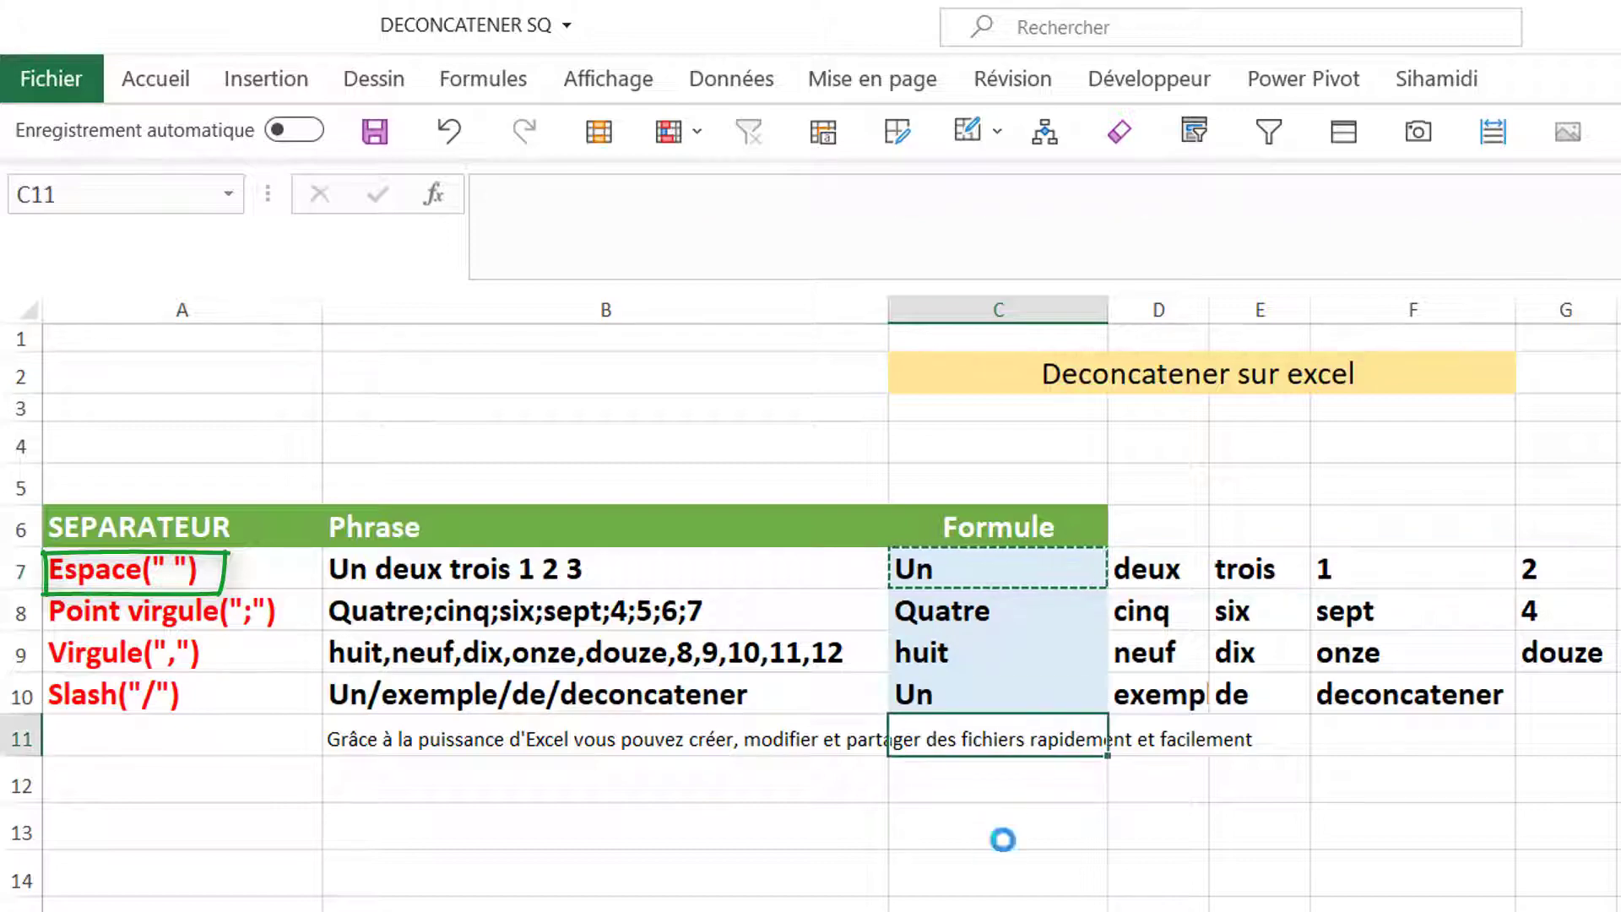
key("ctrl+v")
left_click(998, 855)
left_click(1067, 744)
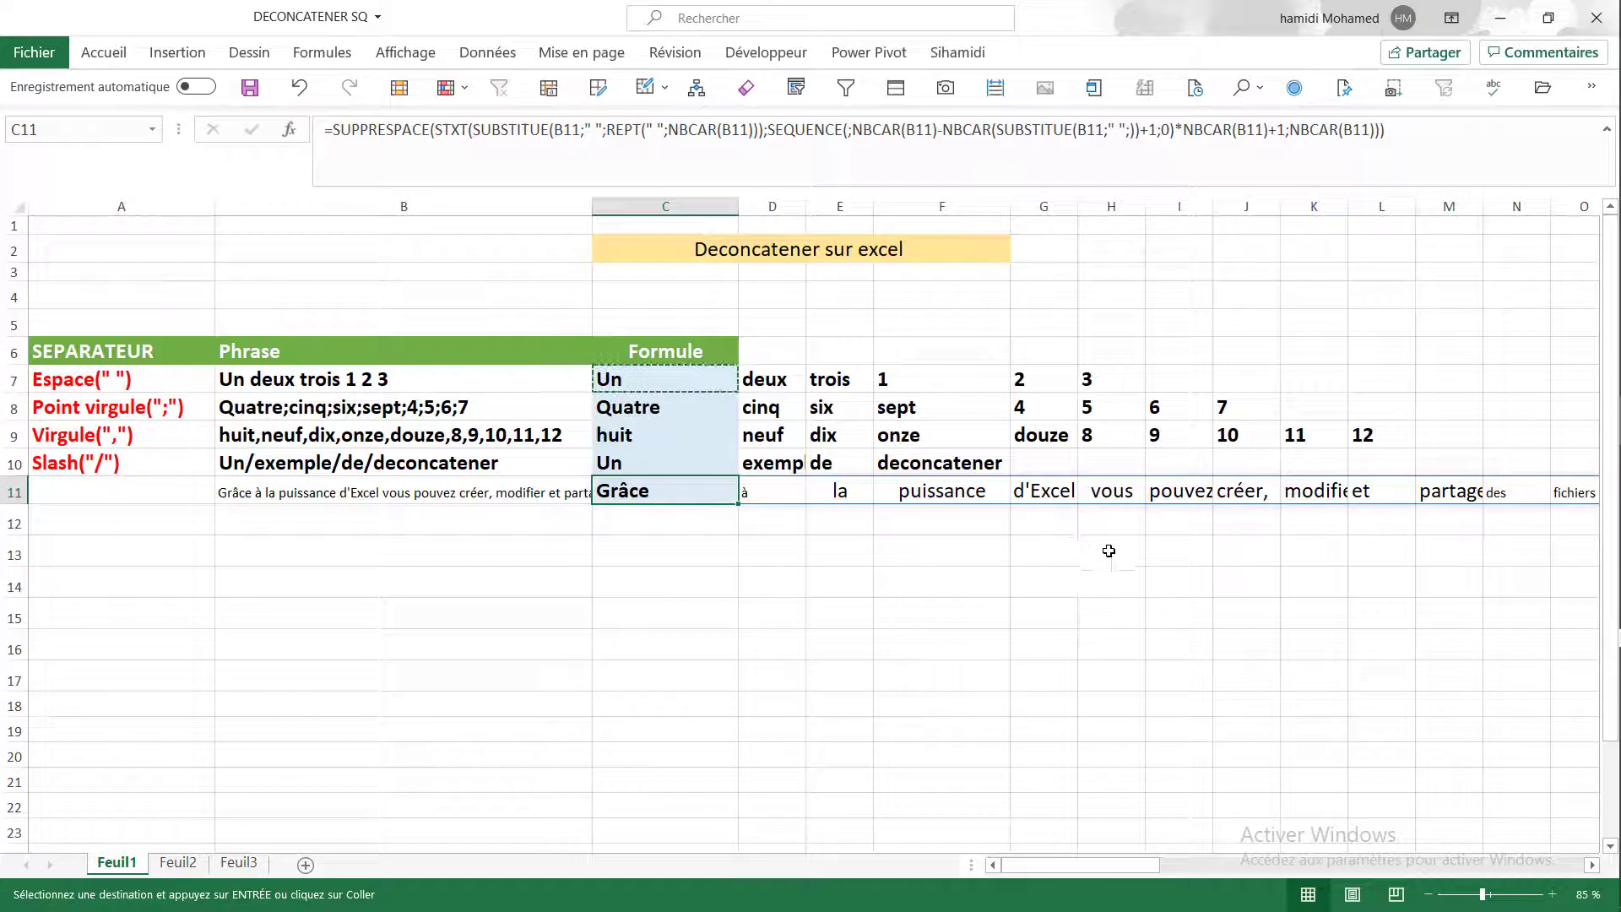
left_click(1045, 581)
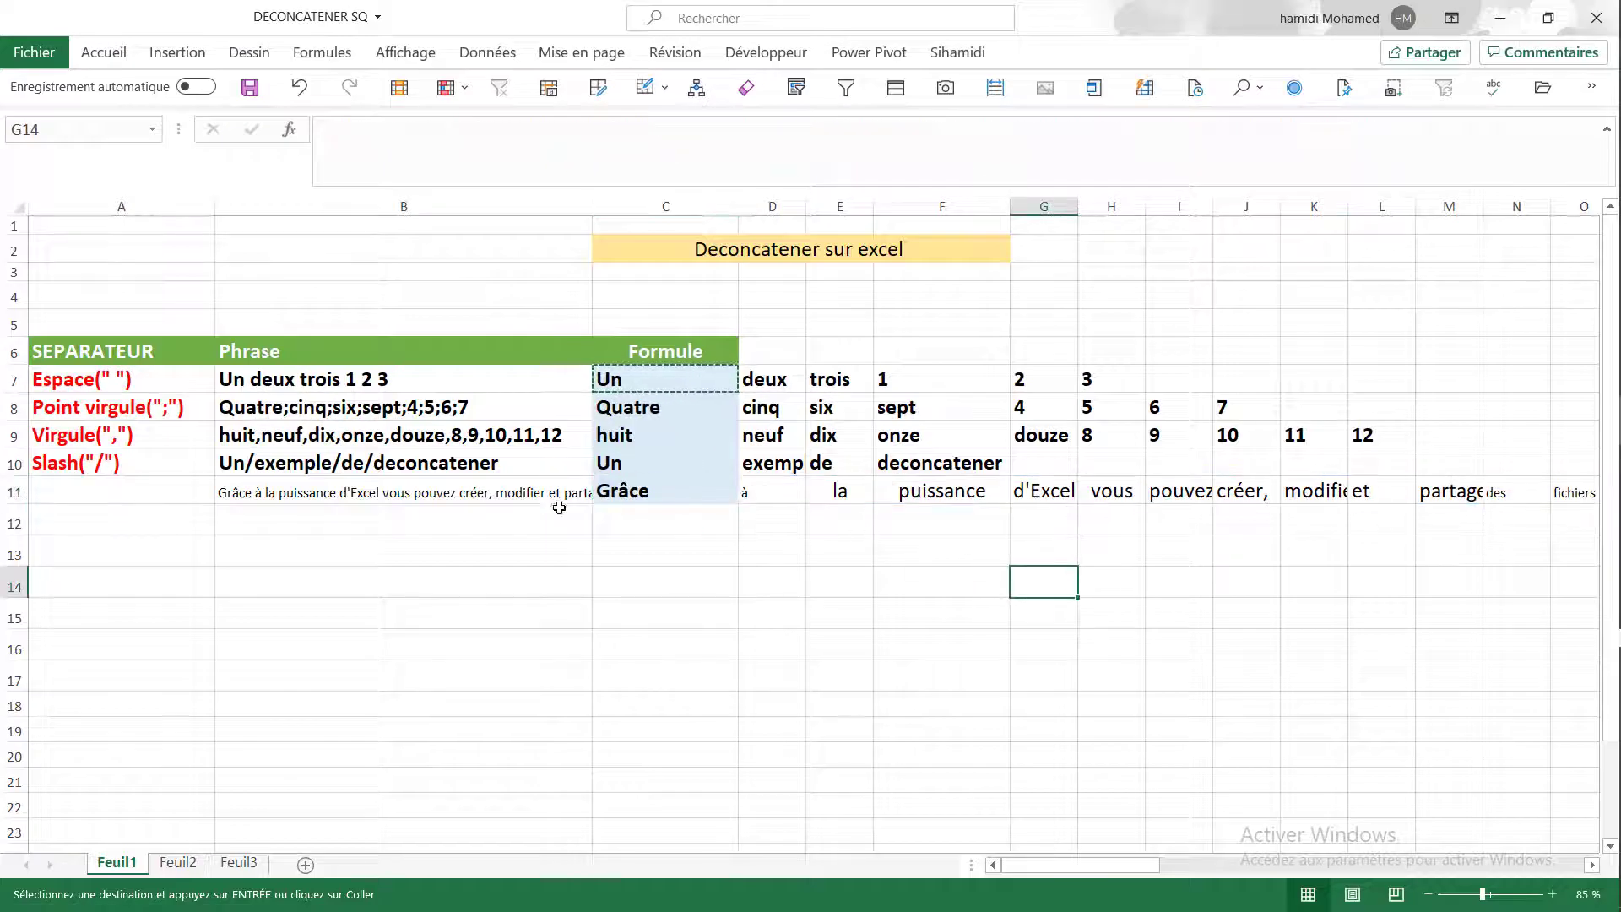
left_click(321, 499)
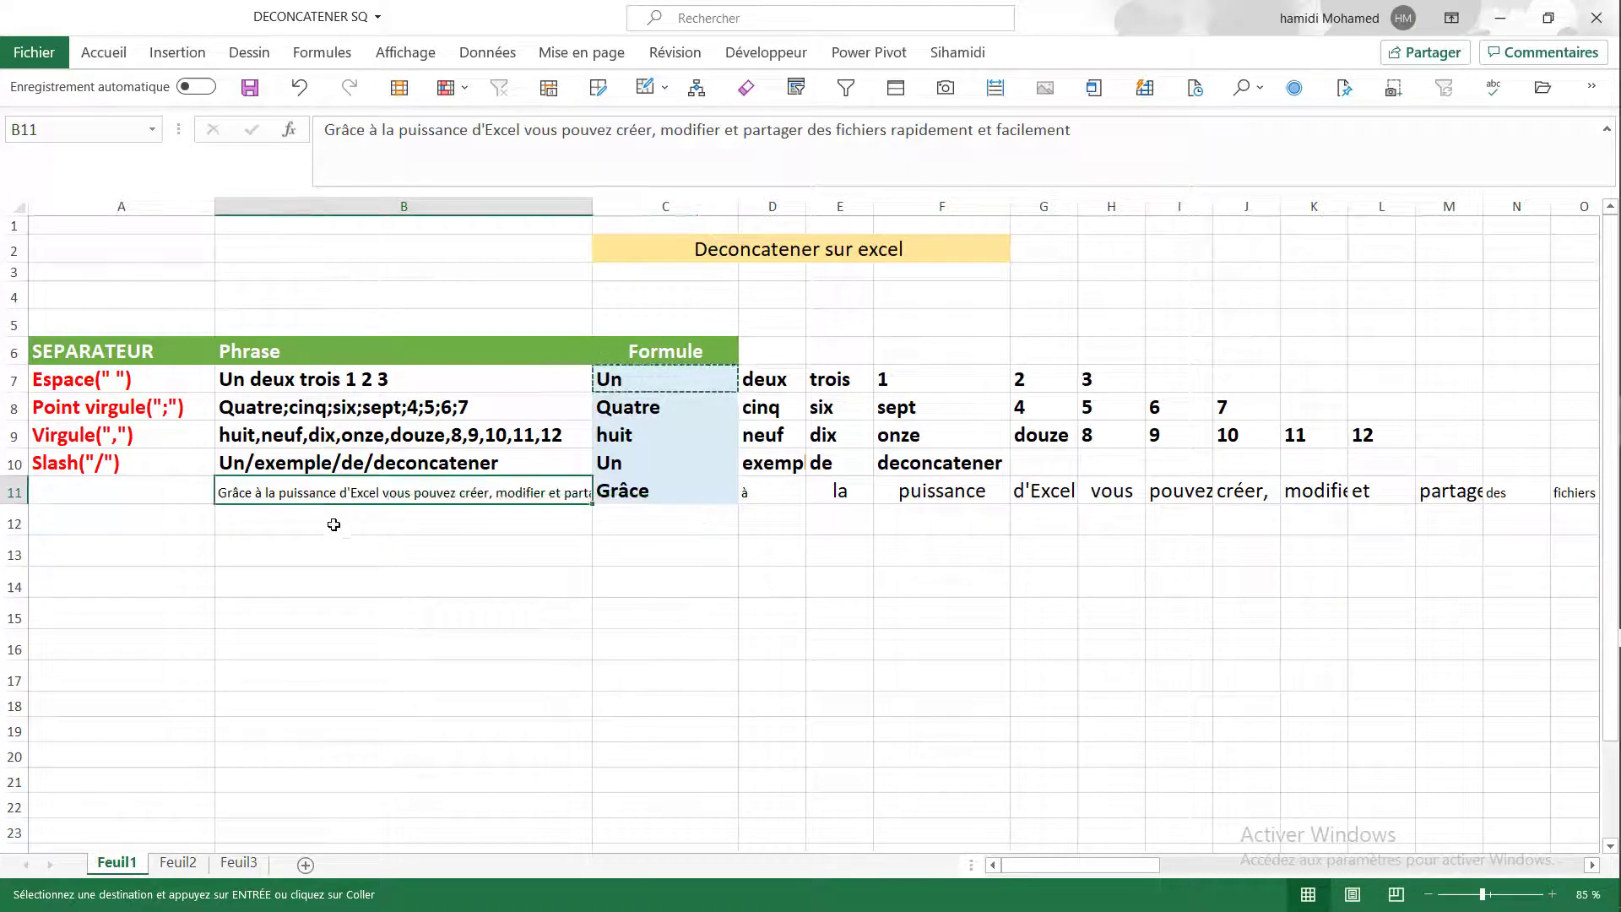
Enter the test string az,kkk,jhjj,4555k,545,llkl, in A13
left_click(176, 544)
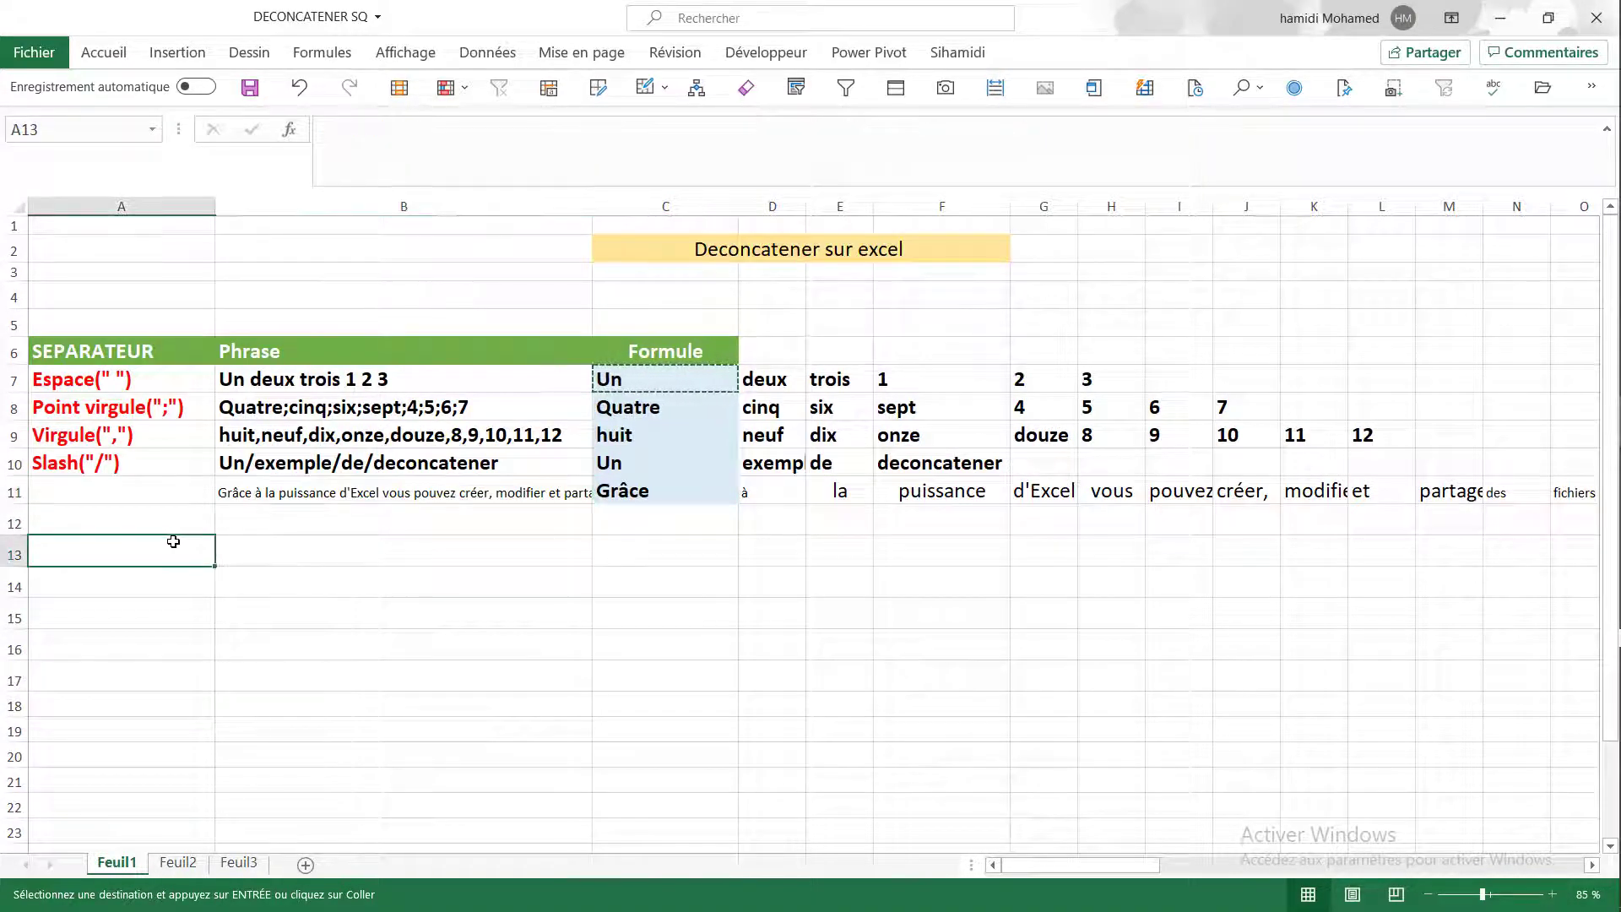
type("az")
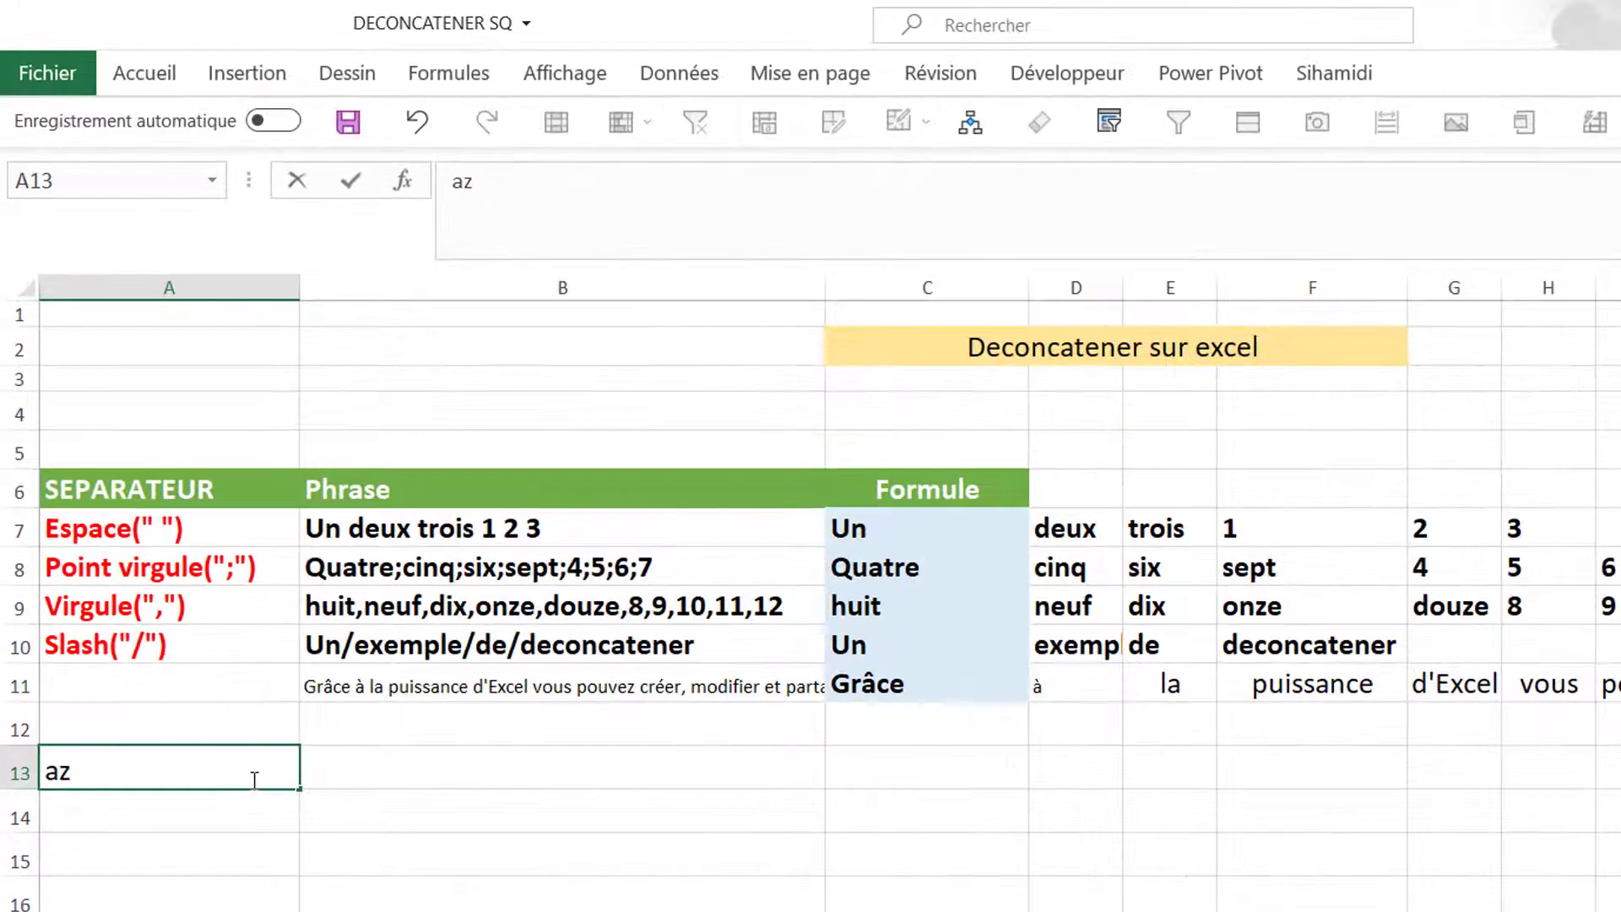
type("kk")
key("BackSpace")
type("kkk,jhjj,")
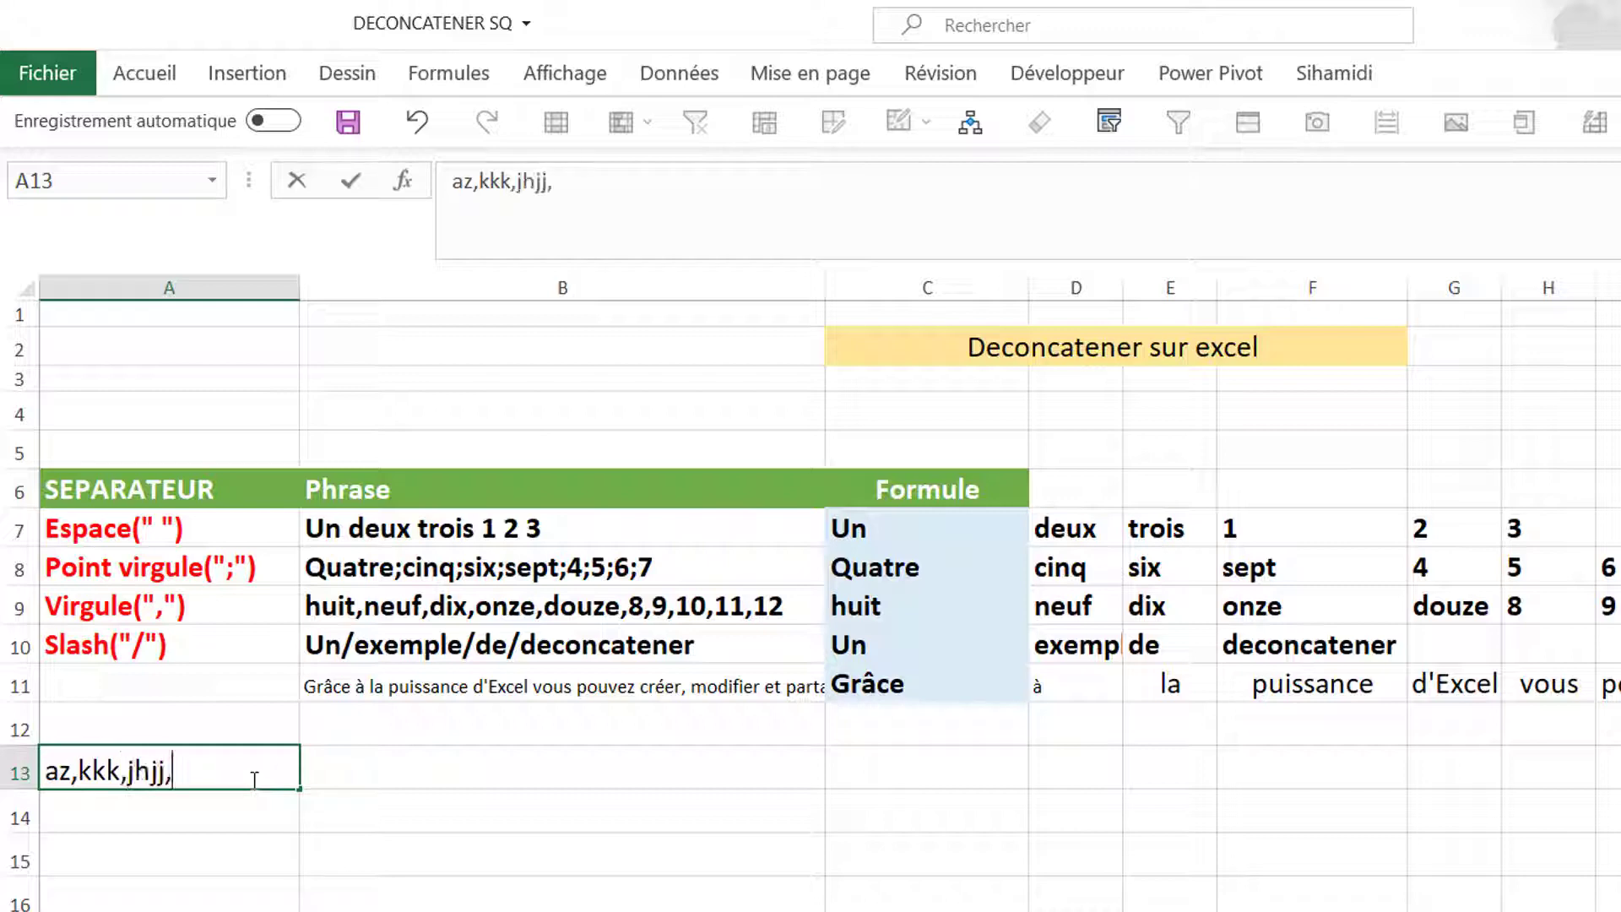
type("4555k,545,")
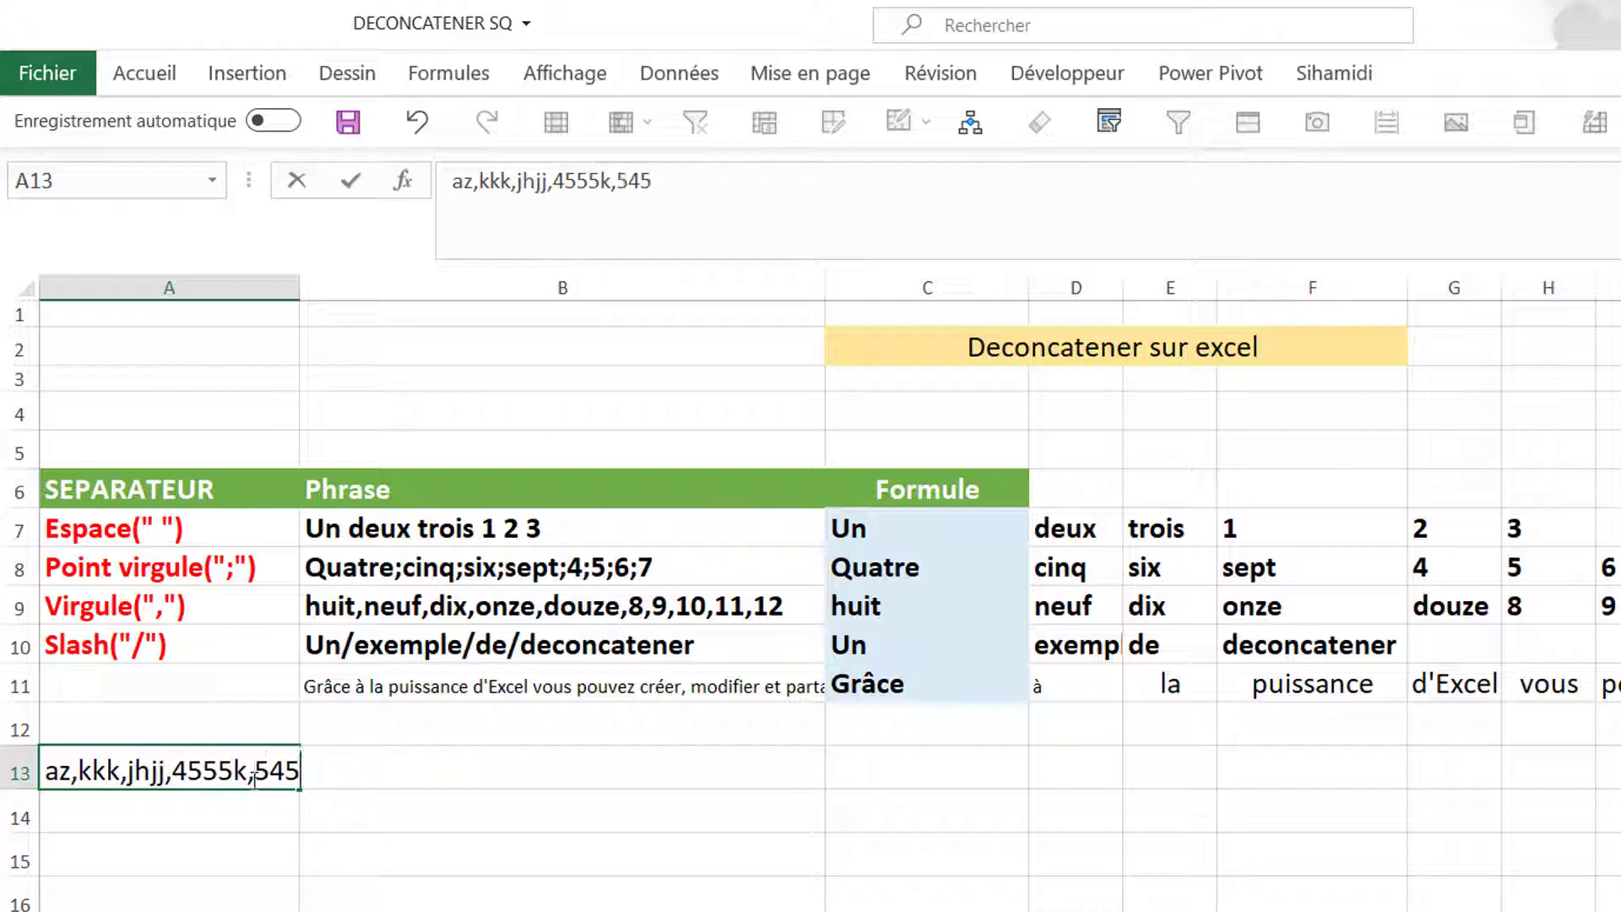
type("llkl,")
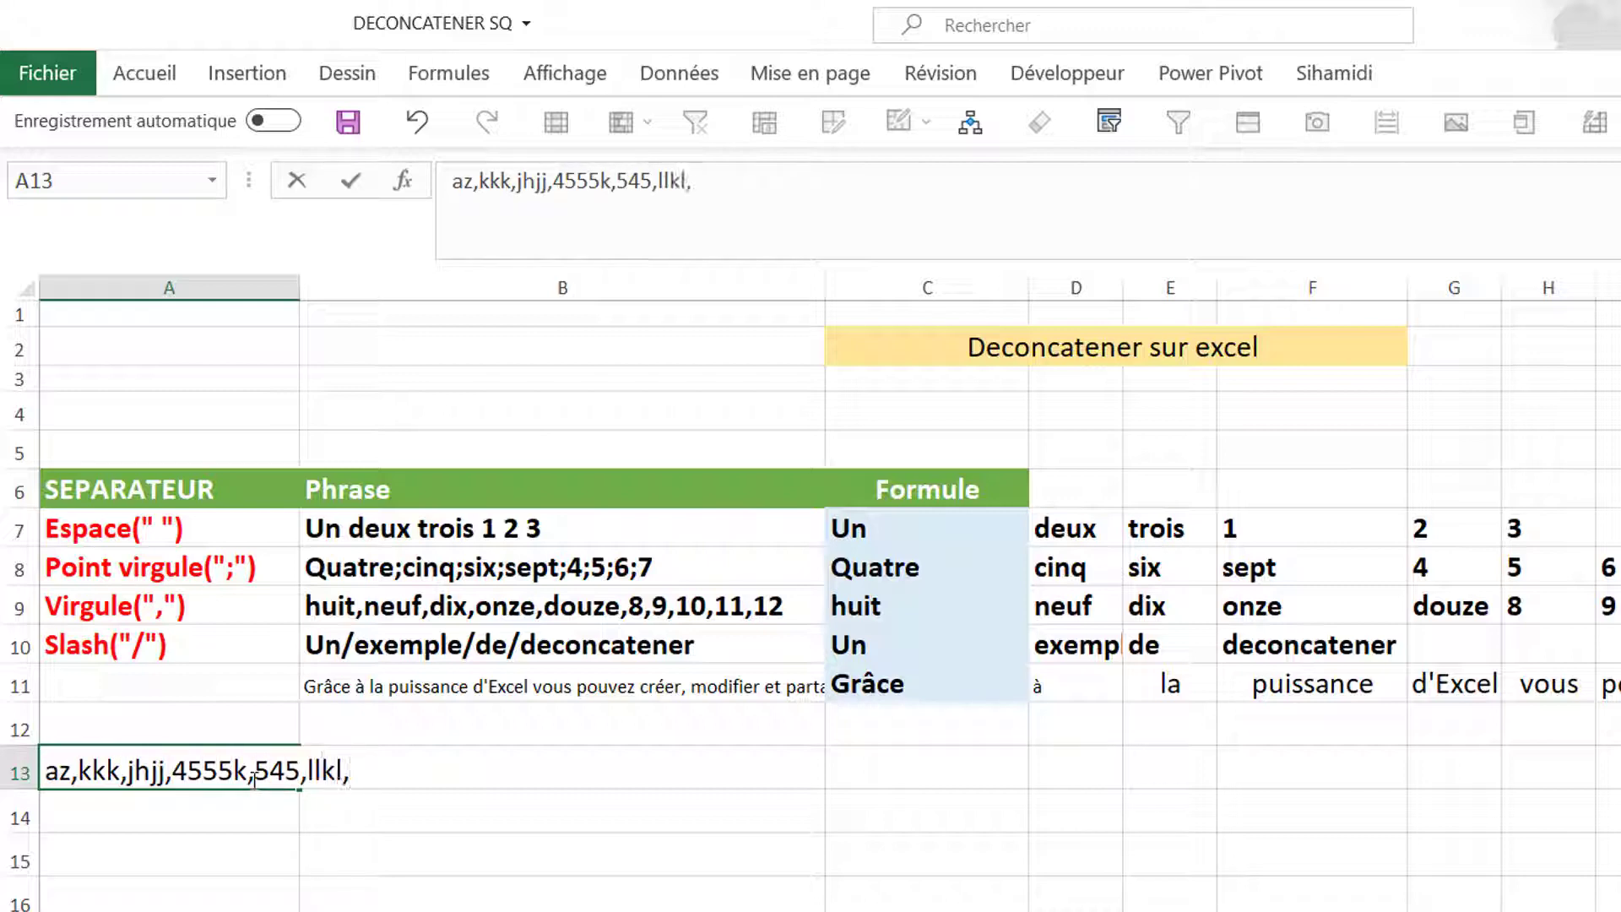
key("Return")
left_click(802, 897)
left_click(220, 762)
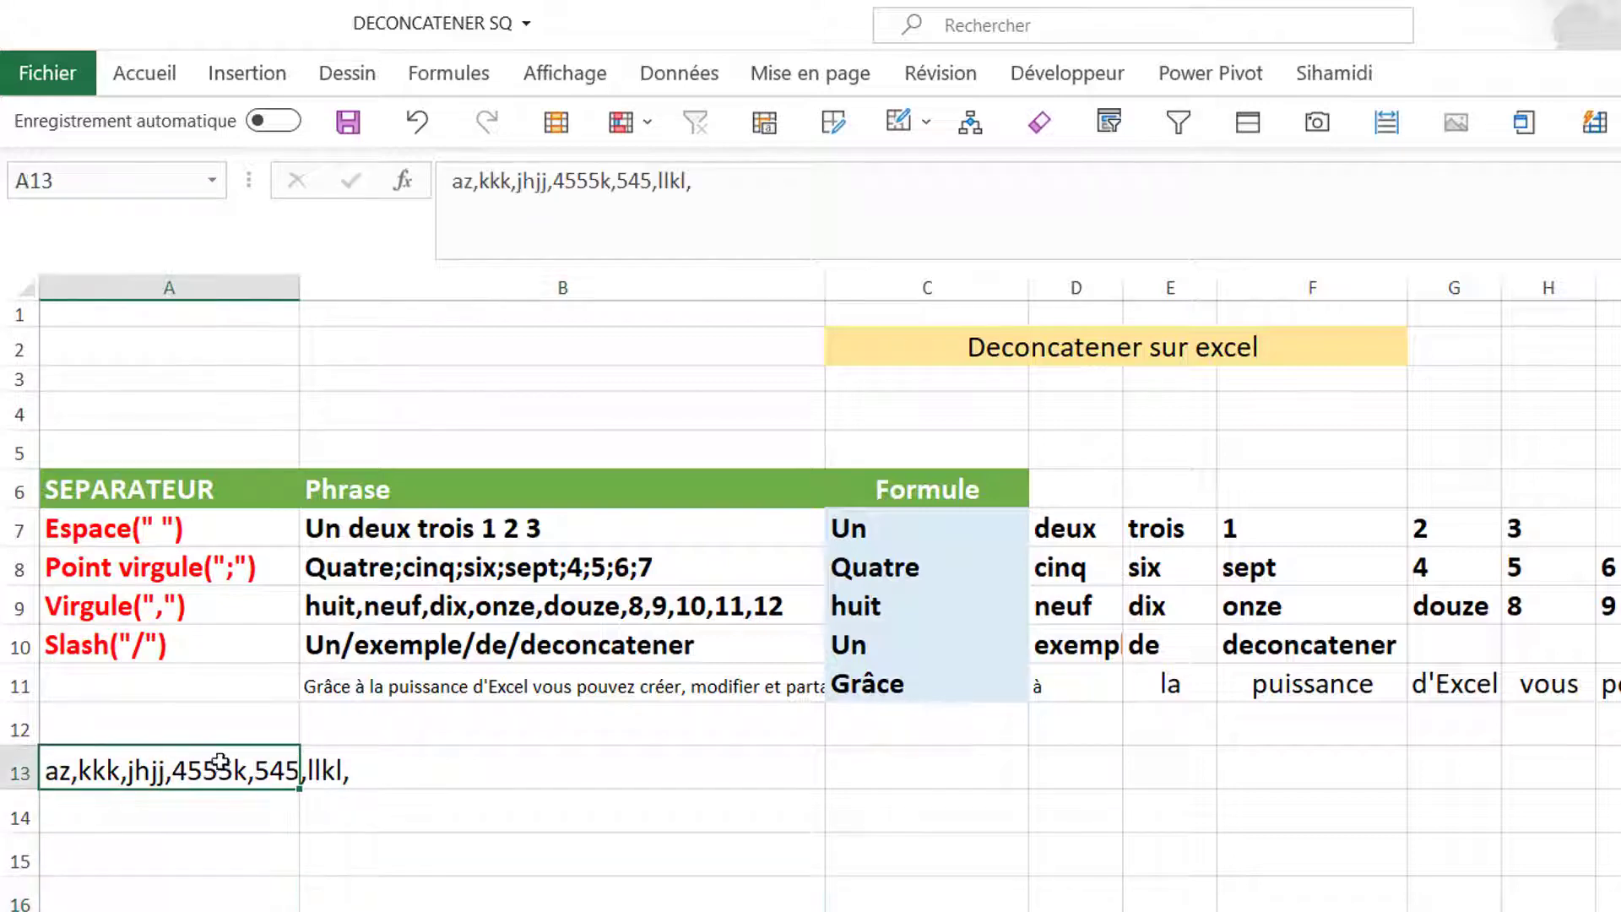
Copy C8's semicolon-splitting formula into C13
left_click(907, 579)
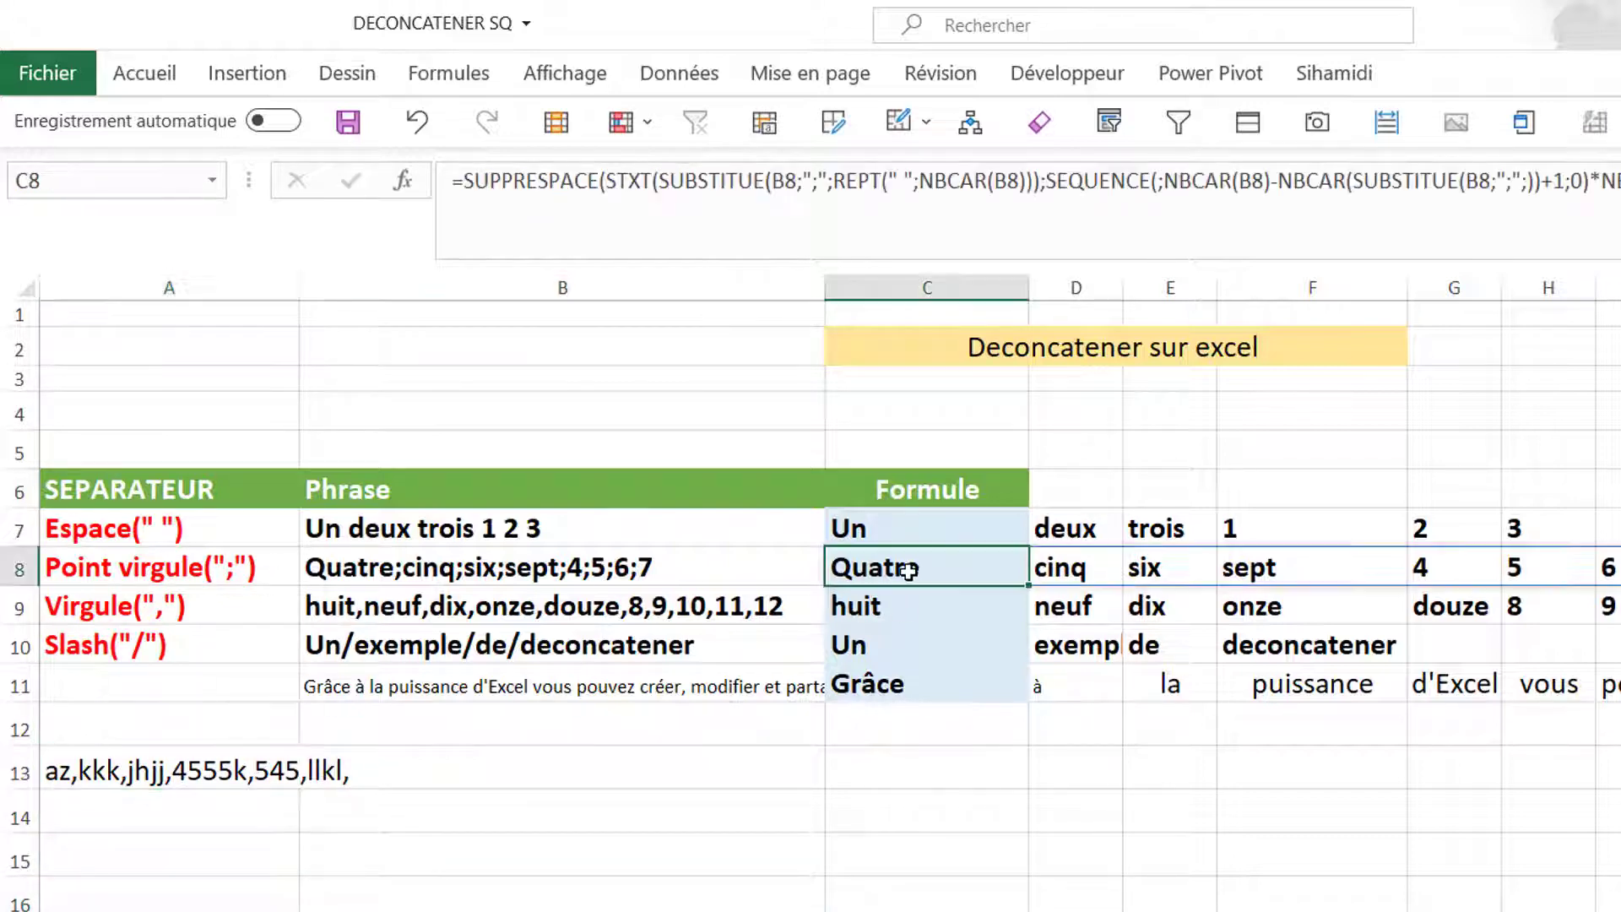
key("ctrl+c")
left_click(880, 793)
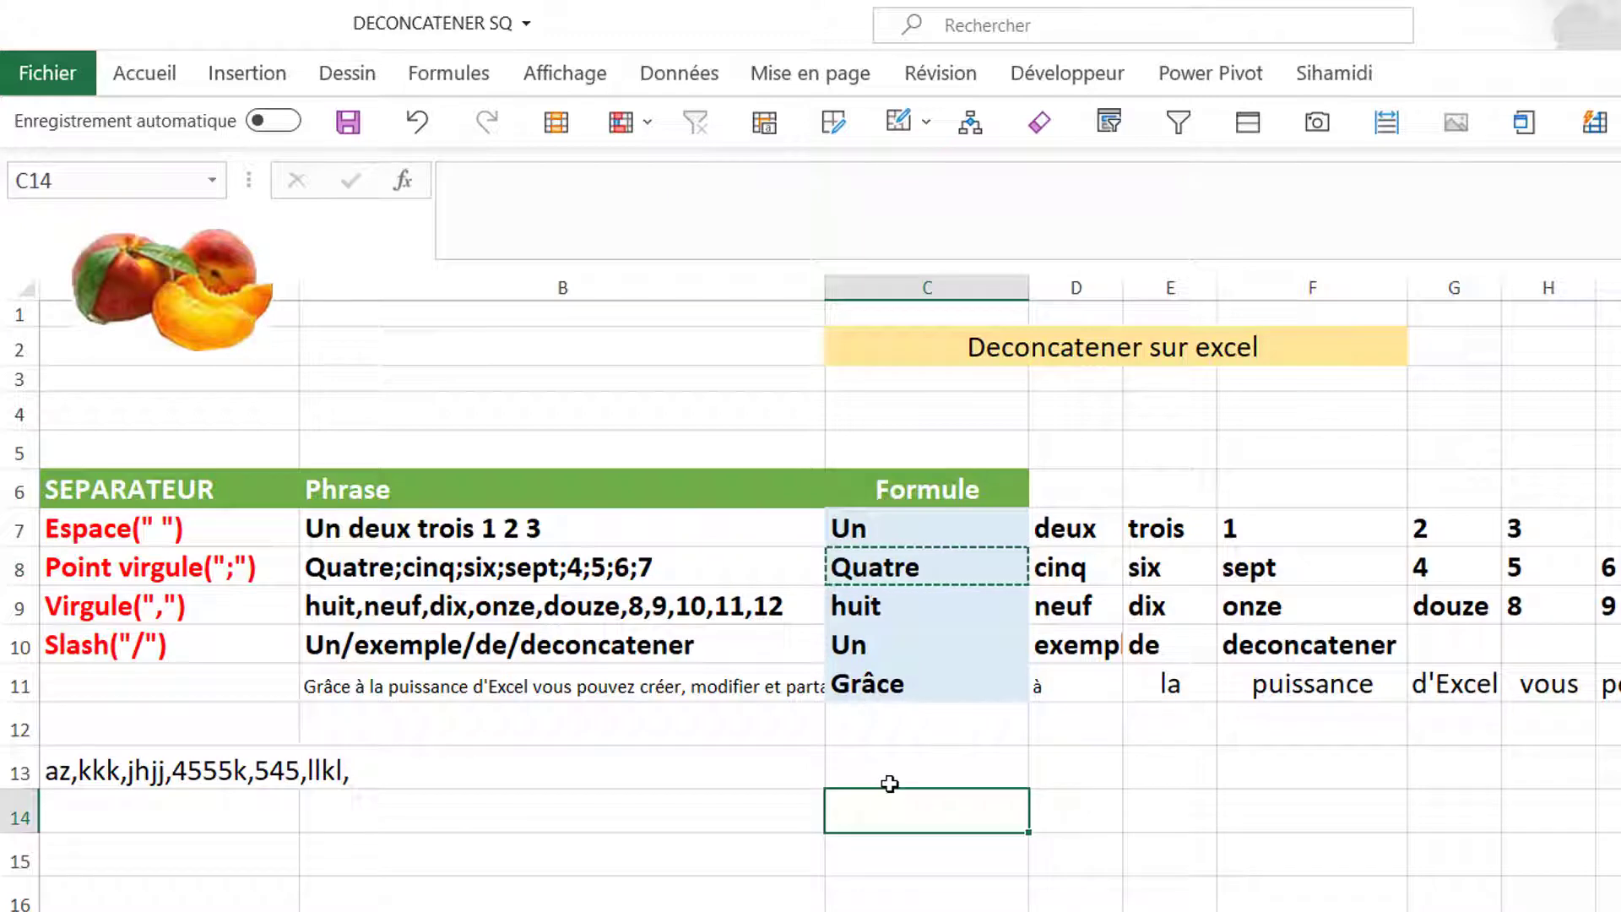
left_click(885, 778)
key("ctrl+v")
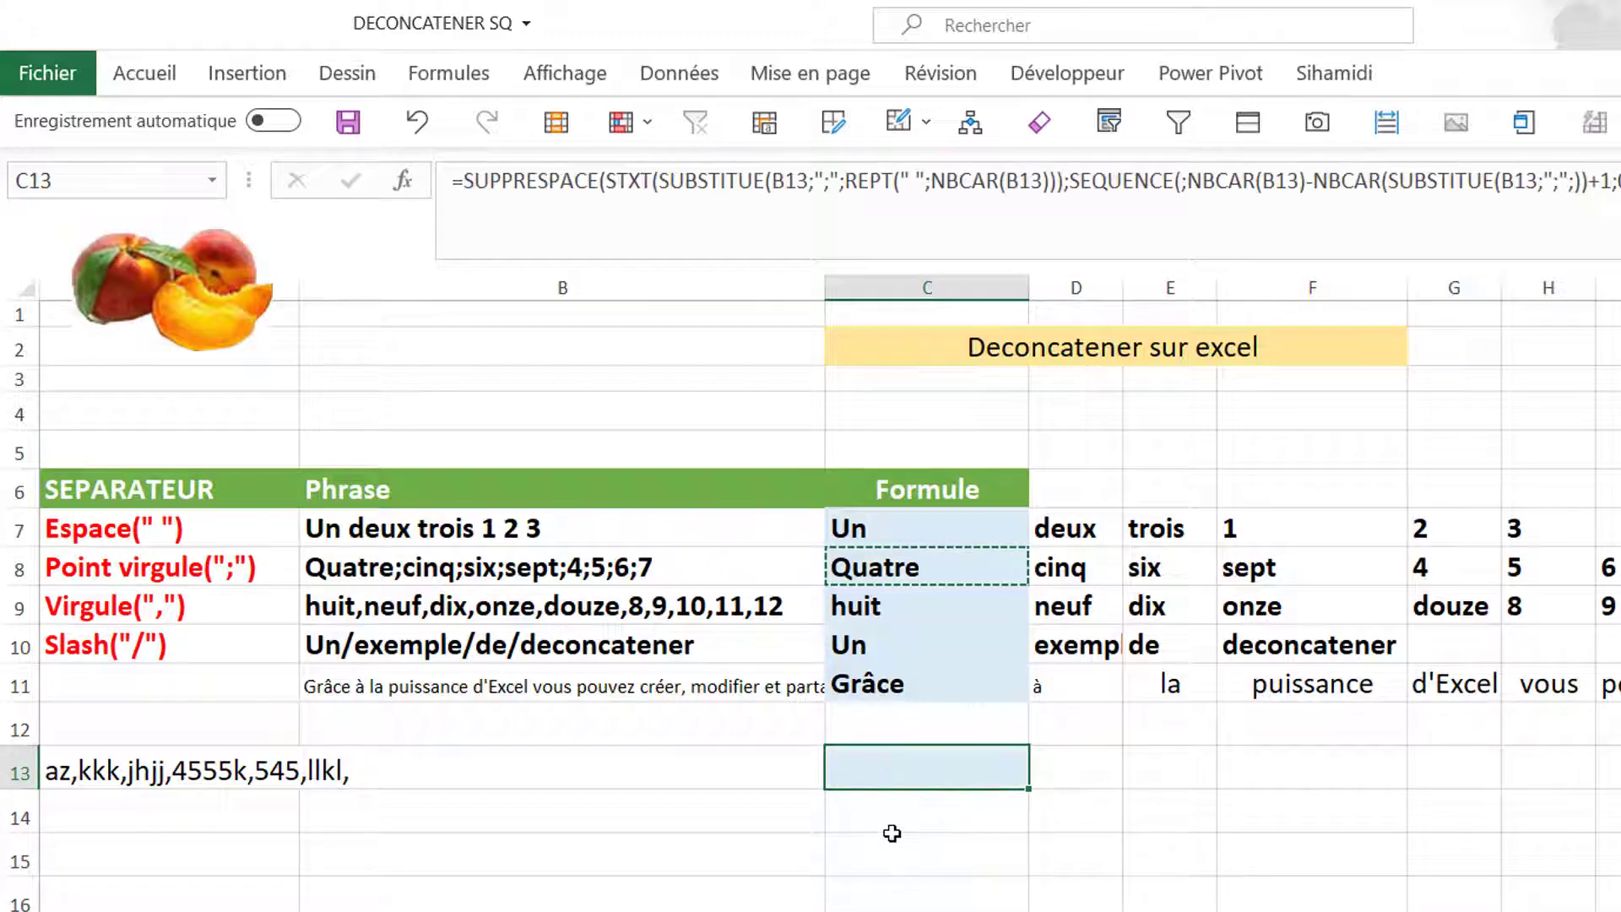
Move the comma-separated text from A13 into B13
left_click(189, 772)
key("ctrl+c")
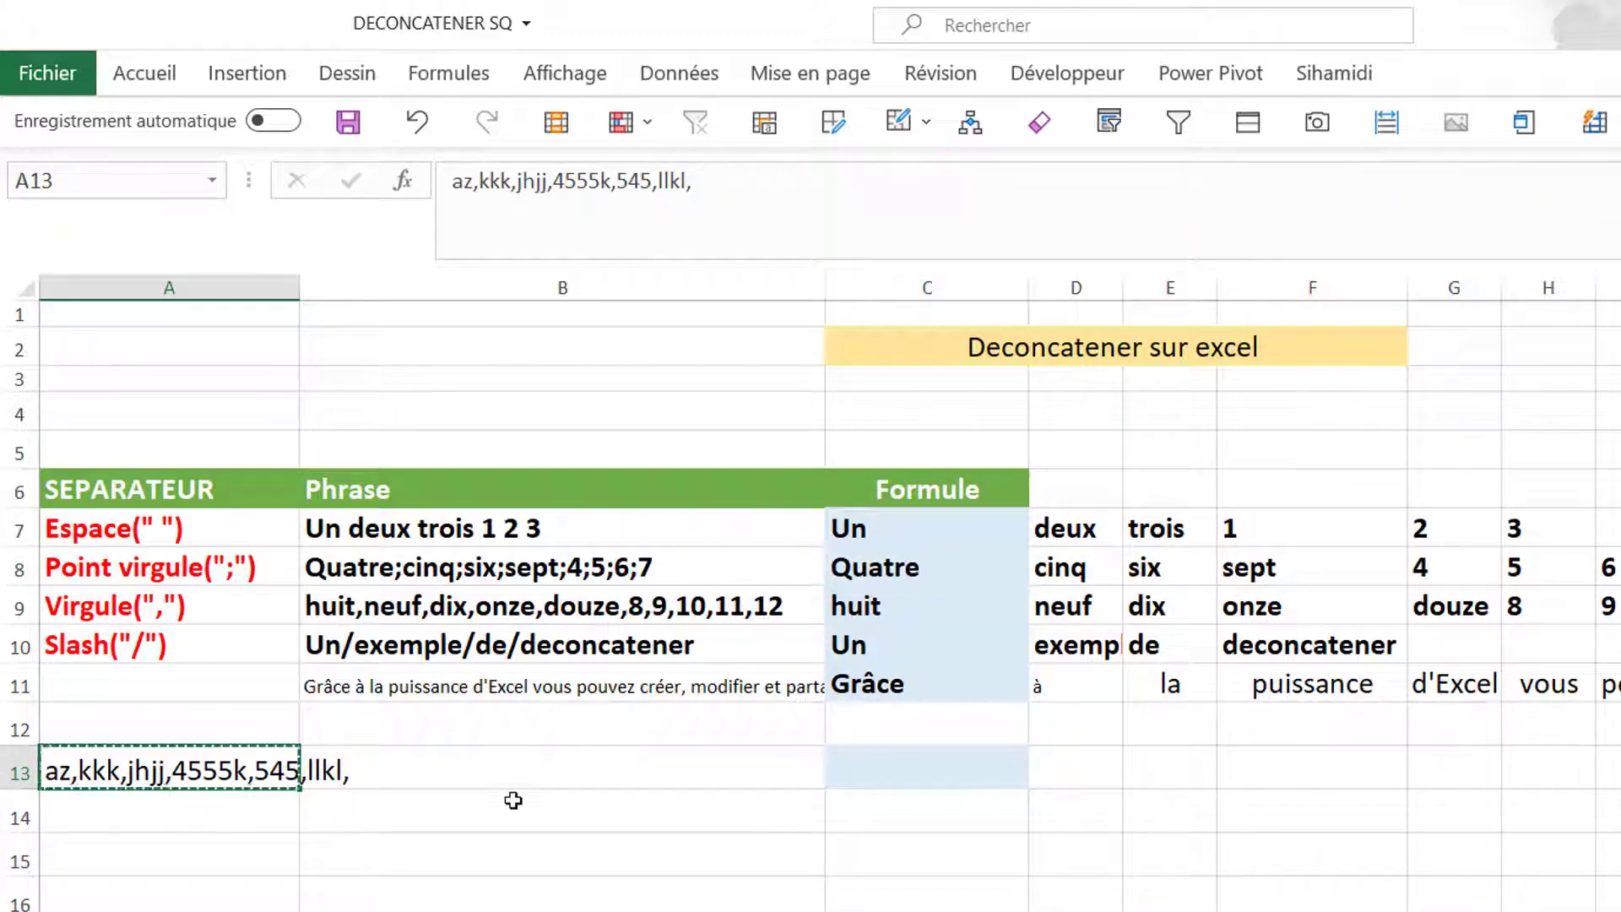
left_click(517, 785)
key("ctrl+v")
left_click(543, 898)
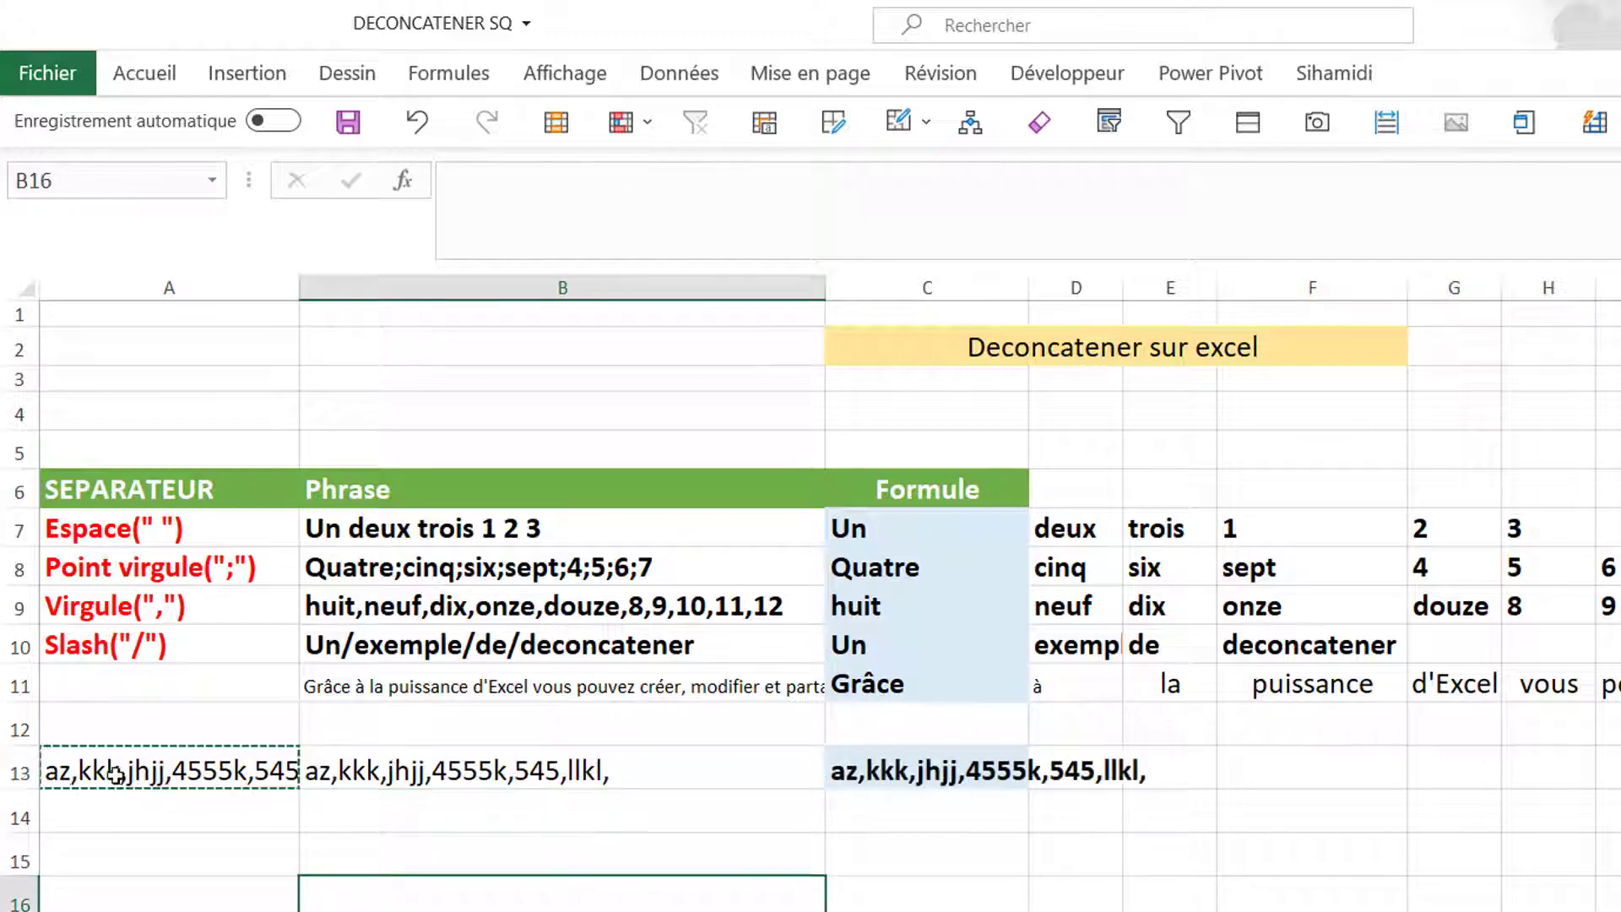
key("Up")
key("Up")
key("Up")
key("Left")
key("Delete")
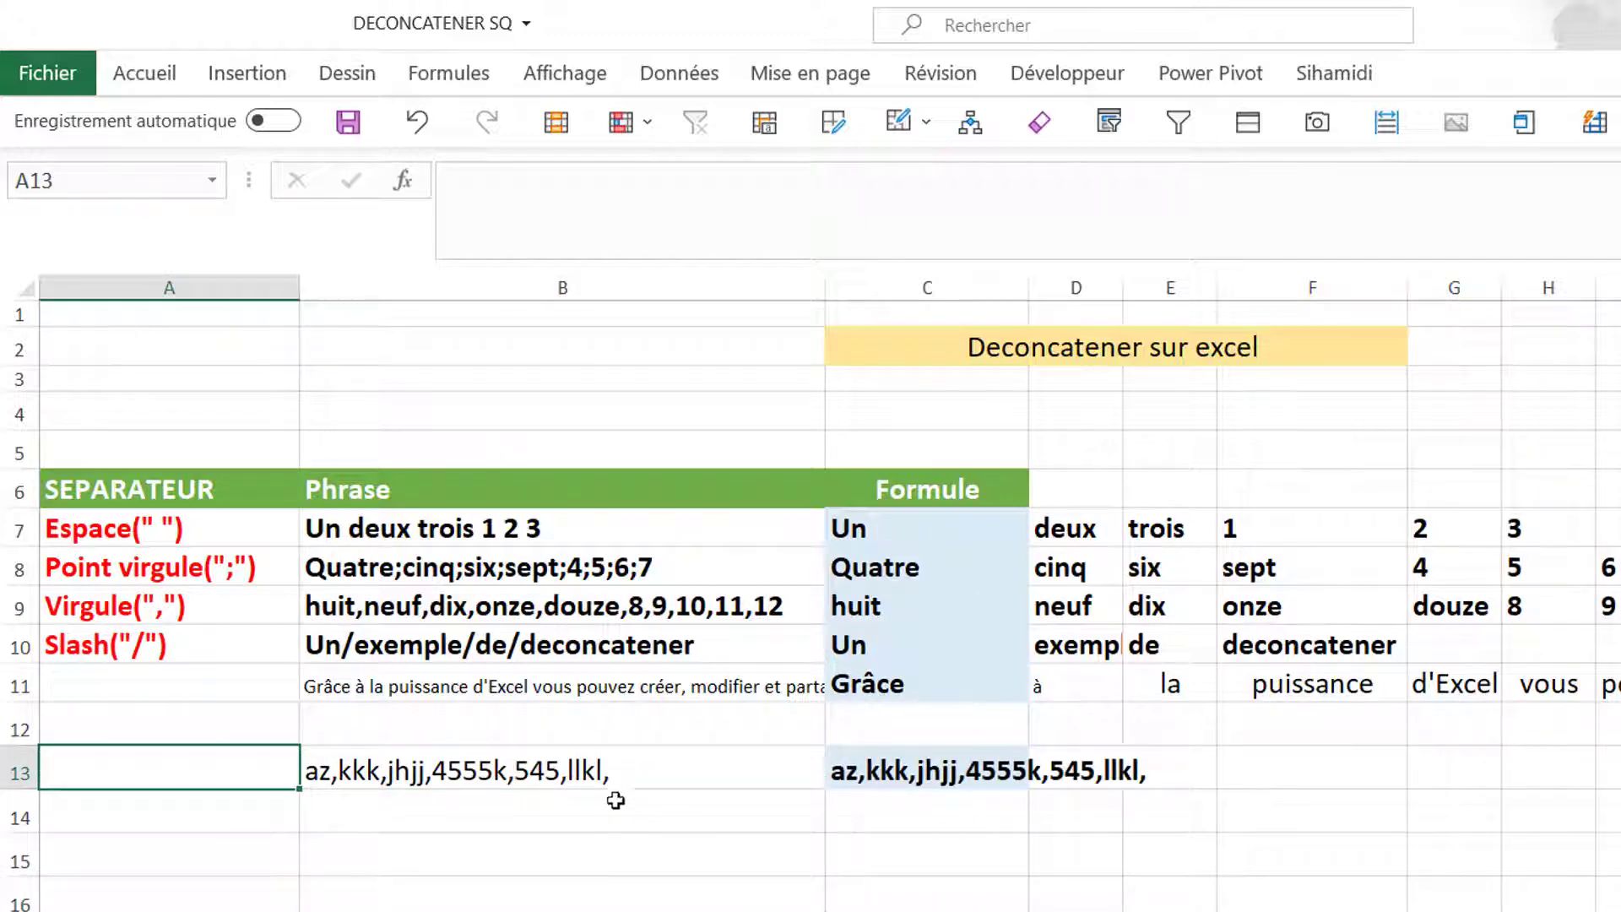
left_click(565, 779)
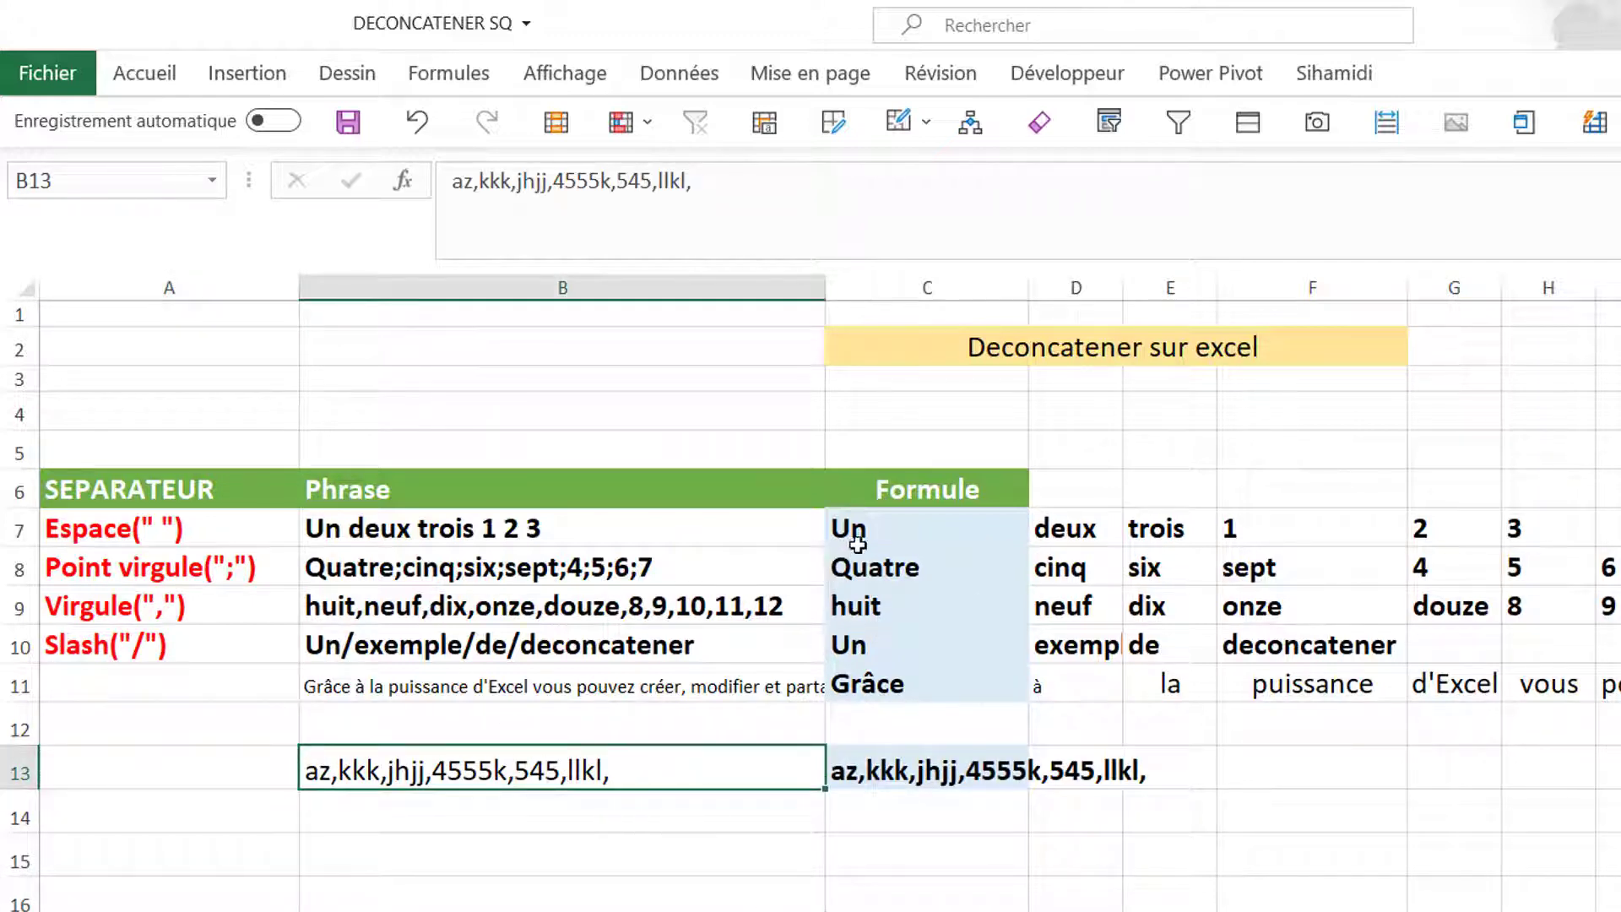
Replace C13 with C9's comma-splitting formula, splitting into az, kkk, jhjj, 4555k, 545, llkl
left_click(861, 612)
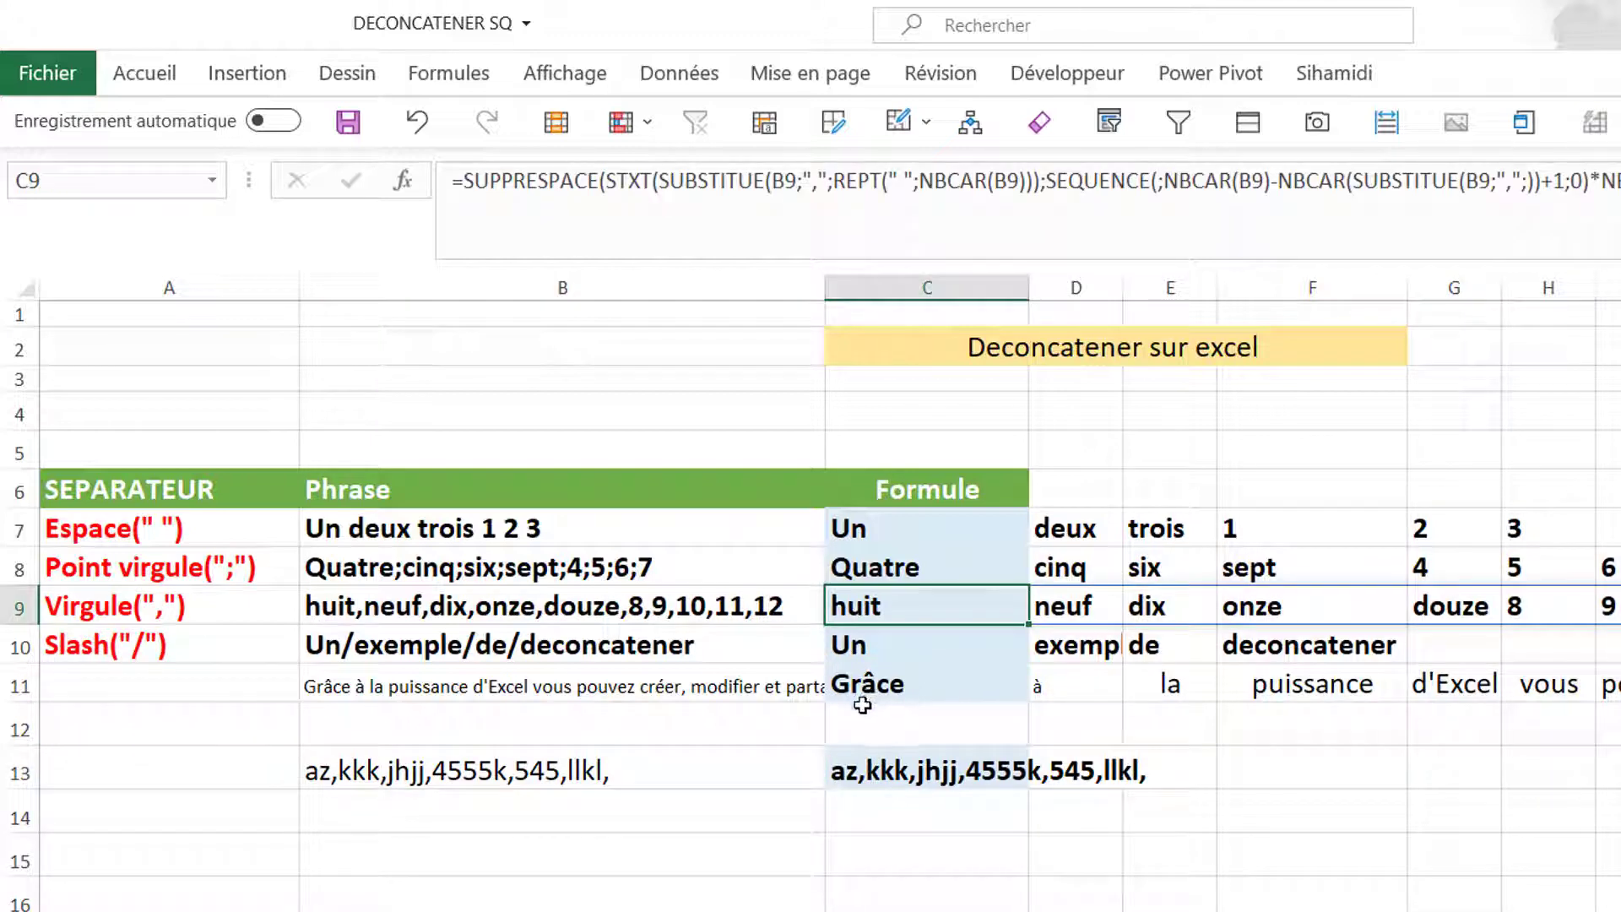
key("ctrl+c")
left_click(889, 766)
key("ctrl+v")
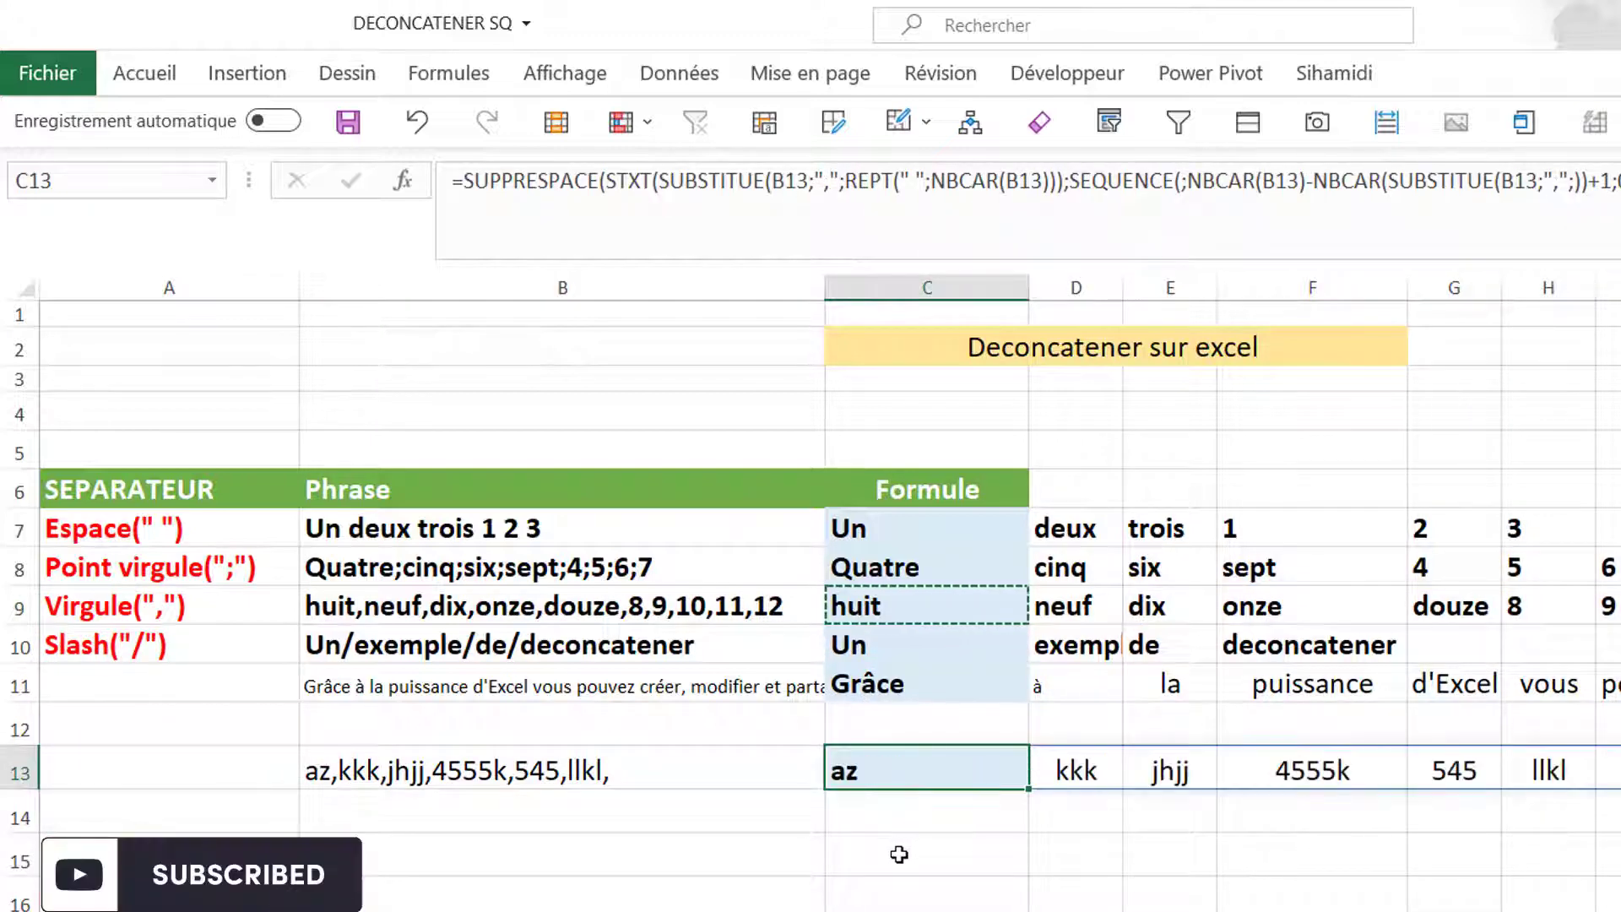
left_click(981, 844)
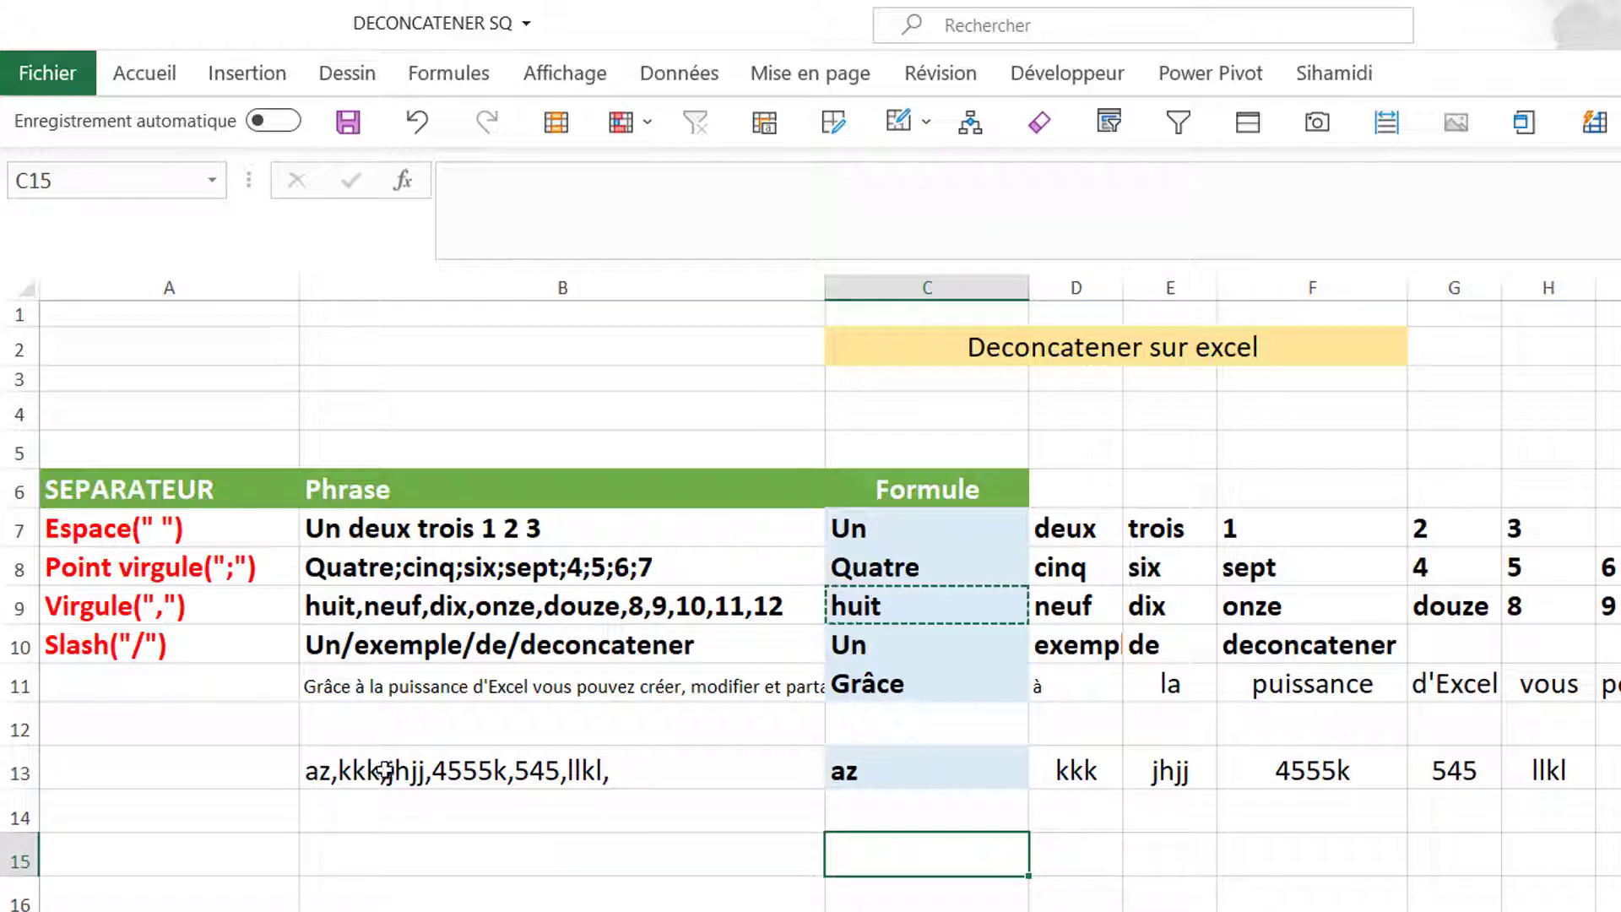
In B13, replace the commas after az, kkk, jhjj and 4555k with backslashes
double_click(338, 772)
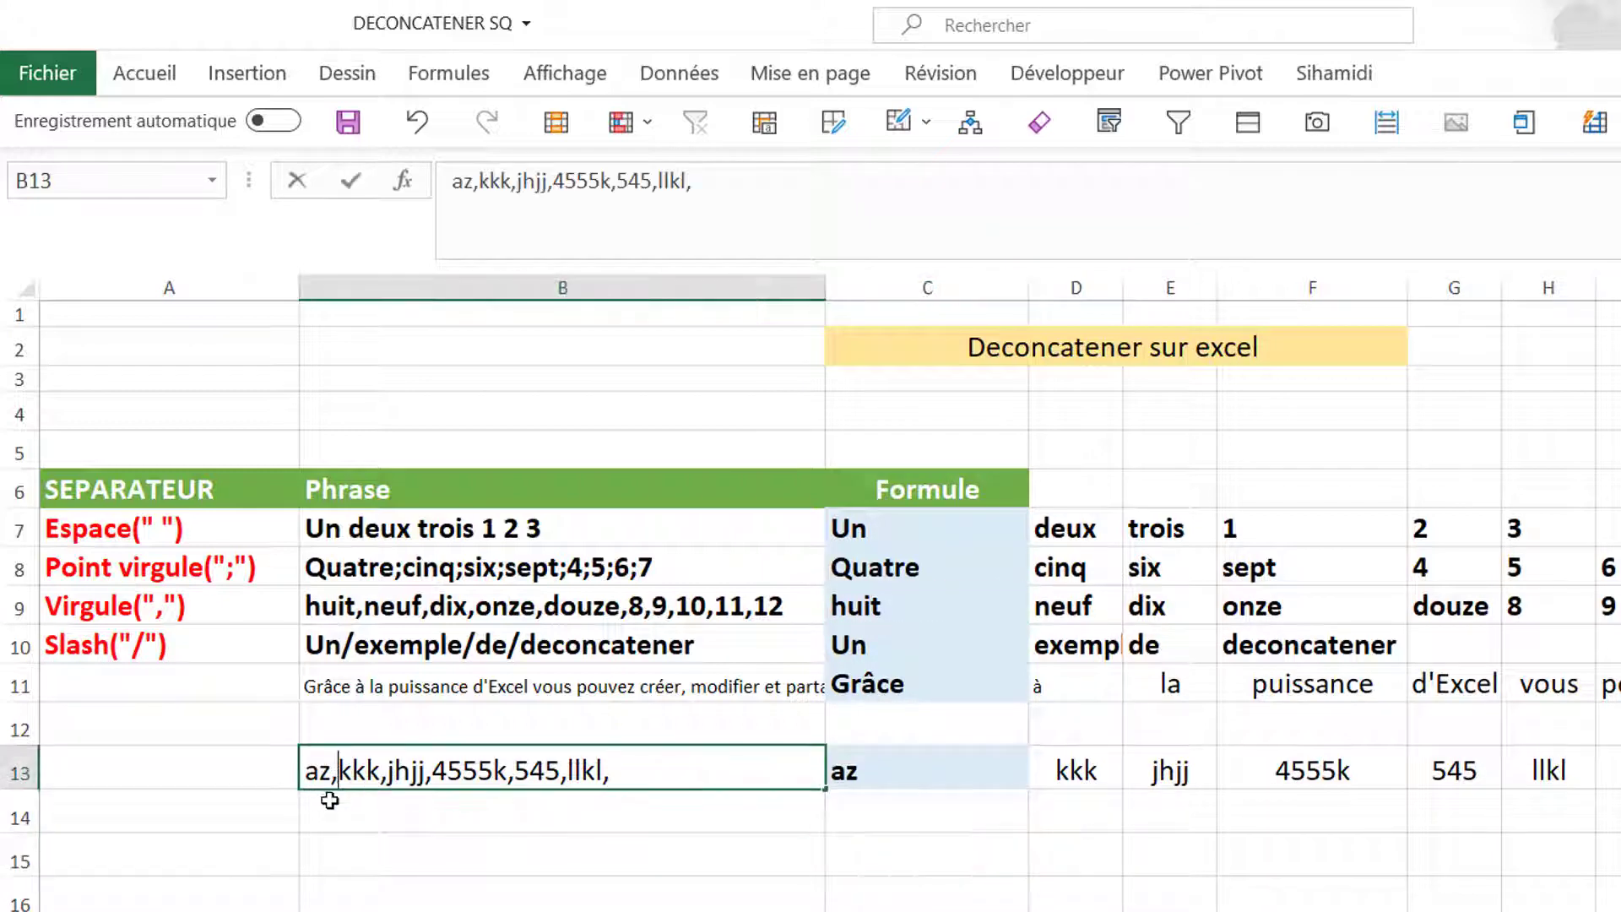
key("BackSpace")
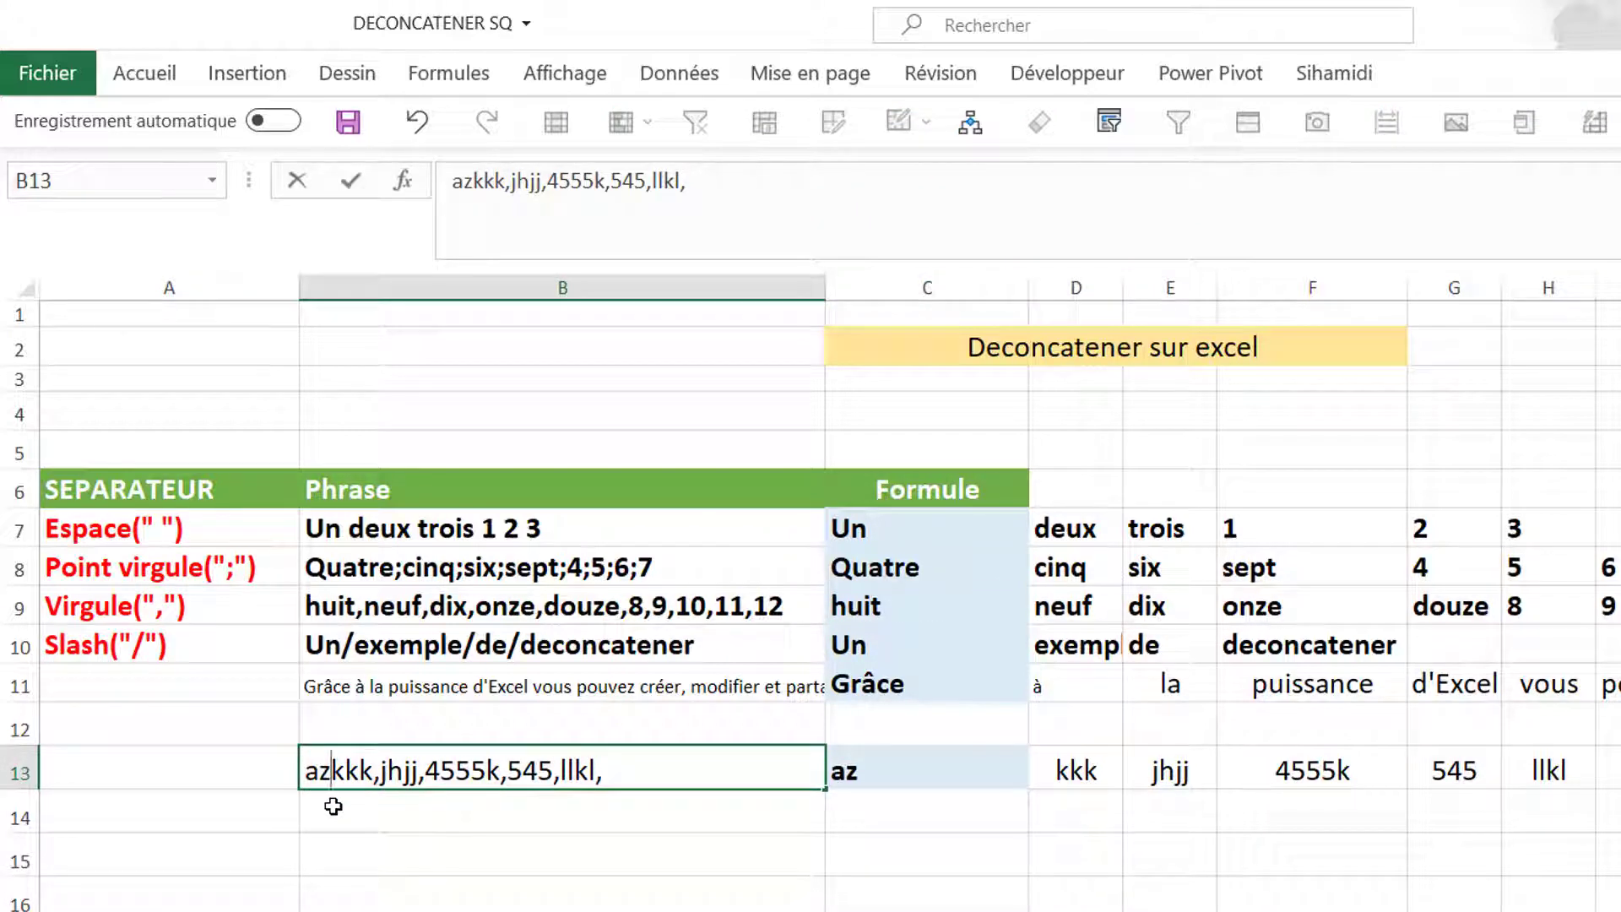
type("\\")
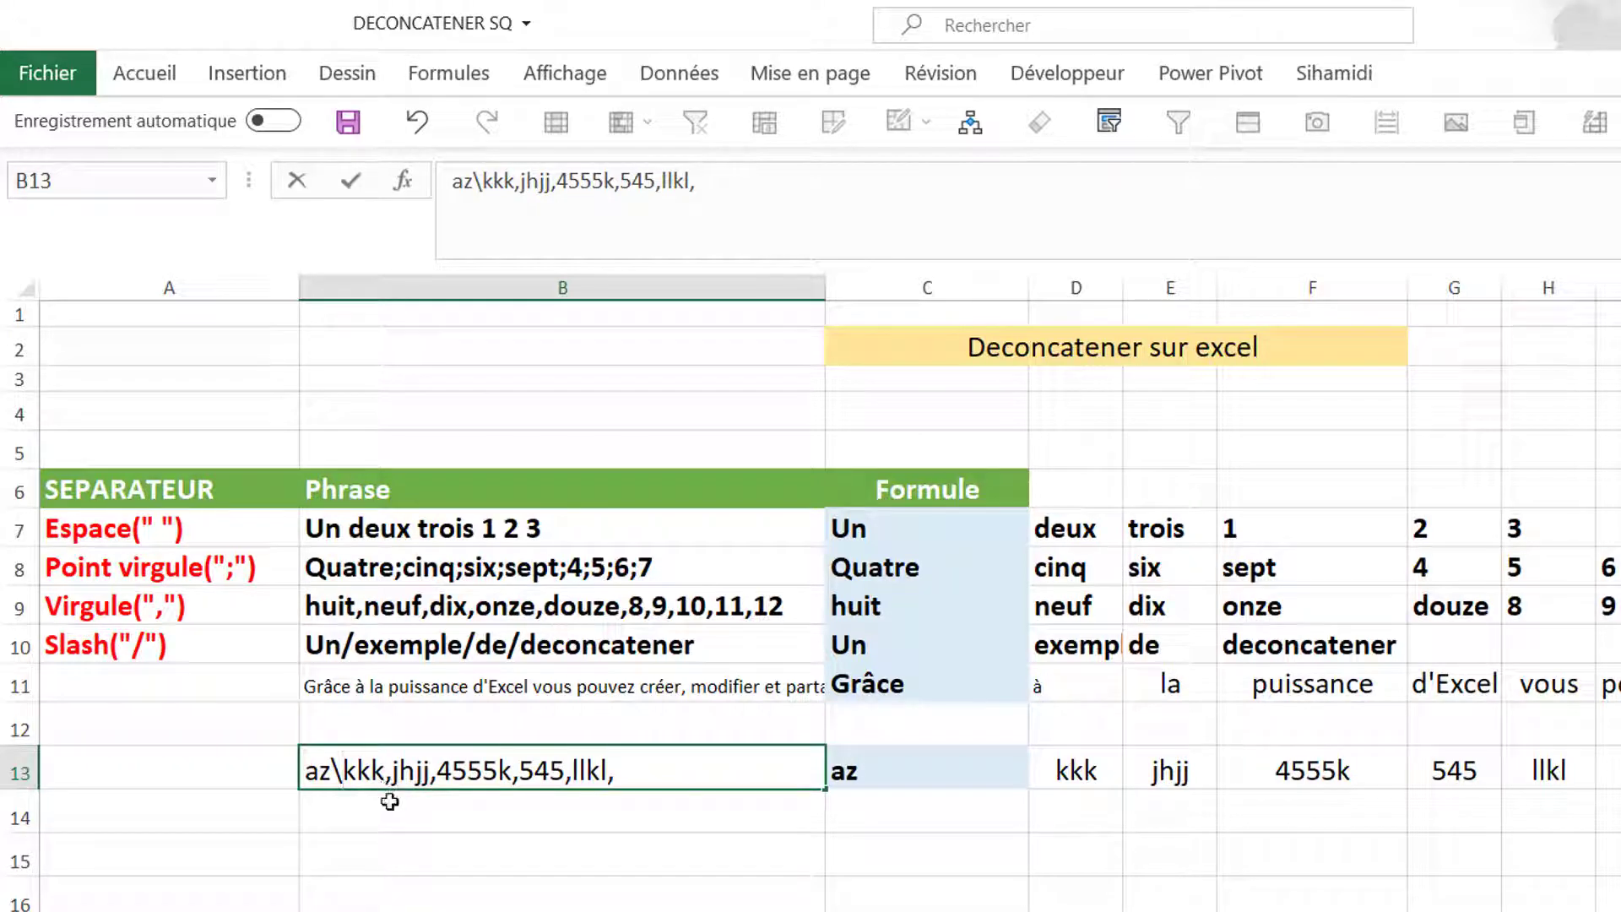
key("BackSpace")
type("\\")
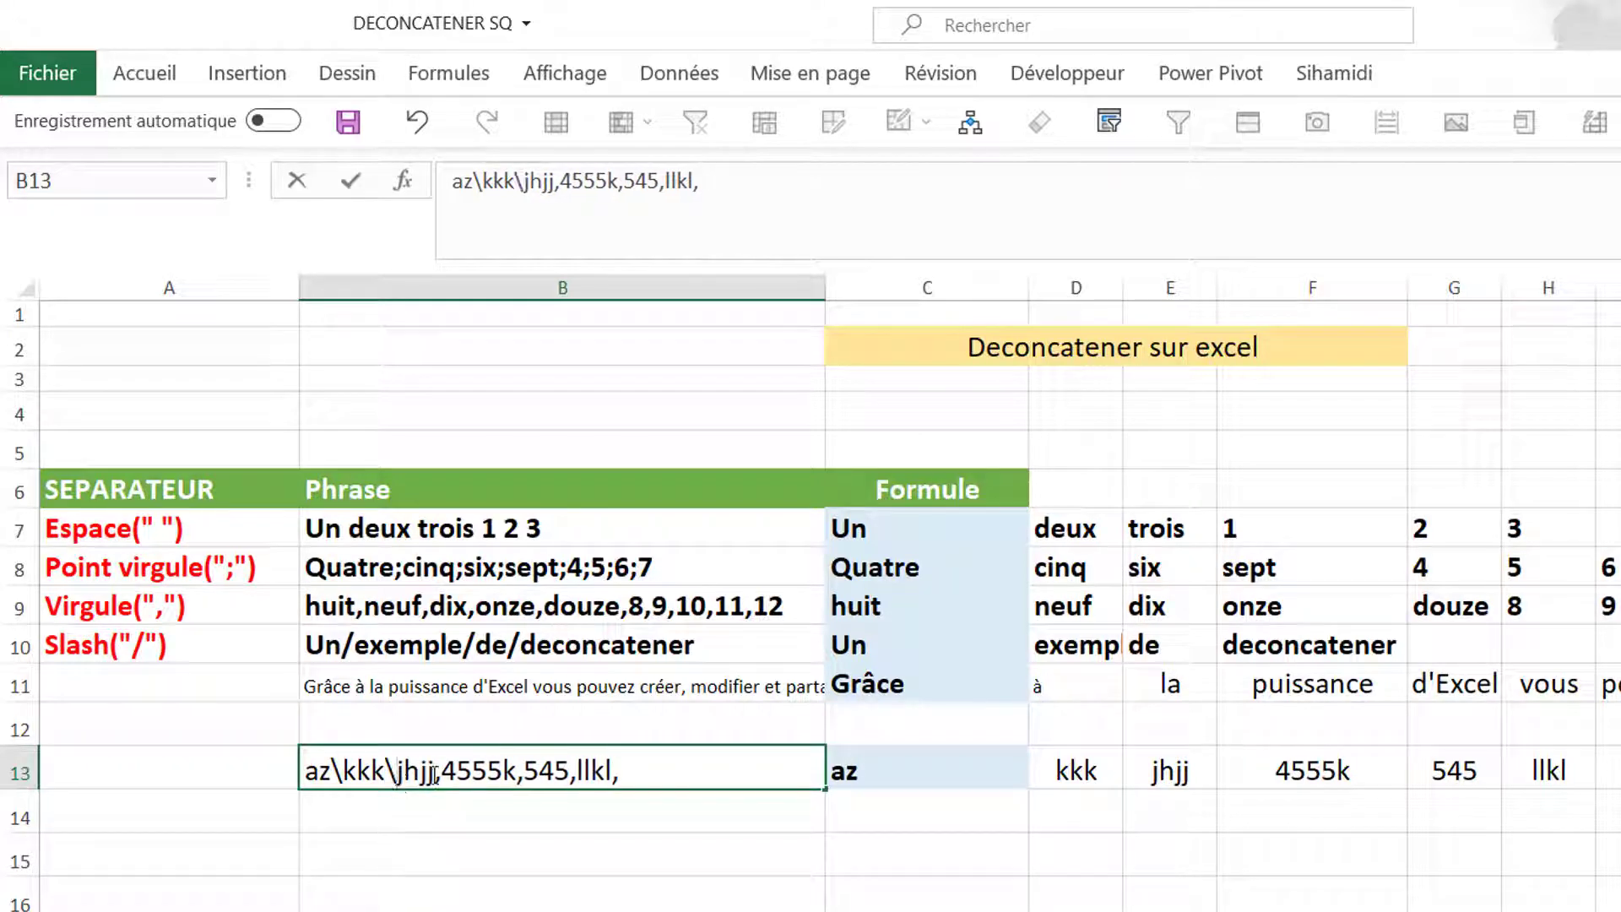
key("BackSpace")
type("\\")
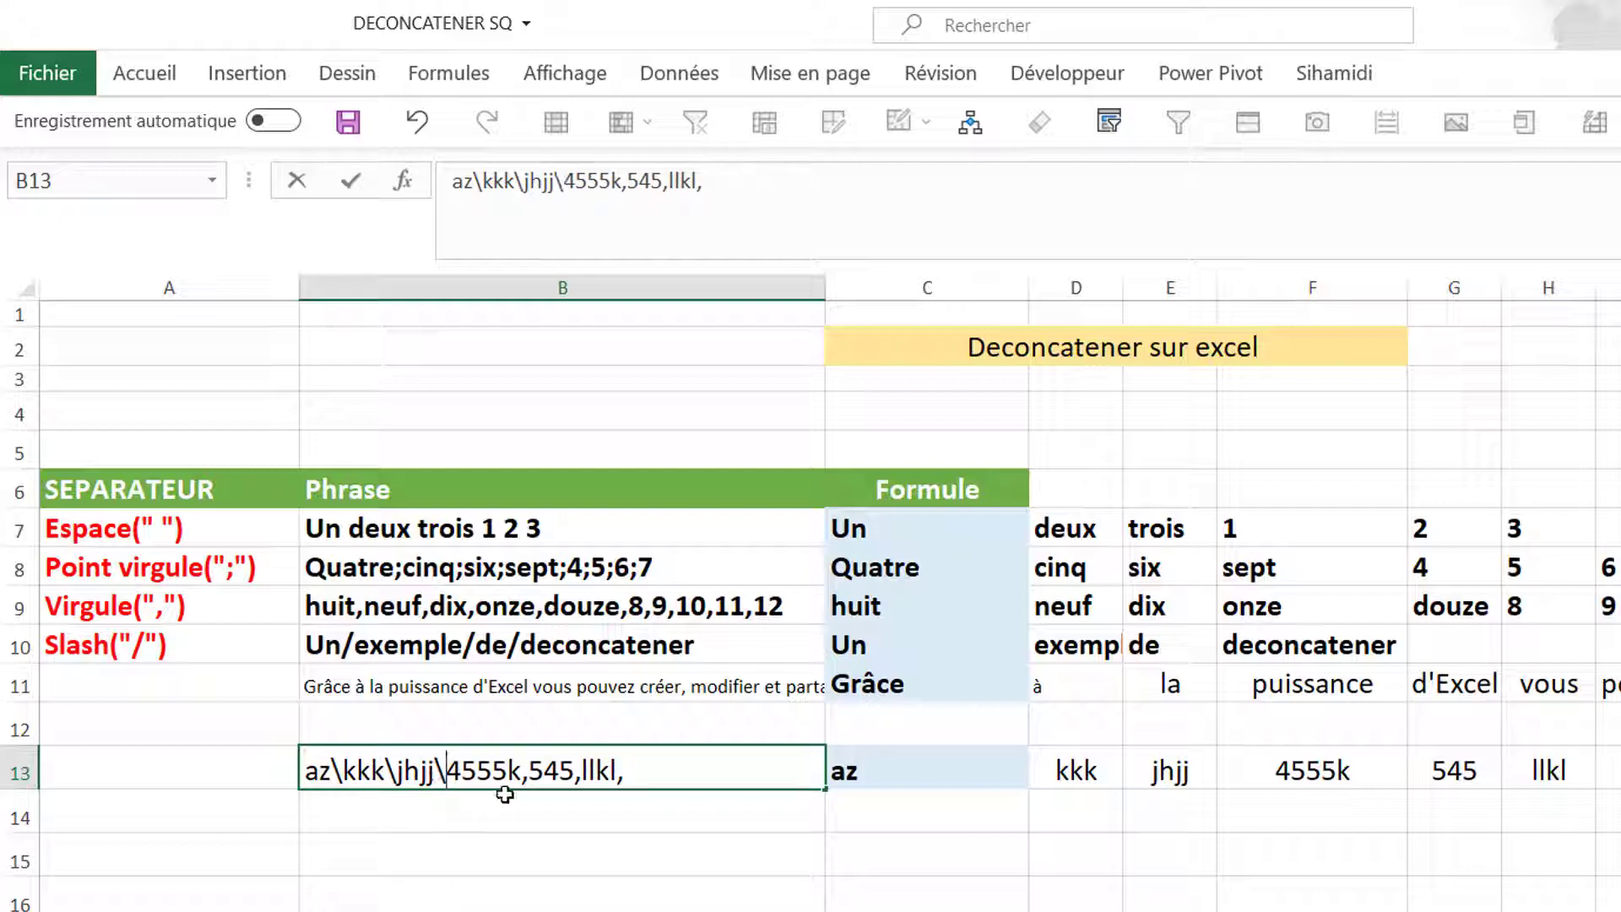
key("BackSpace")
type("\\")
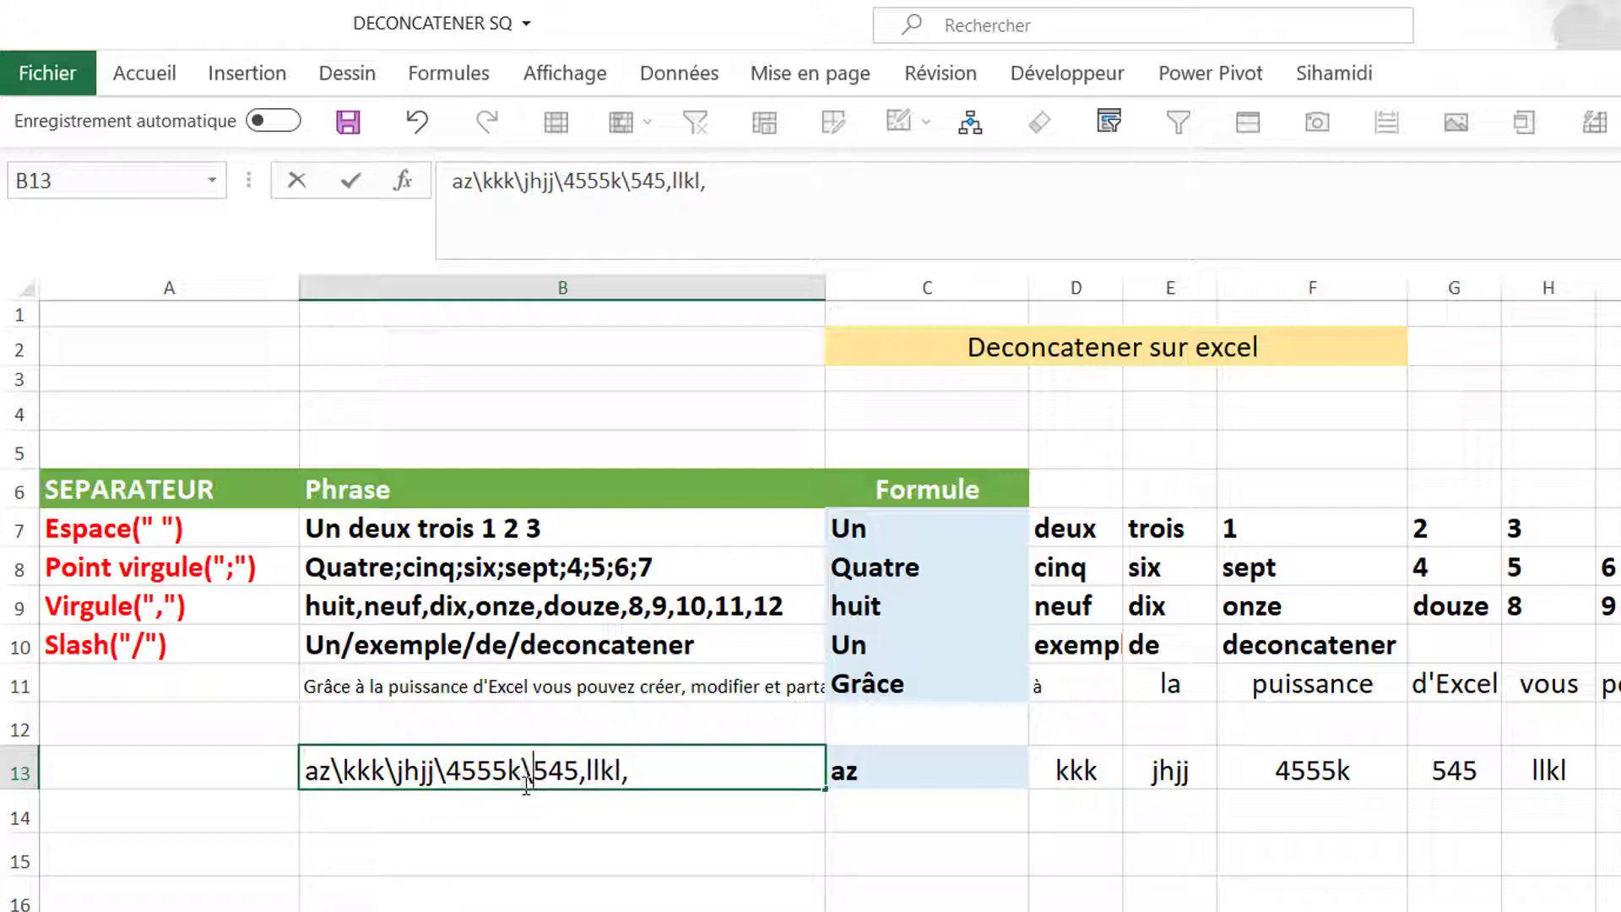
Change the comma after 545 to an underscore and drop the trailing comma
left_click(580, 775)
key("BackSpace")
type("_")
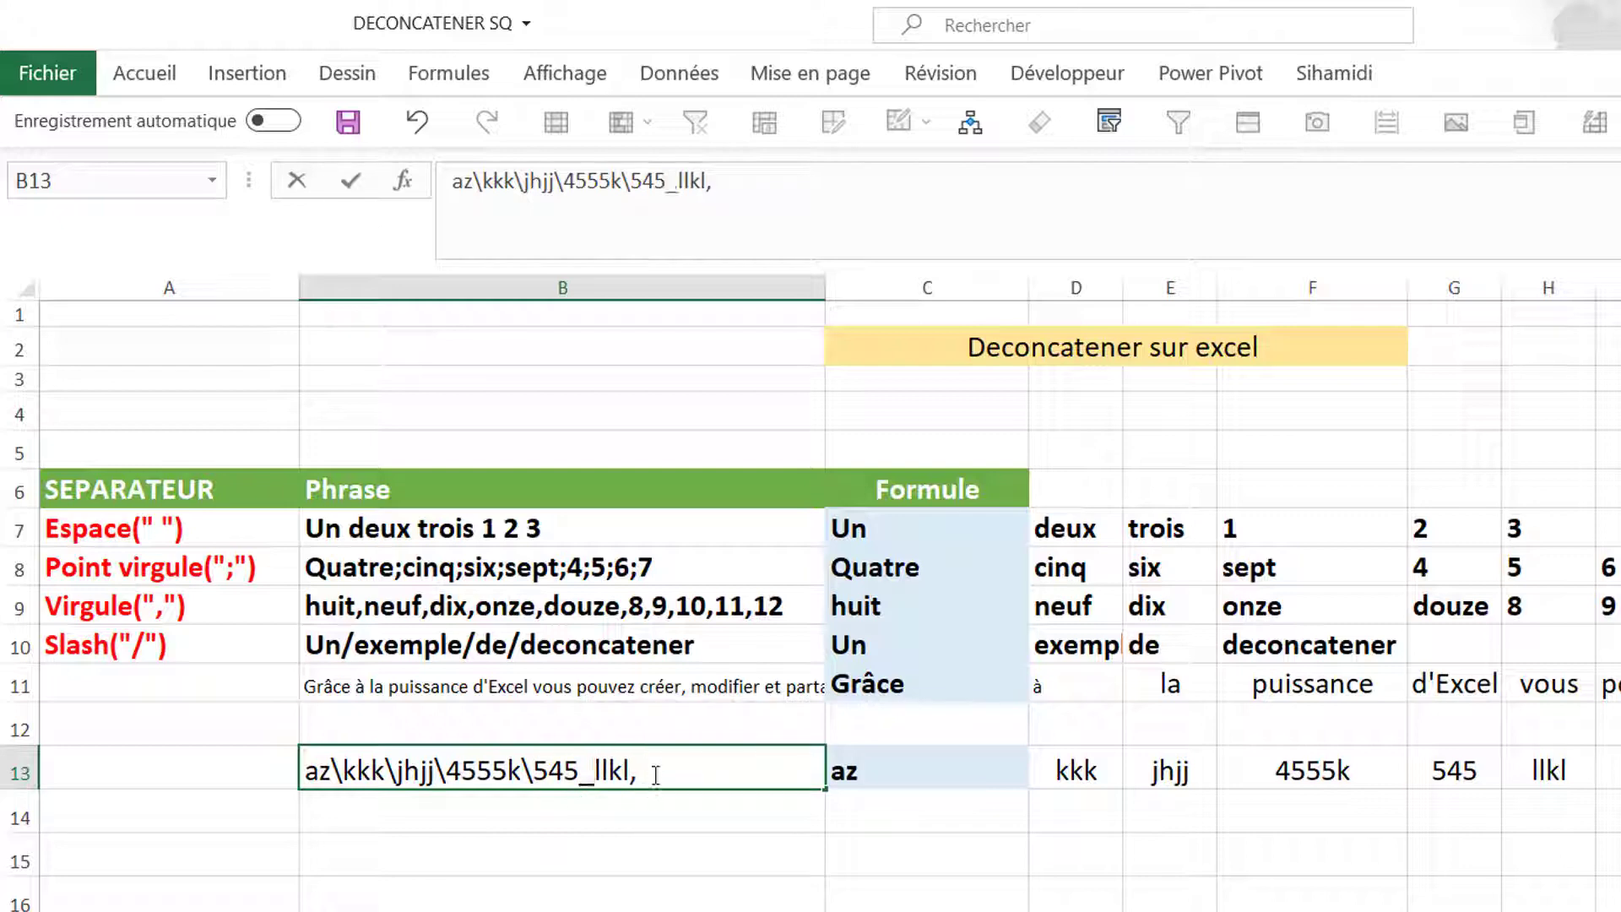
key("BackSpace")
key("Return")
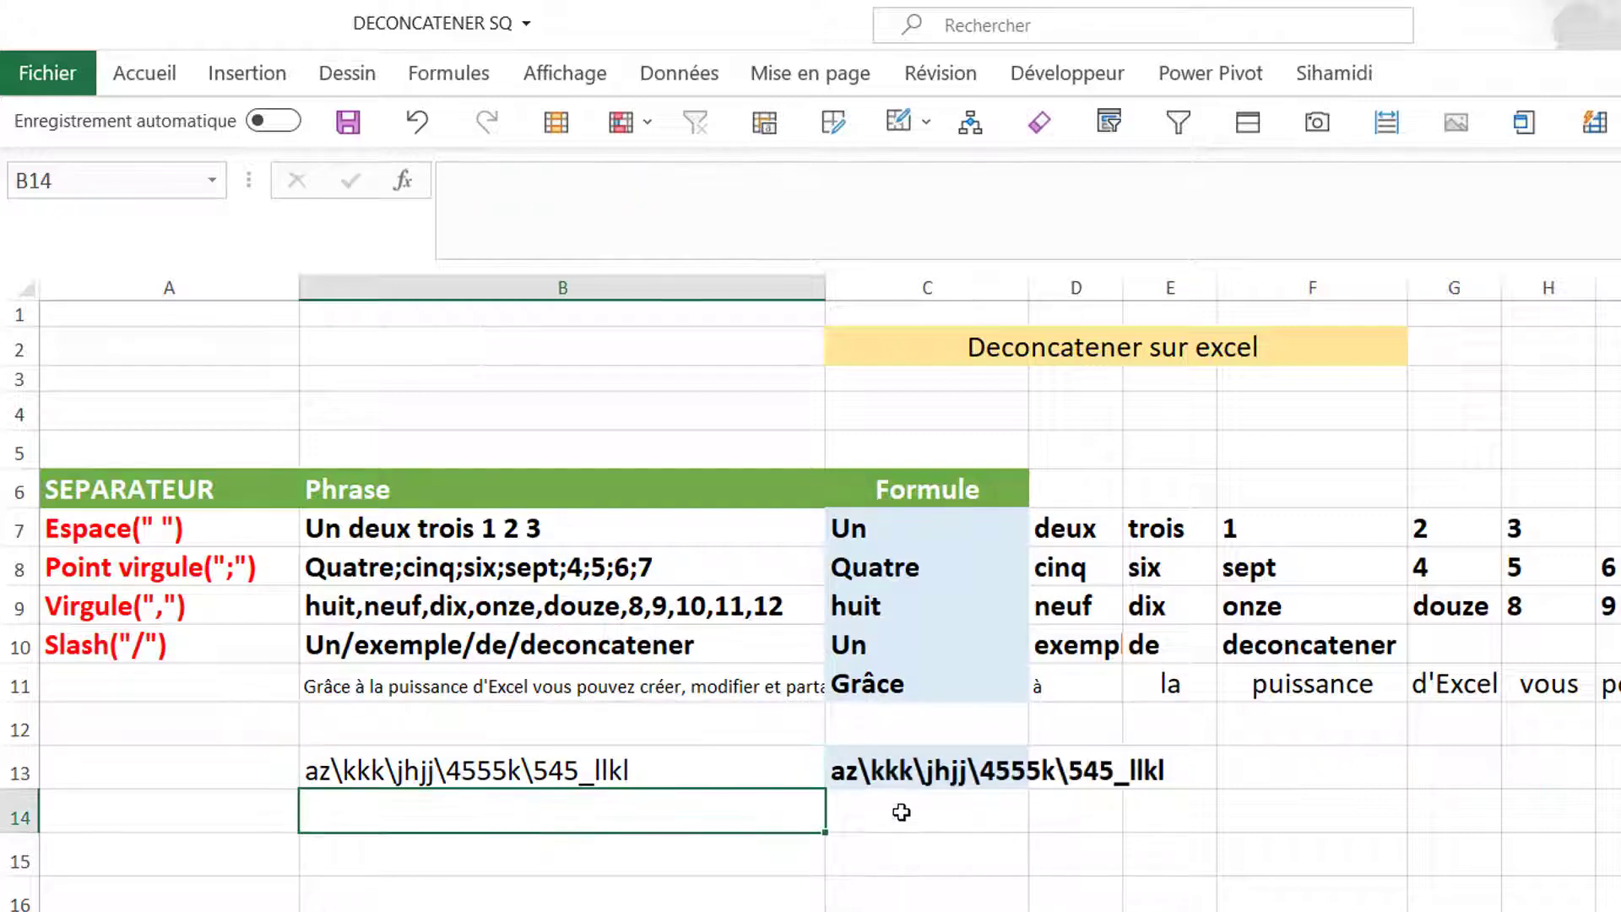
left_click(896, 781)
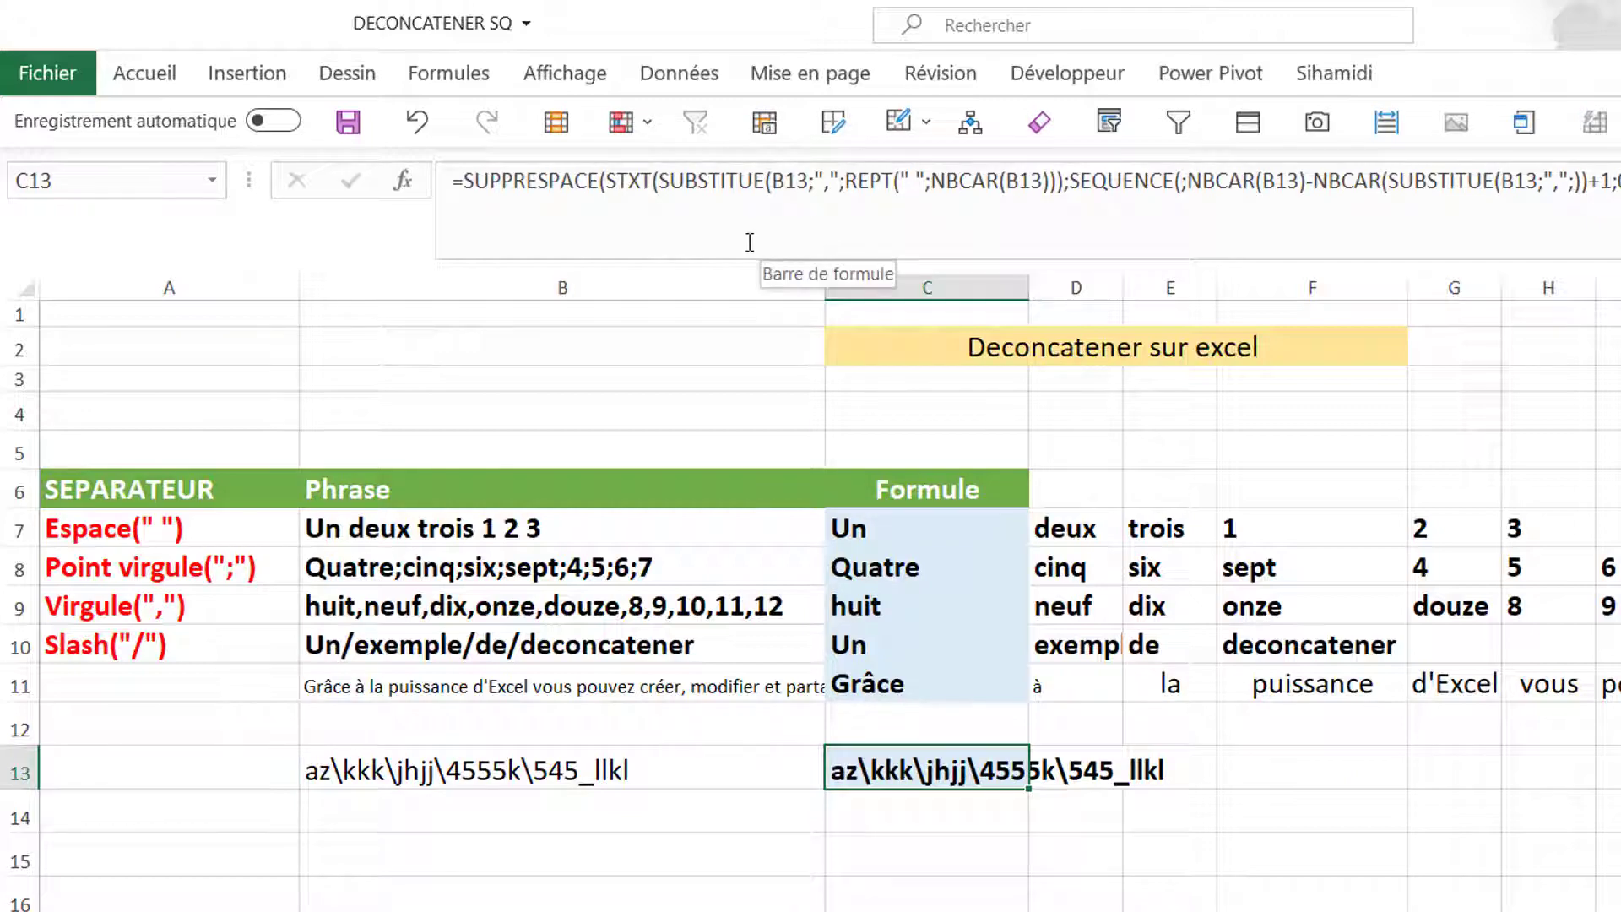
Edit C13's formula: first SUBSTITUE separator becomes |, second separator removed
double_click(901, 767)
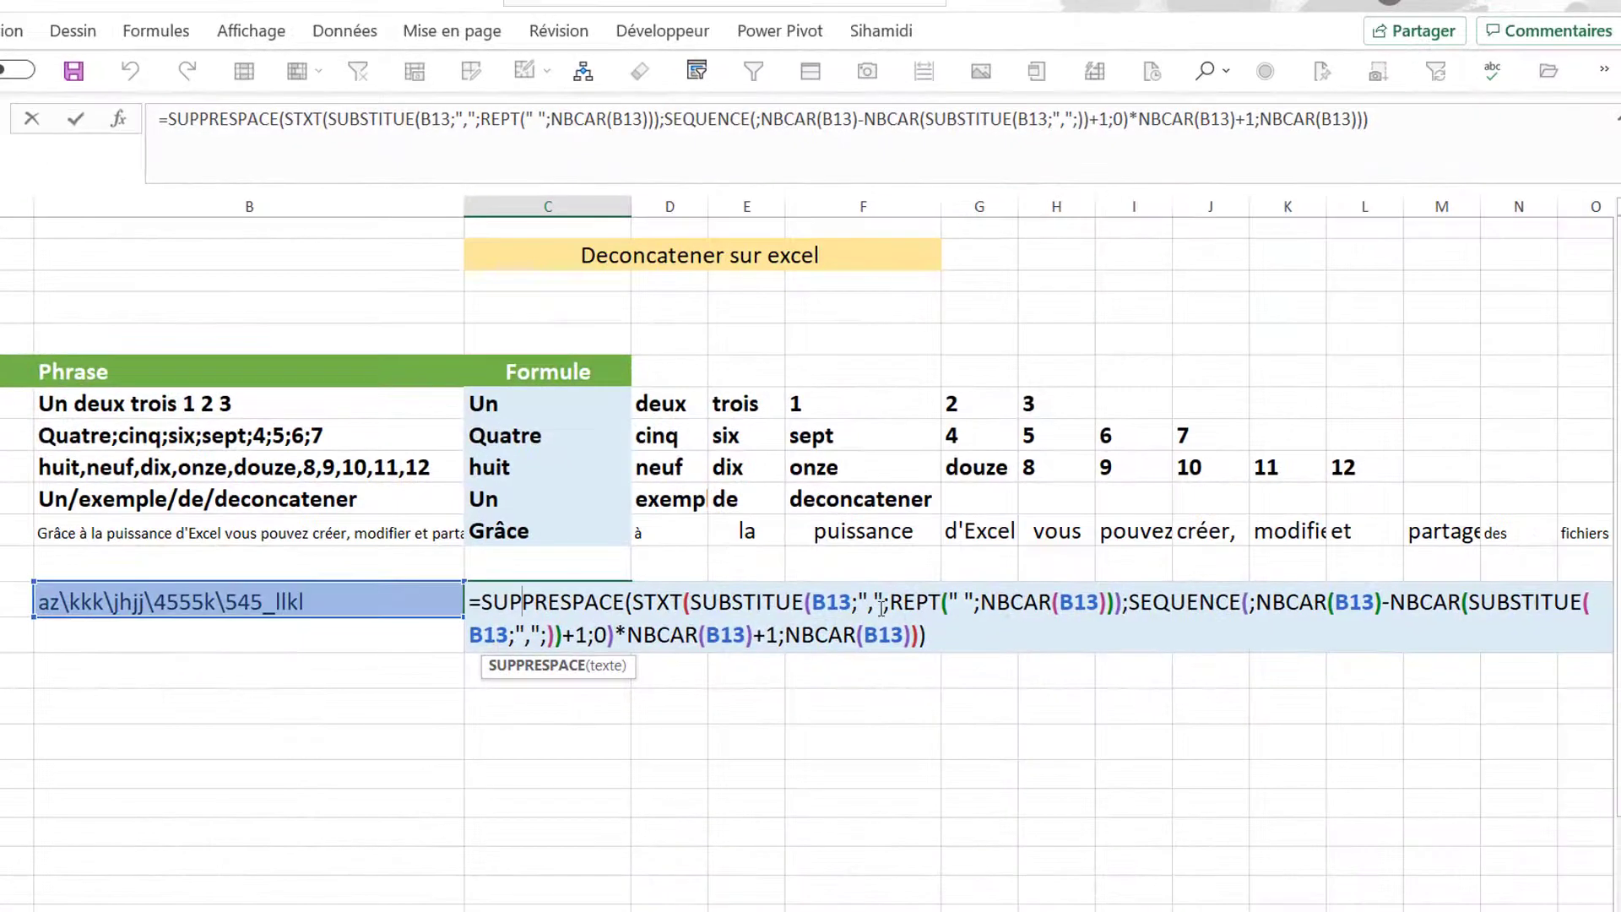
left_click(876, 602)
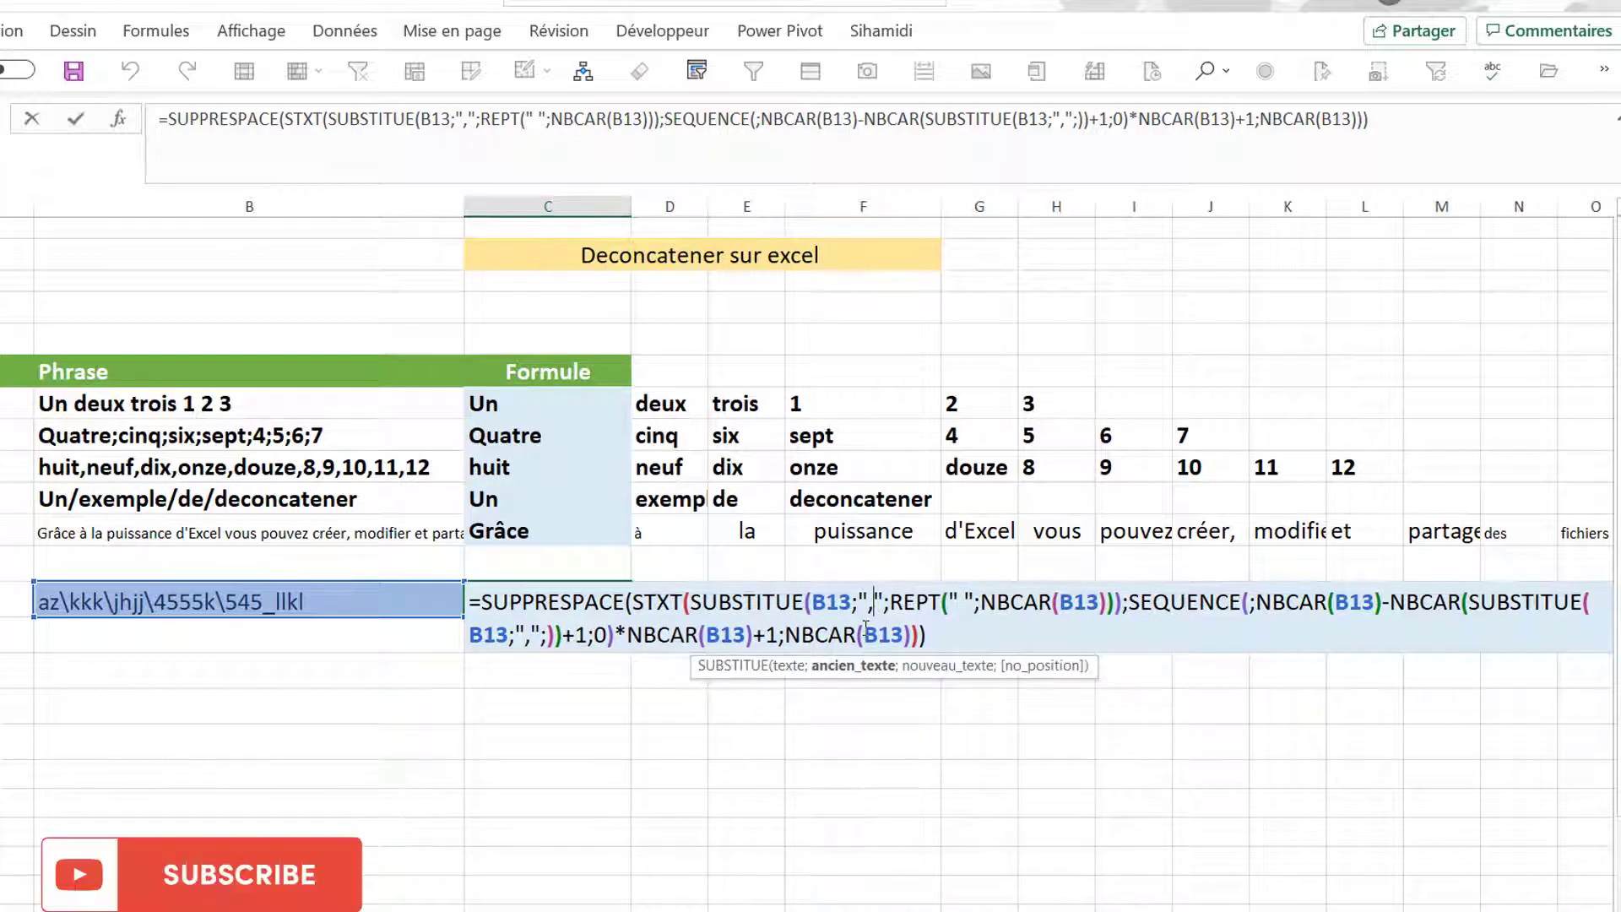
key("BackSpace")
type("|")
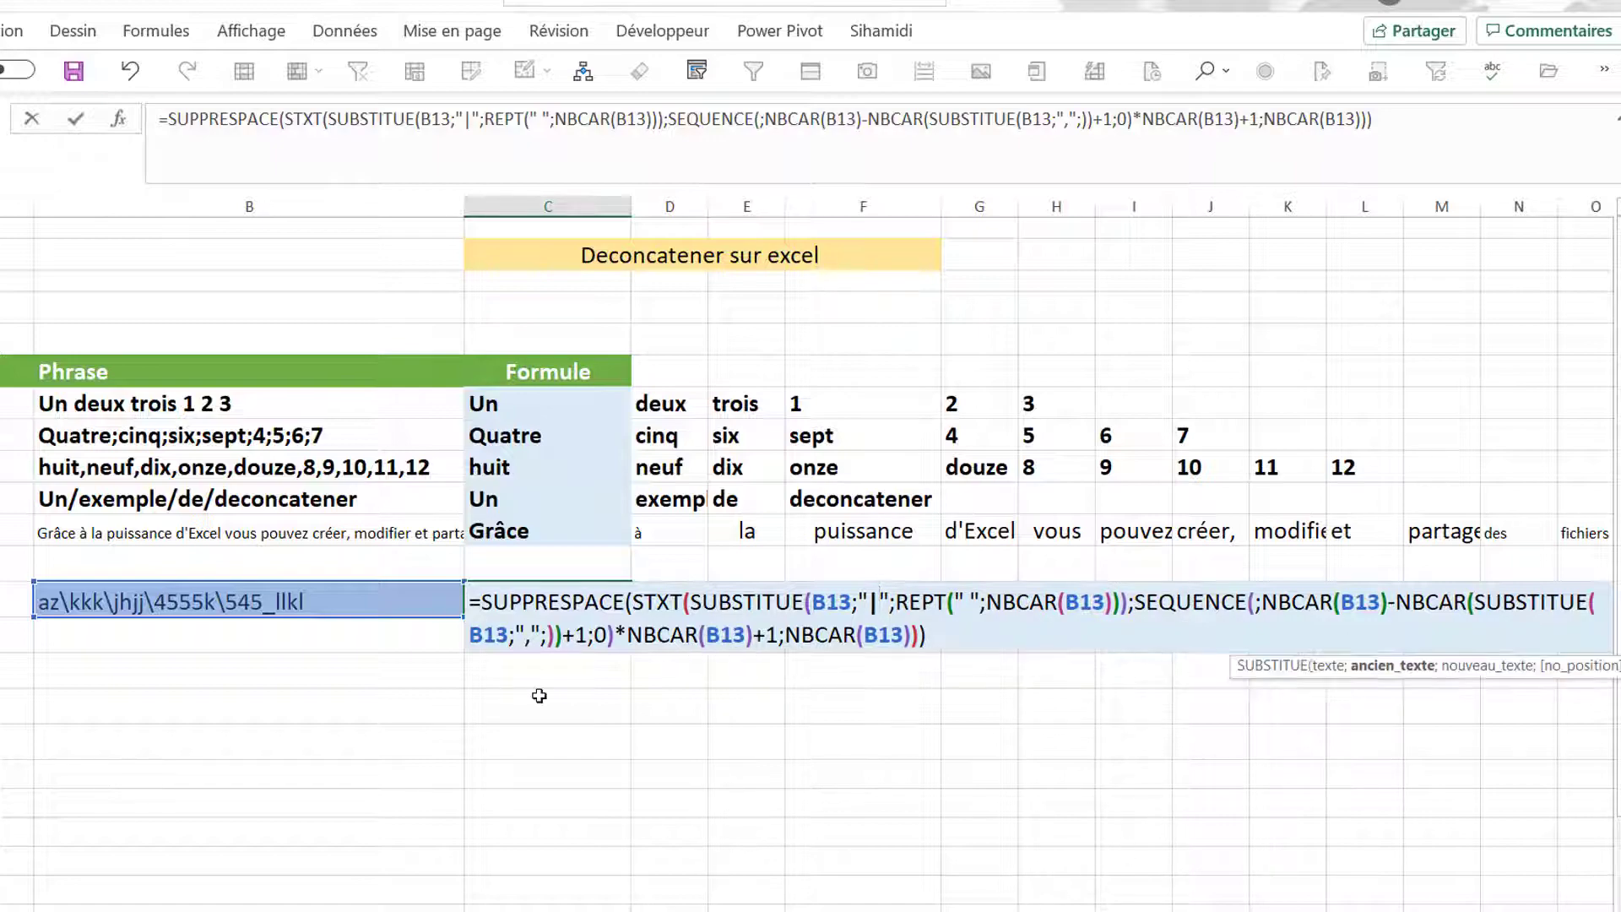
left_click(532, 635)
key("BackSpace")
key("Return")
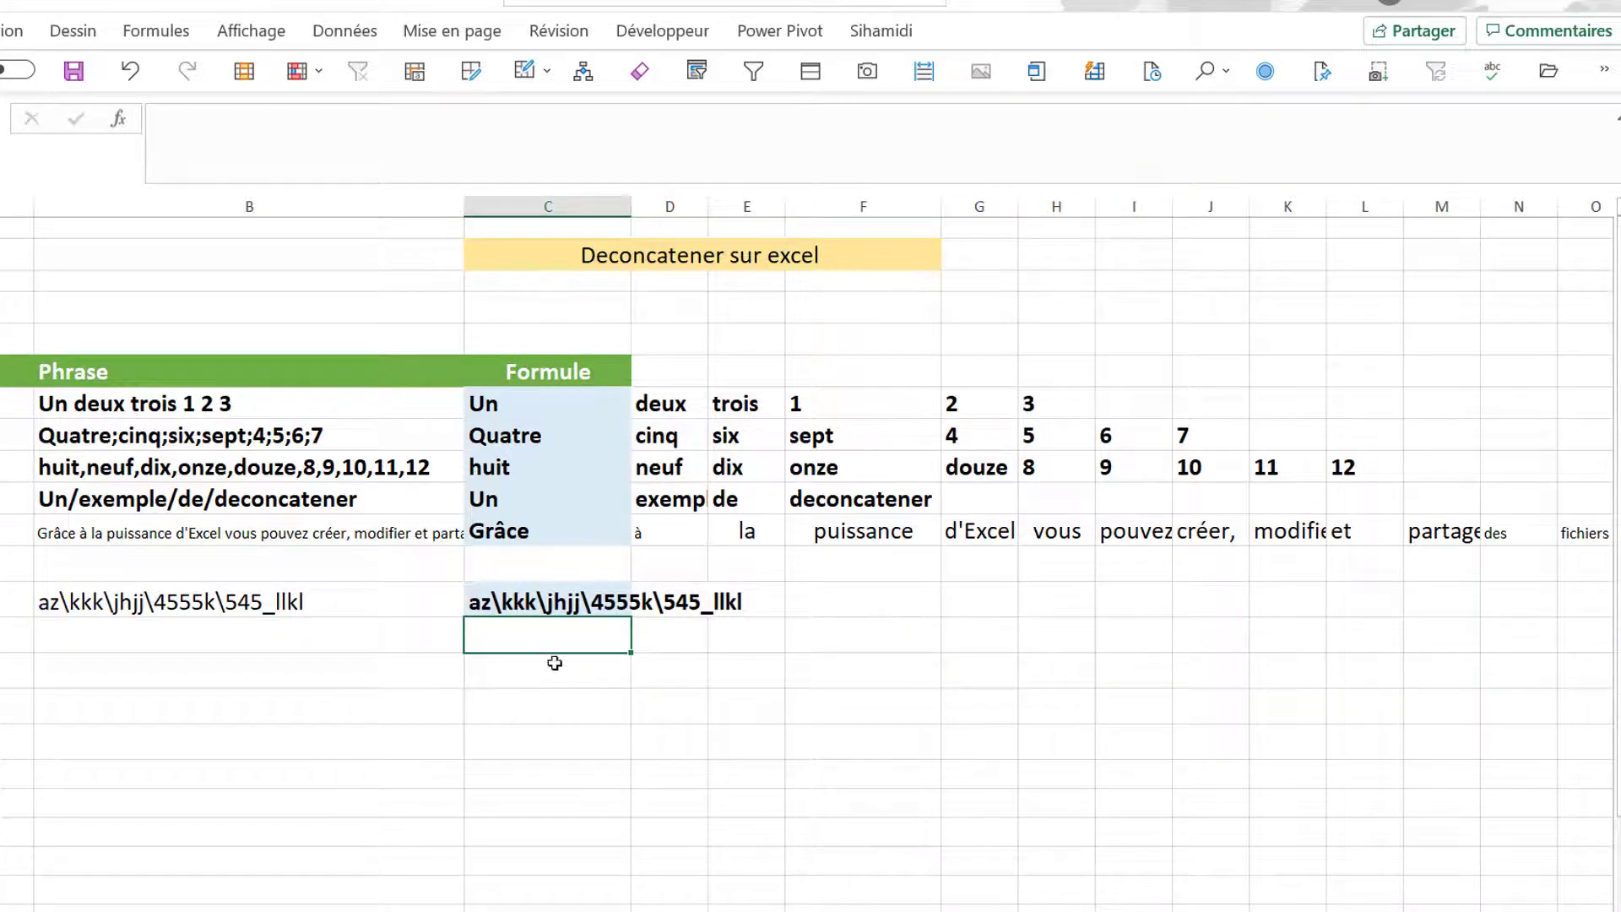
Set both SUBSTITUE separators in C13's formula to \ so B13 splits into five pieces
left_click(523, 611)
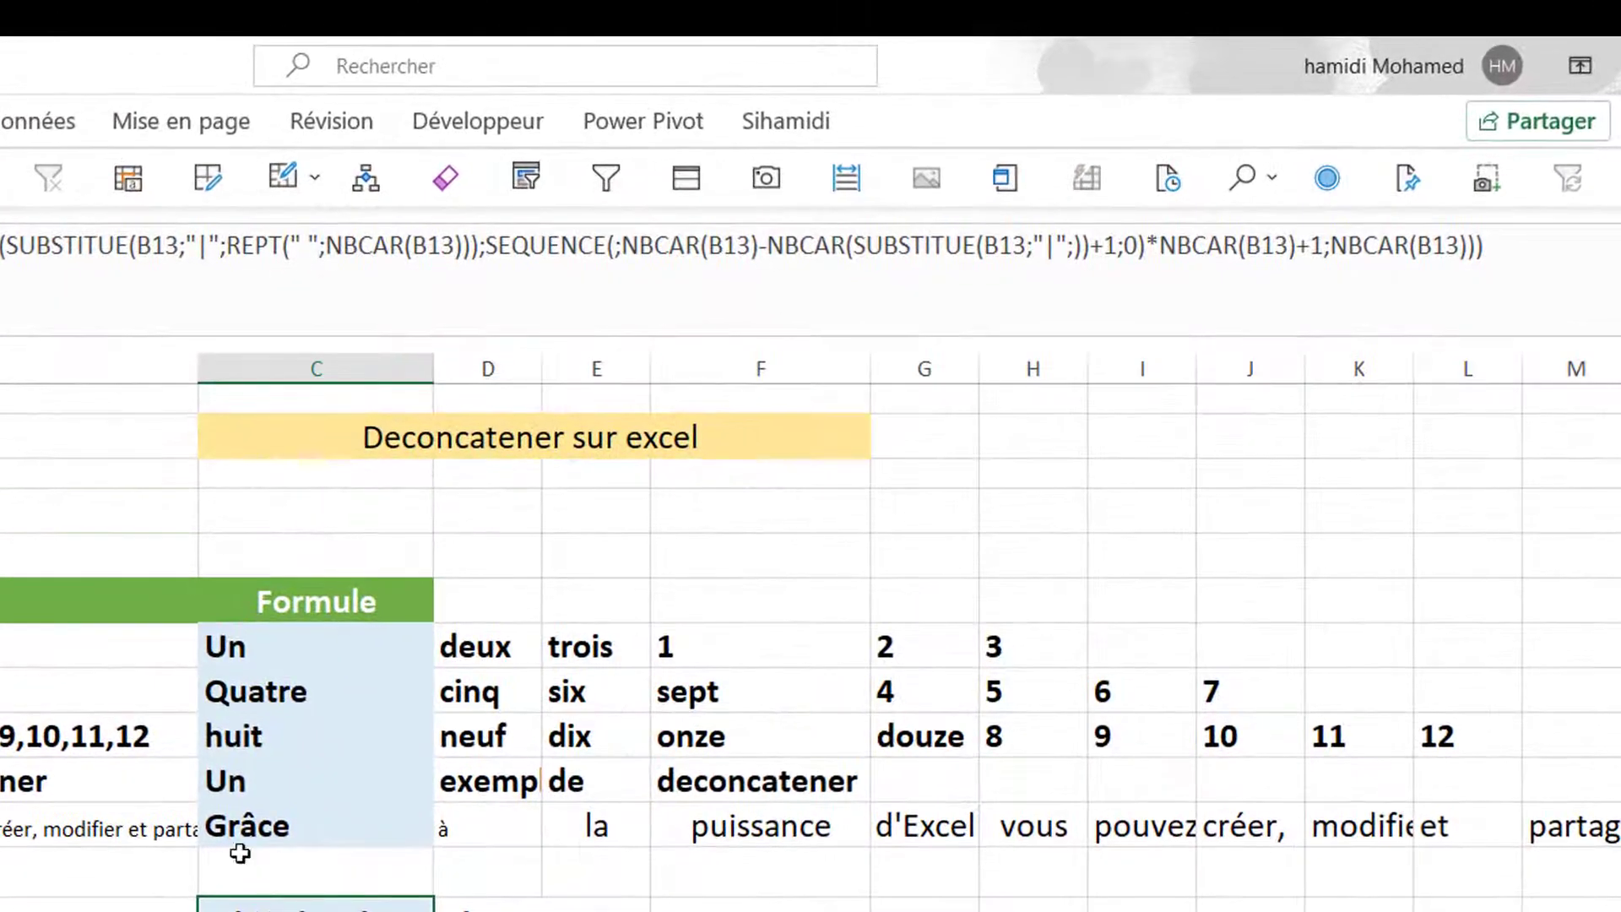
left_click(194, 293)
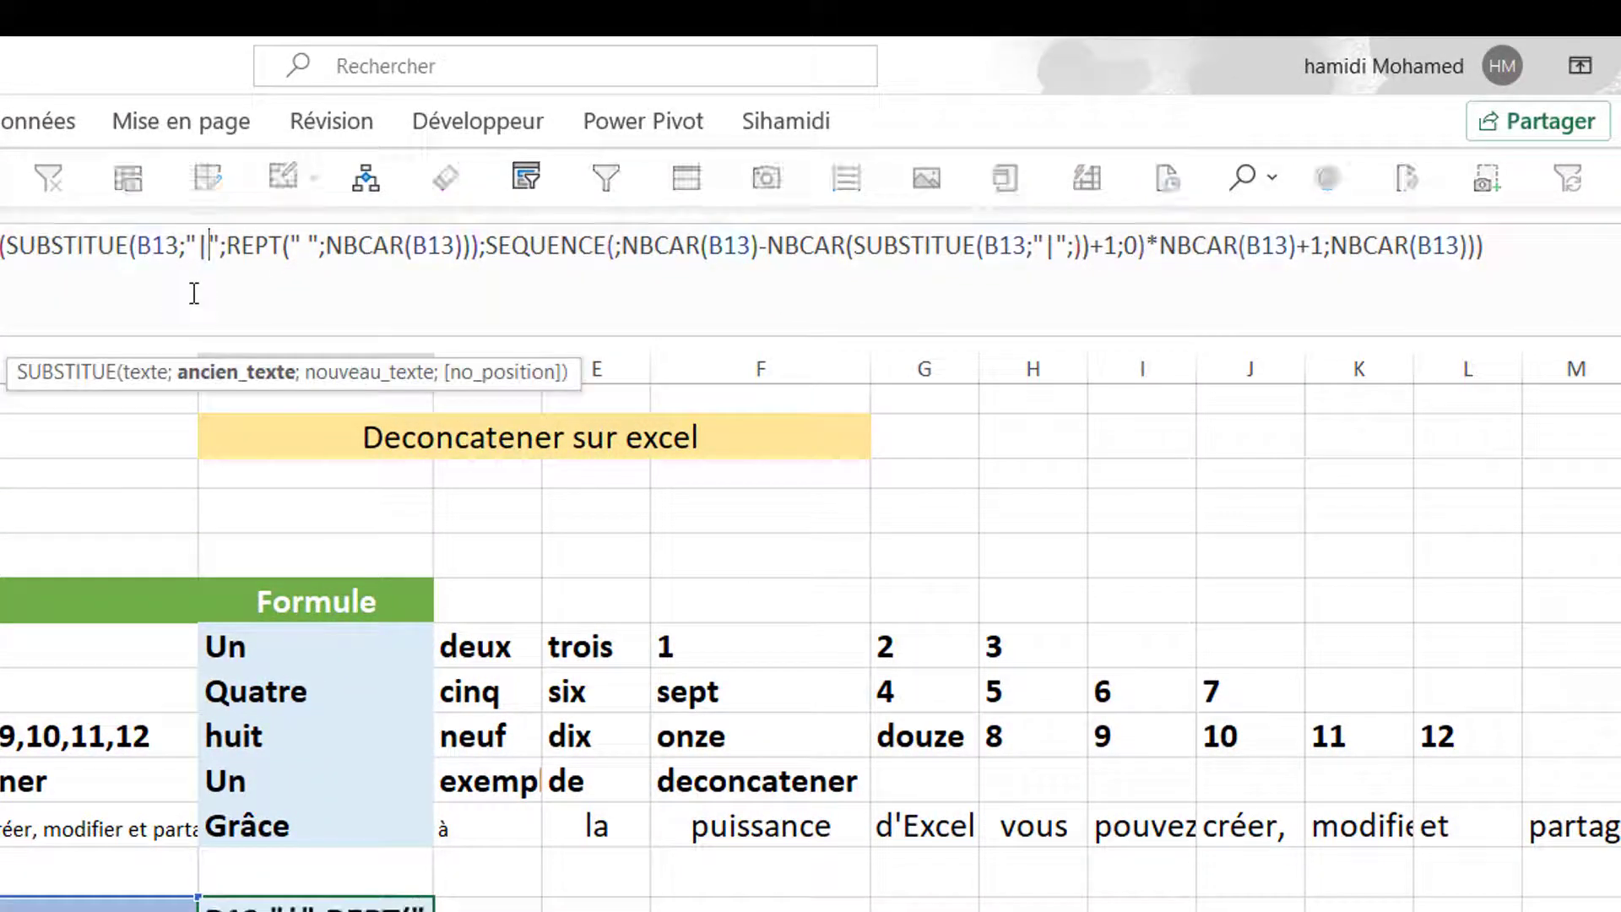
key("Delete")
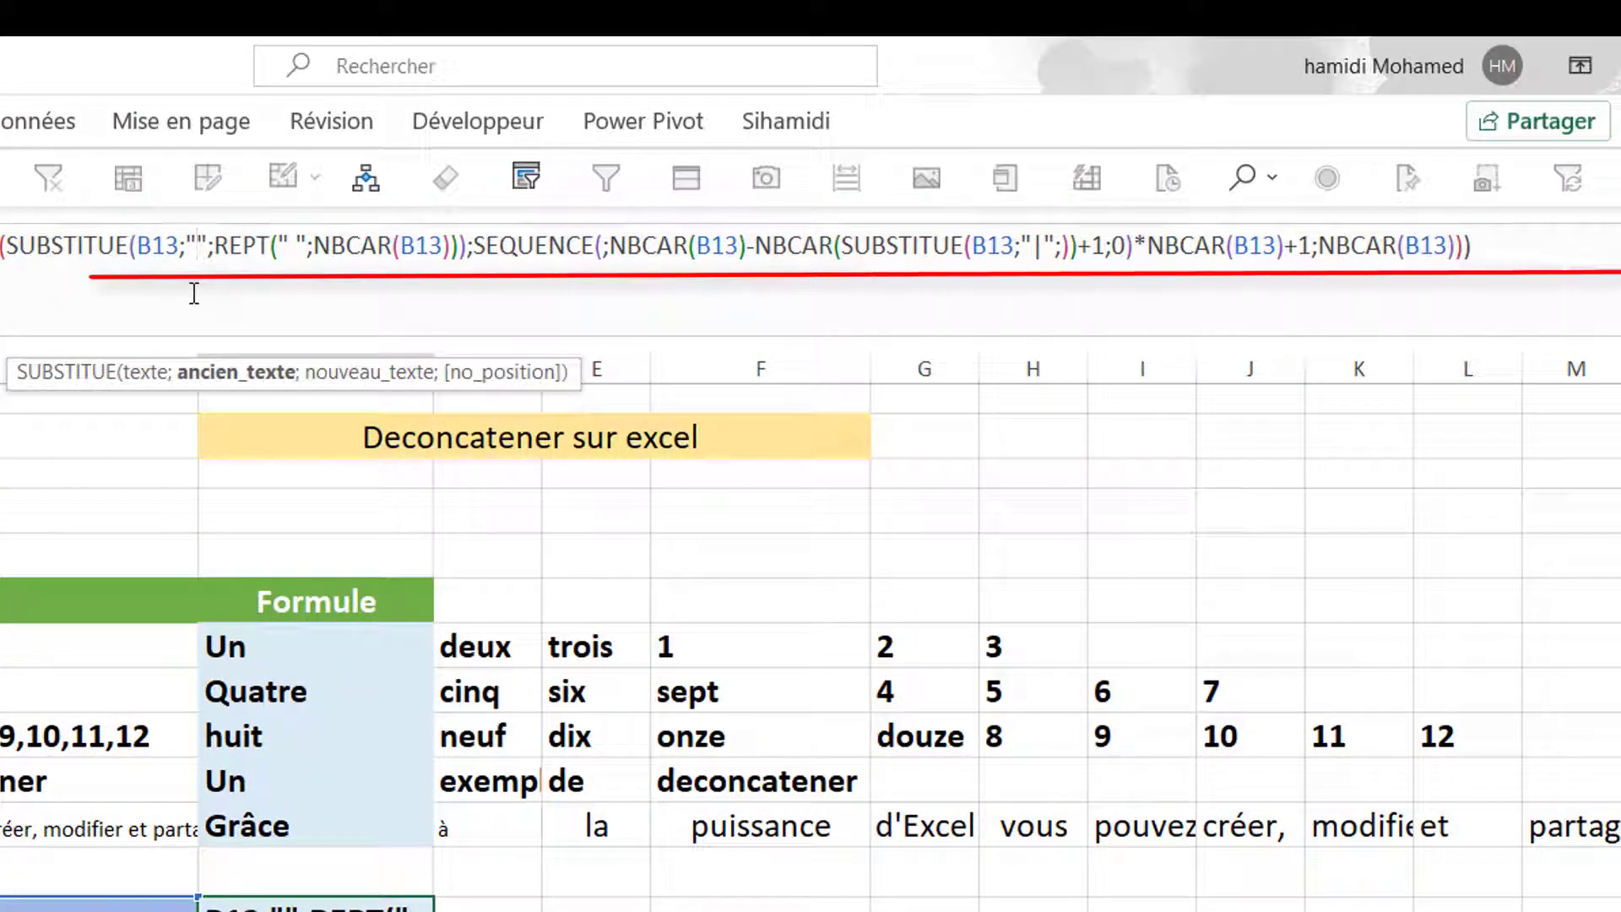
type("\\")
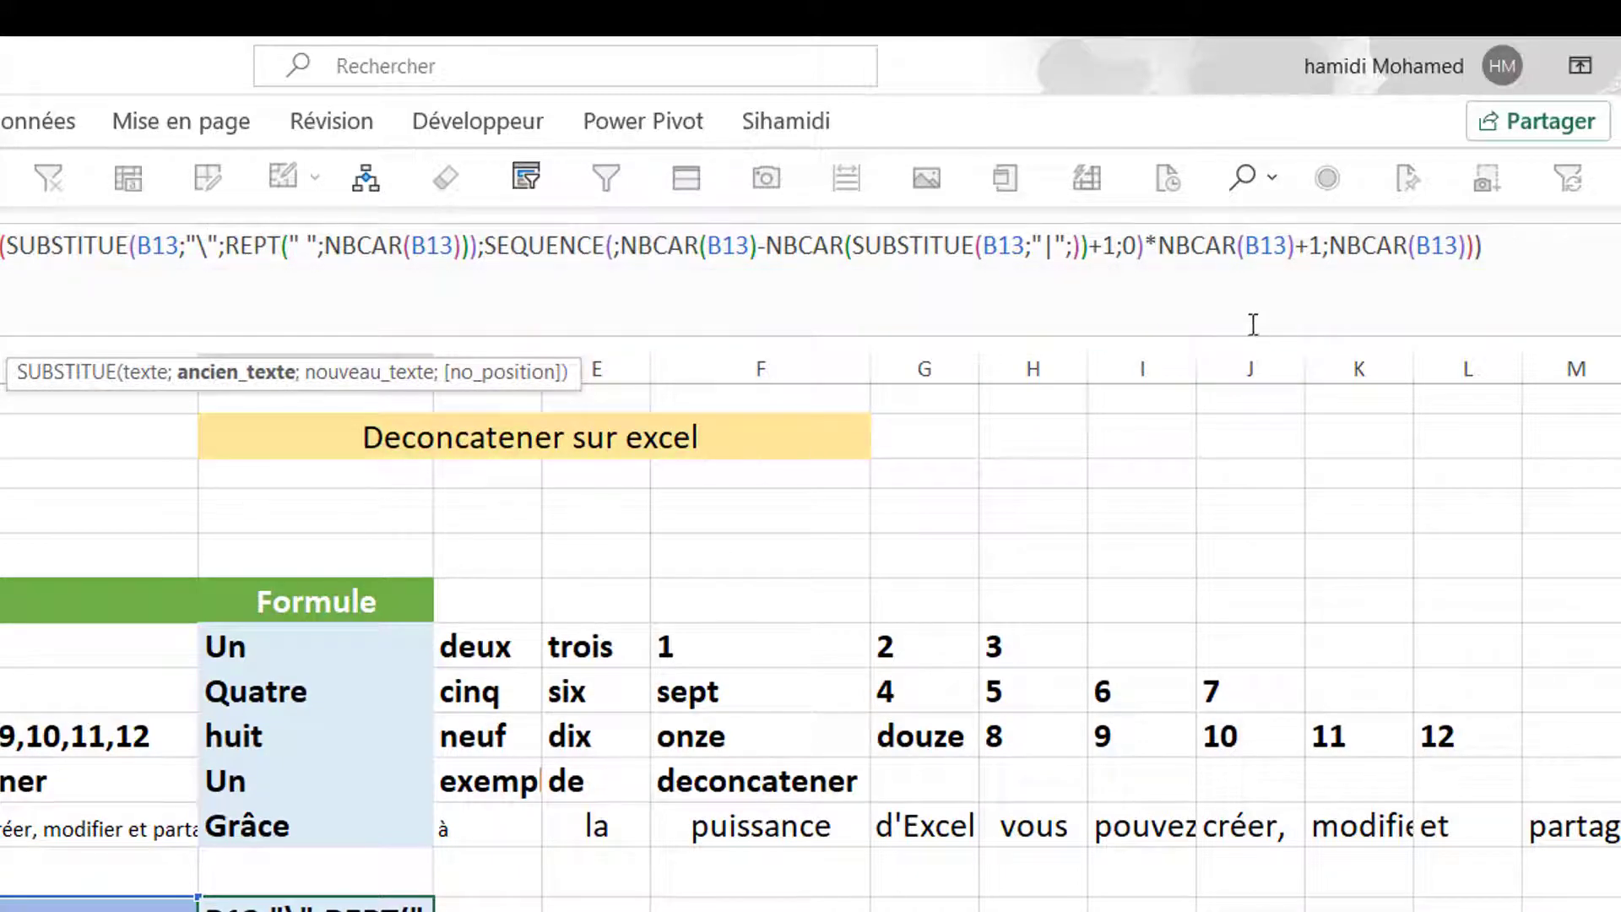
left_click(1051, 249)
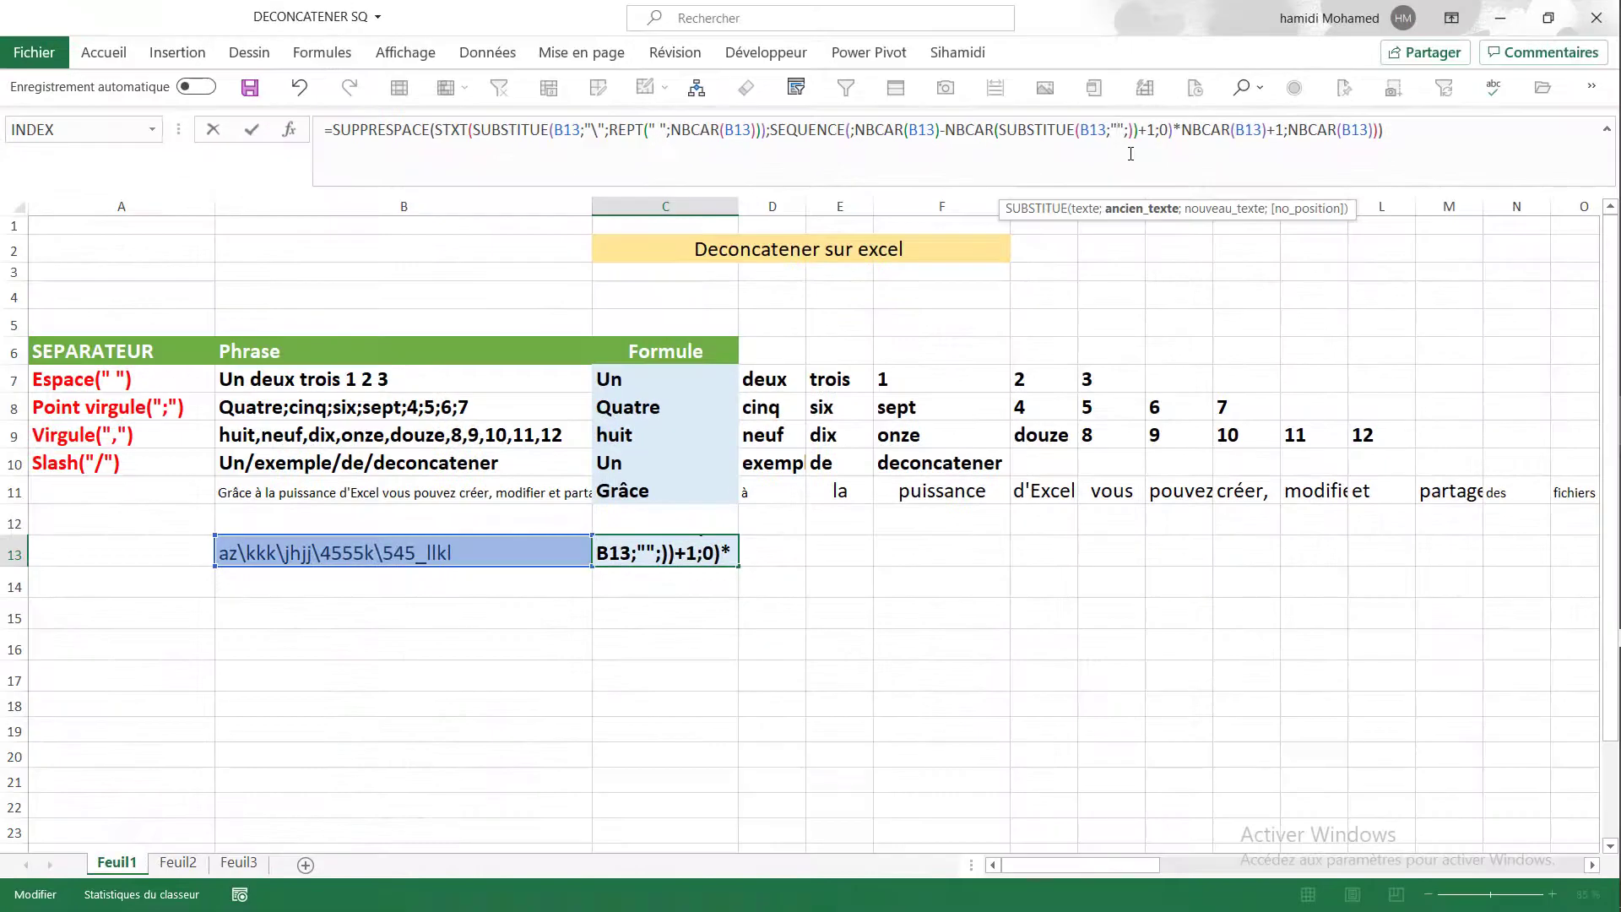
type("\\")
key("Return")
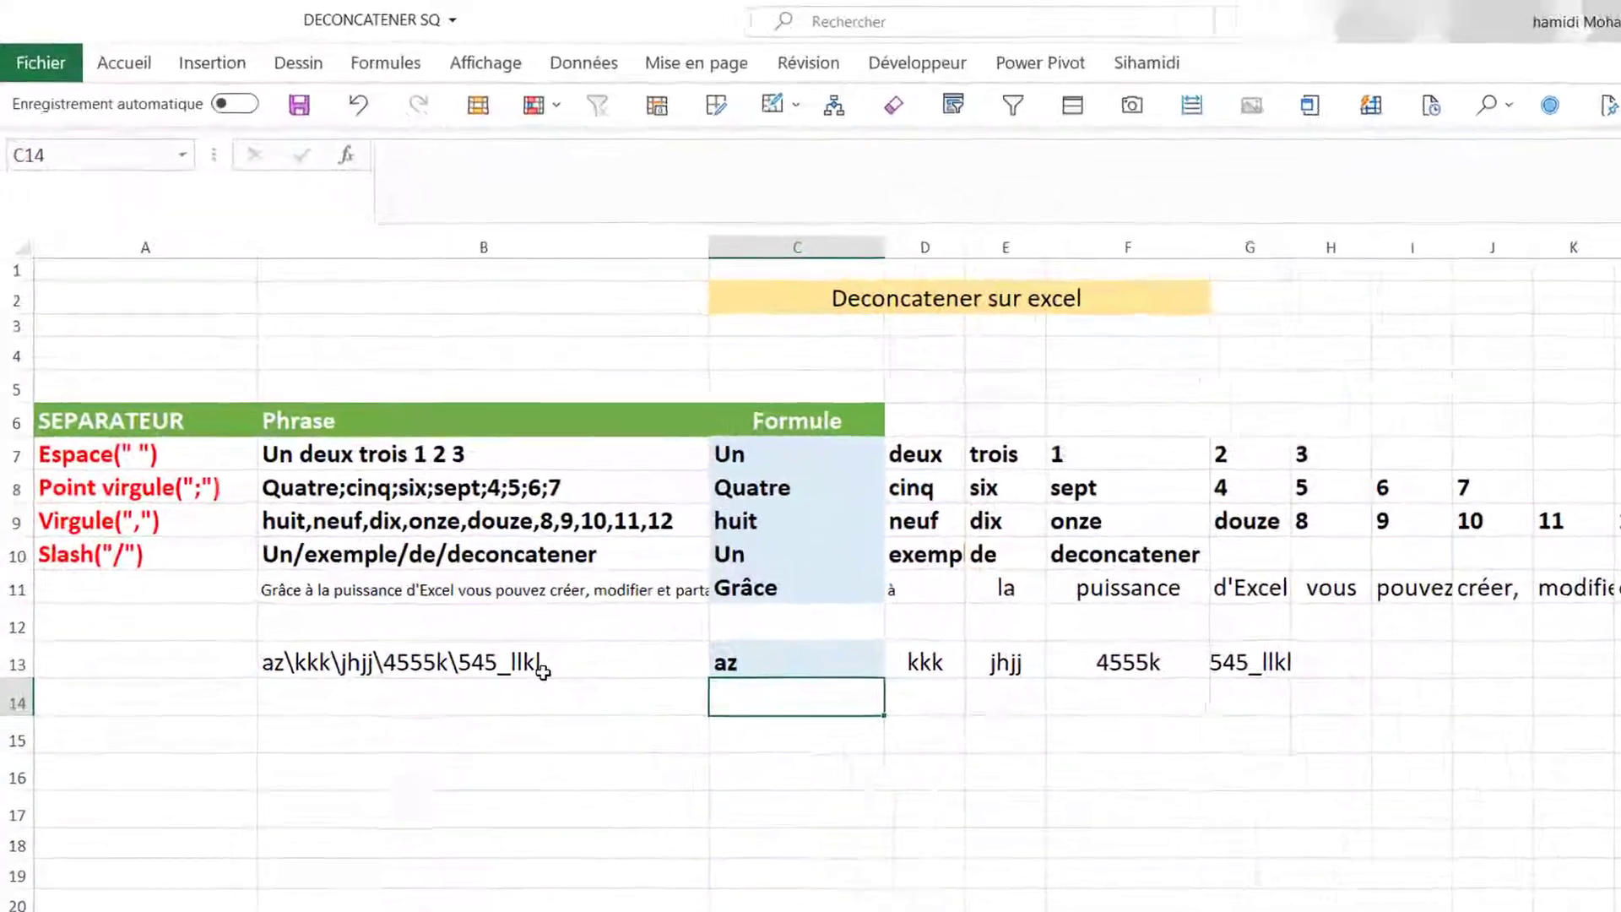
Copy B13's backslash-separated text down into B14
left_click(544, 669)
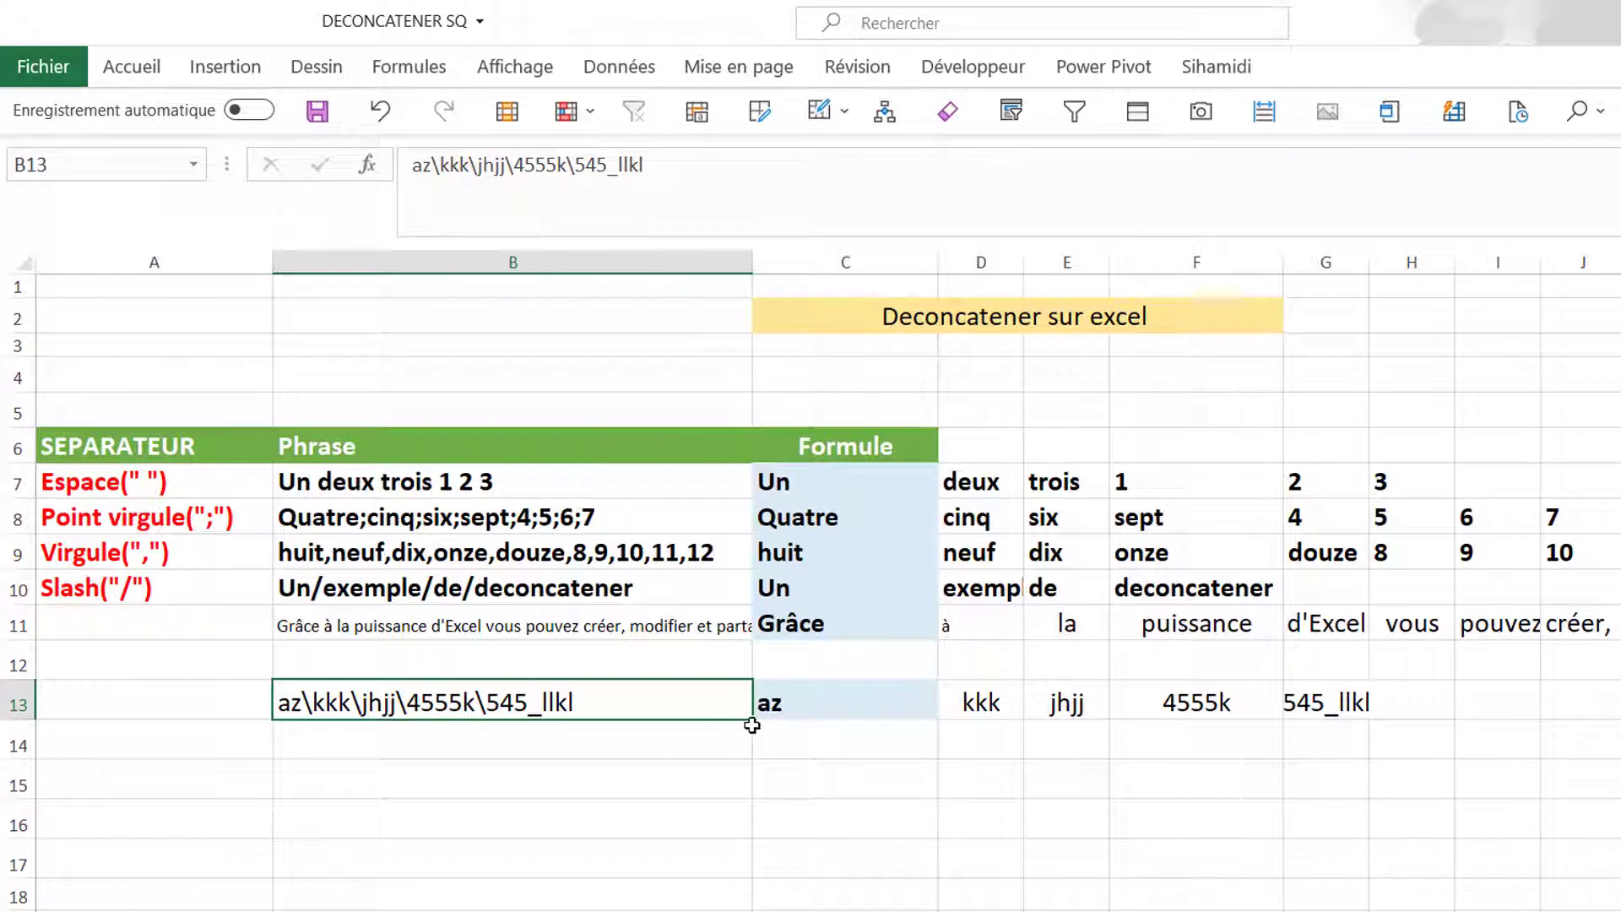
left_click_drag(749, 736, 748, 751)
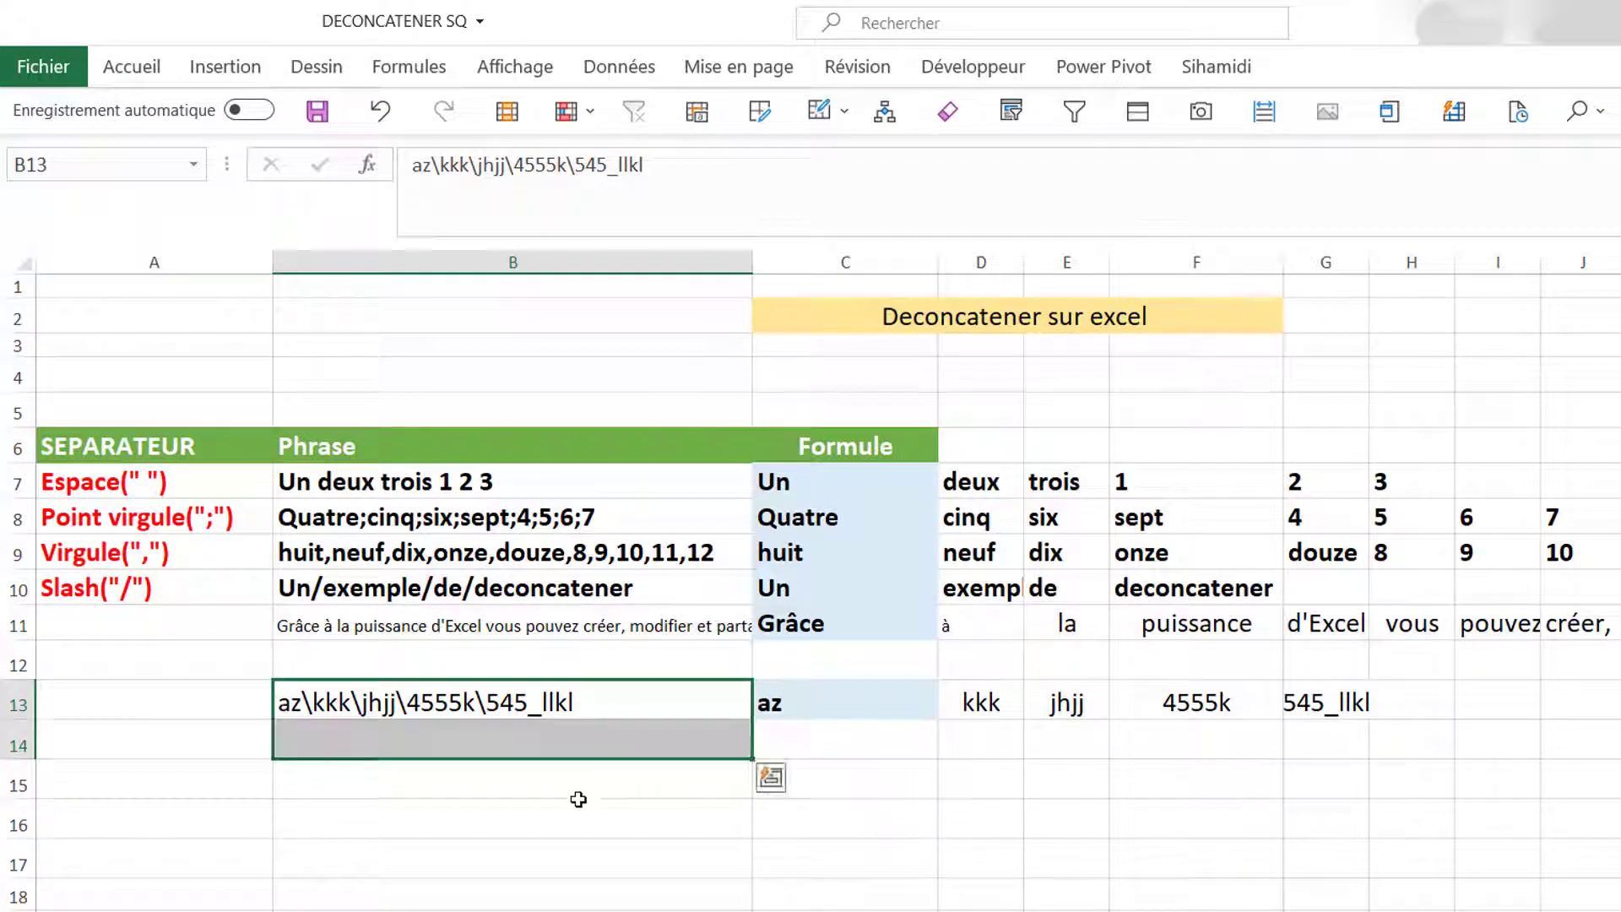
left_click(481, 817)
left_click(481, 743)
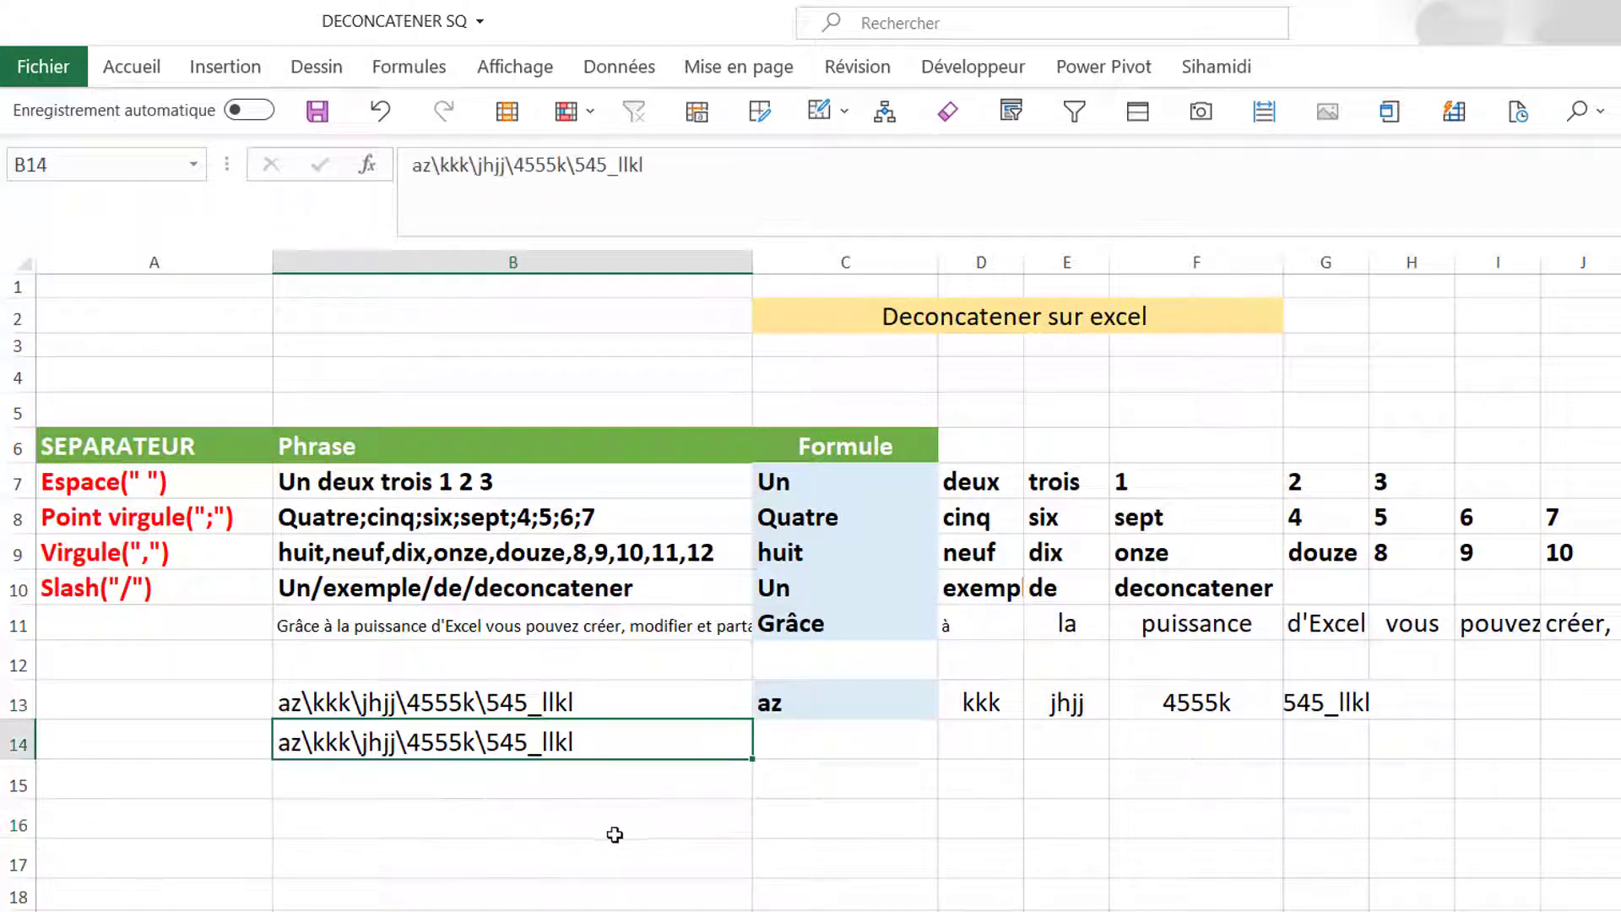
Replace every \ with . in B14 using Find and Replace
key("ctrl+h")
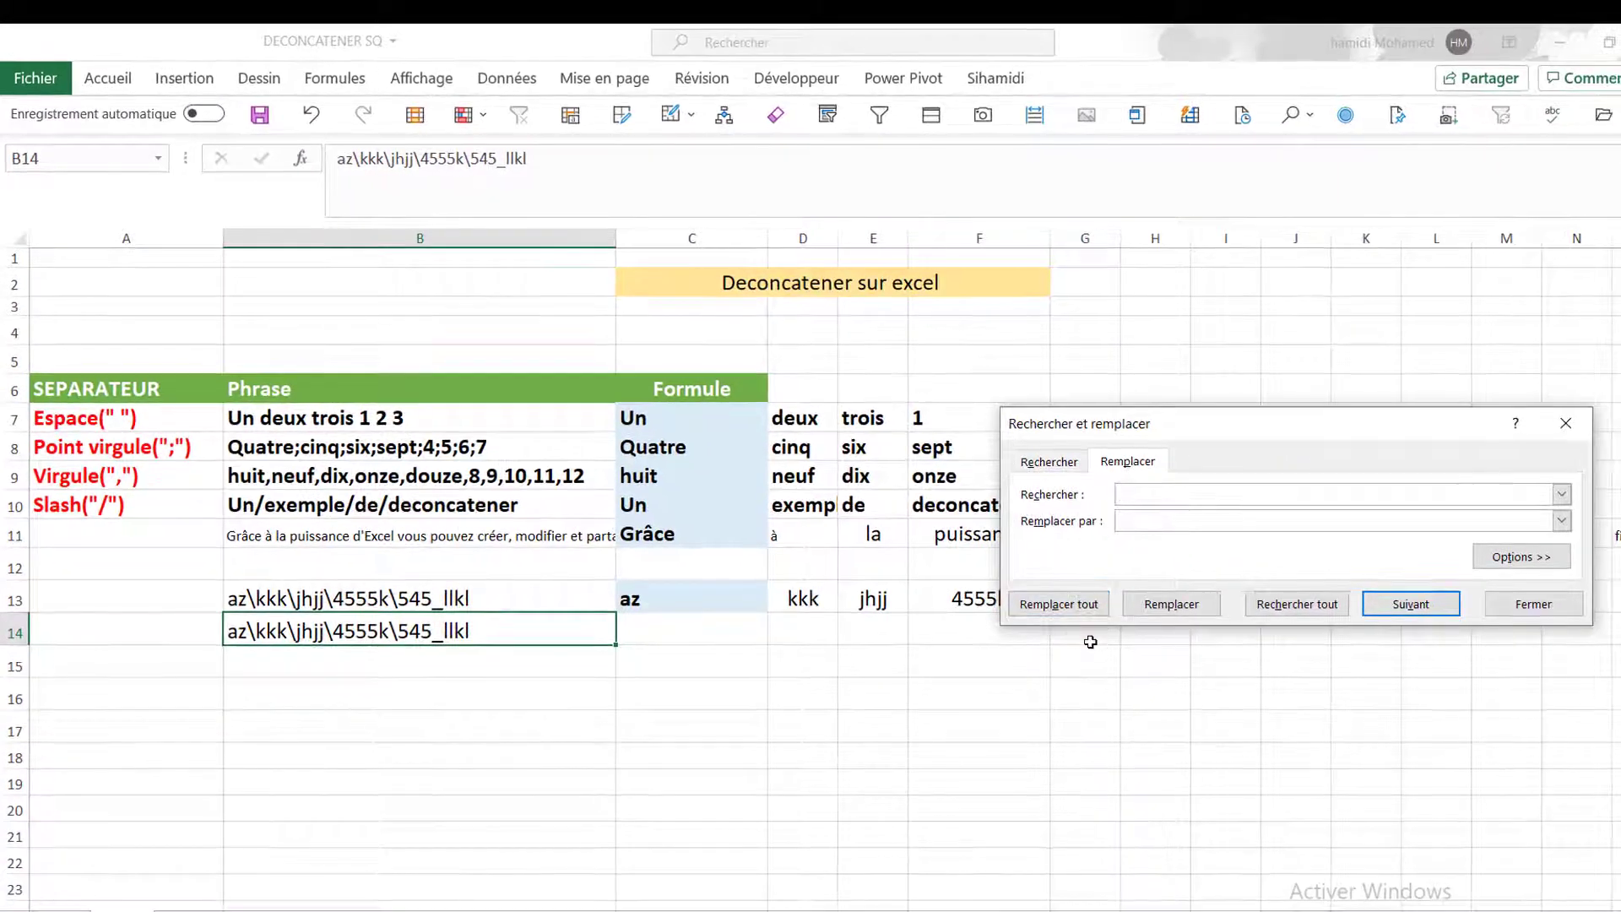
type("\\")
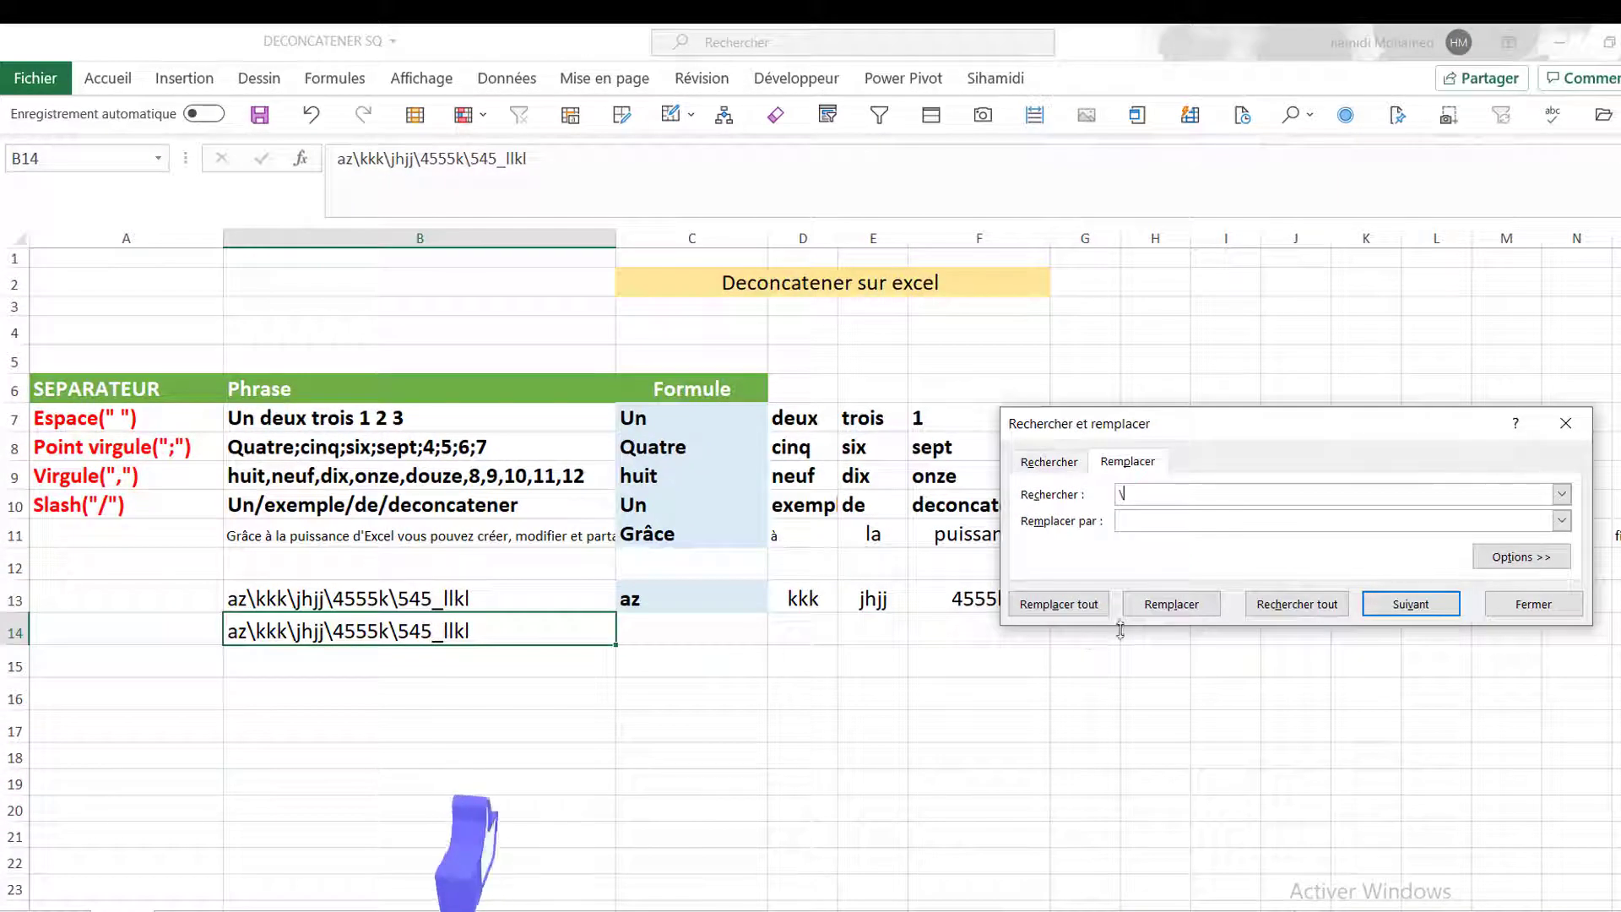
key("Tab")
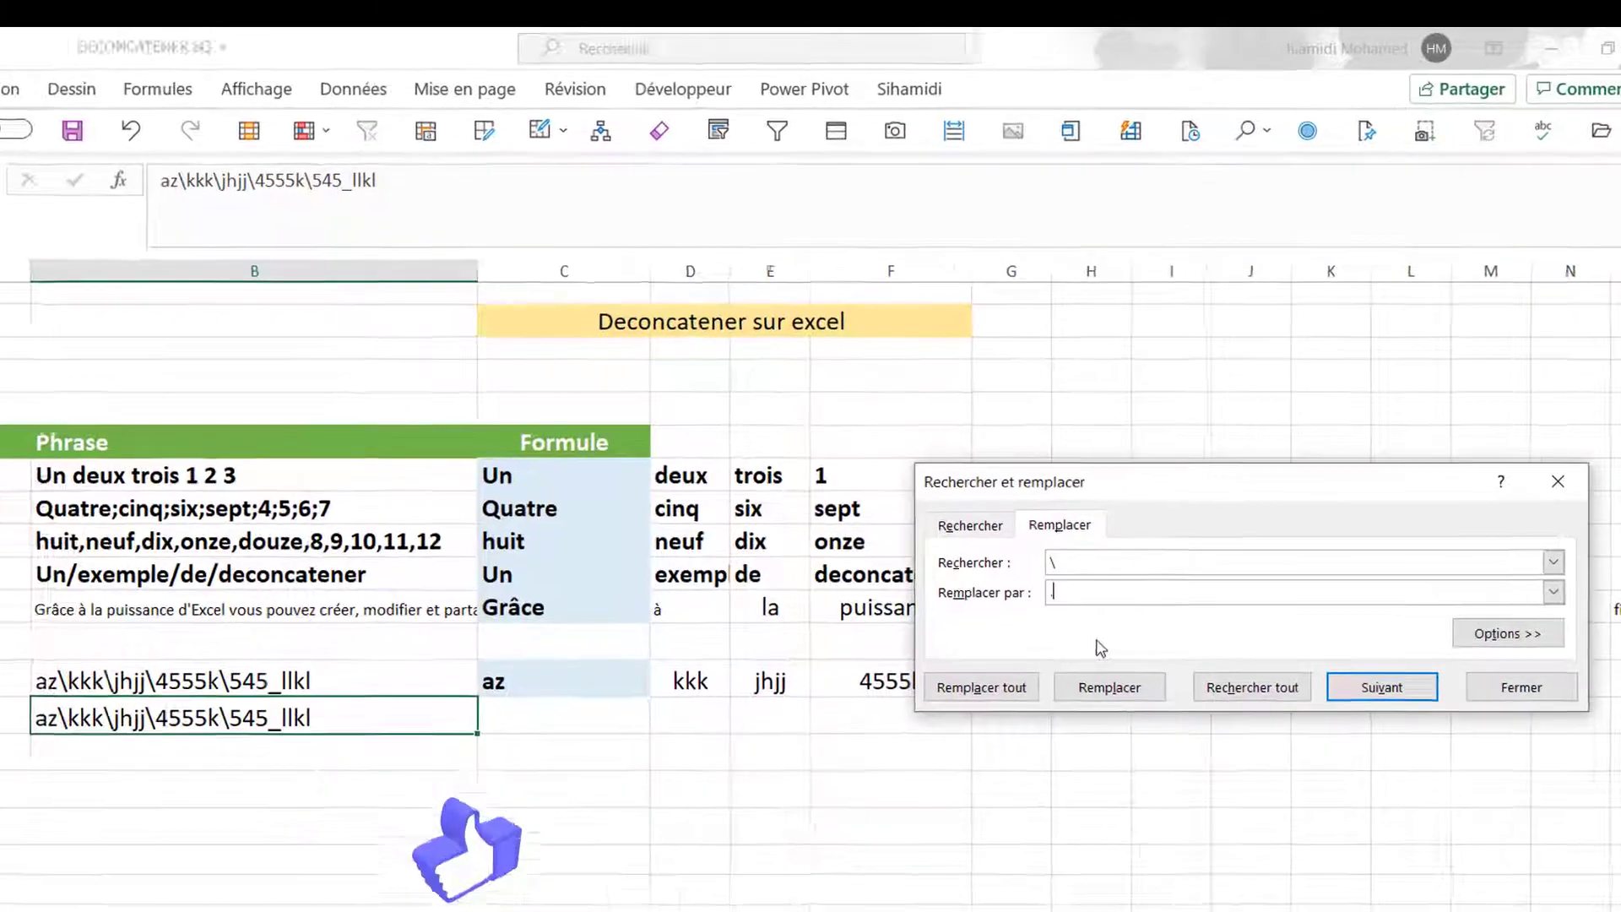
type(".")
left_click(1110, 686)
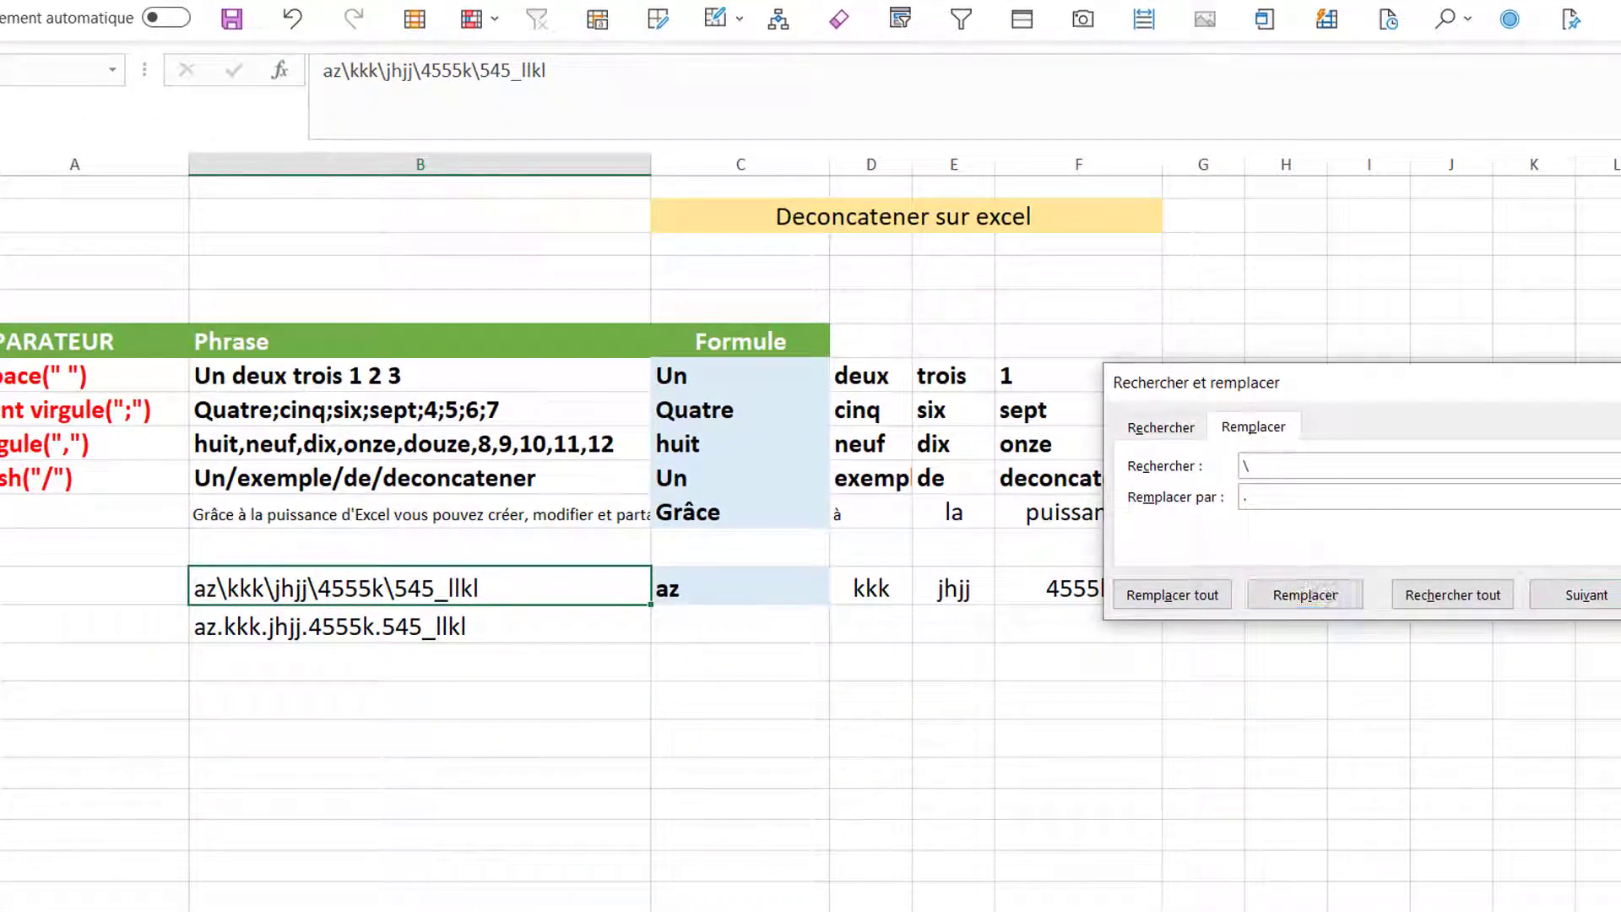
key("Escape")
left_click(869, 802)
left_click(741, 606)
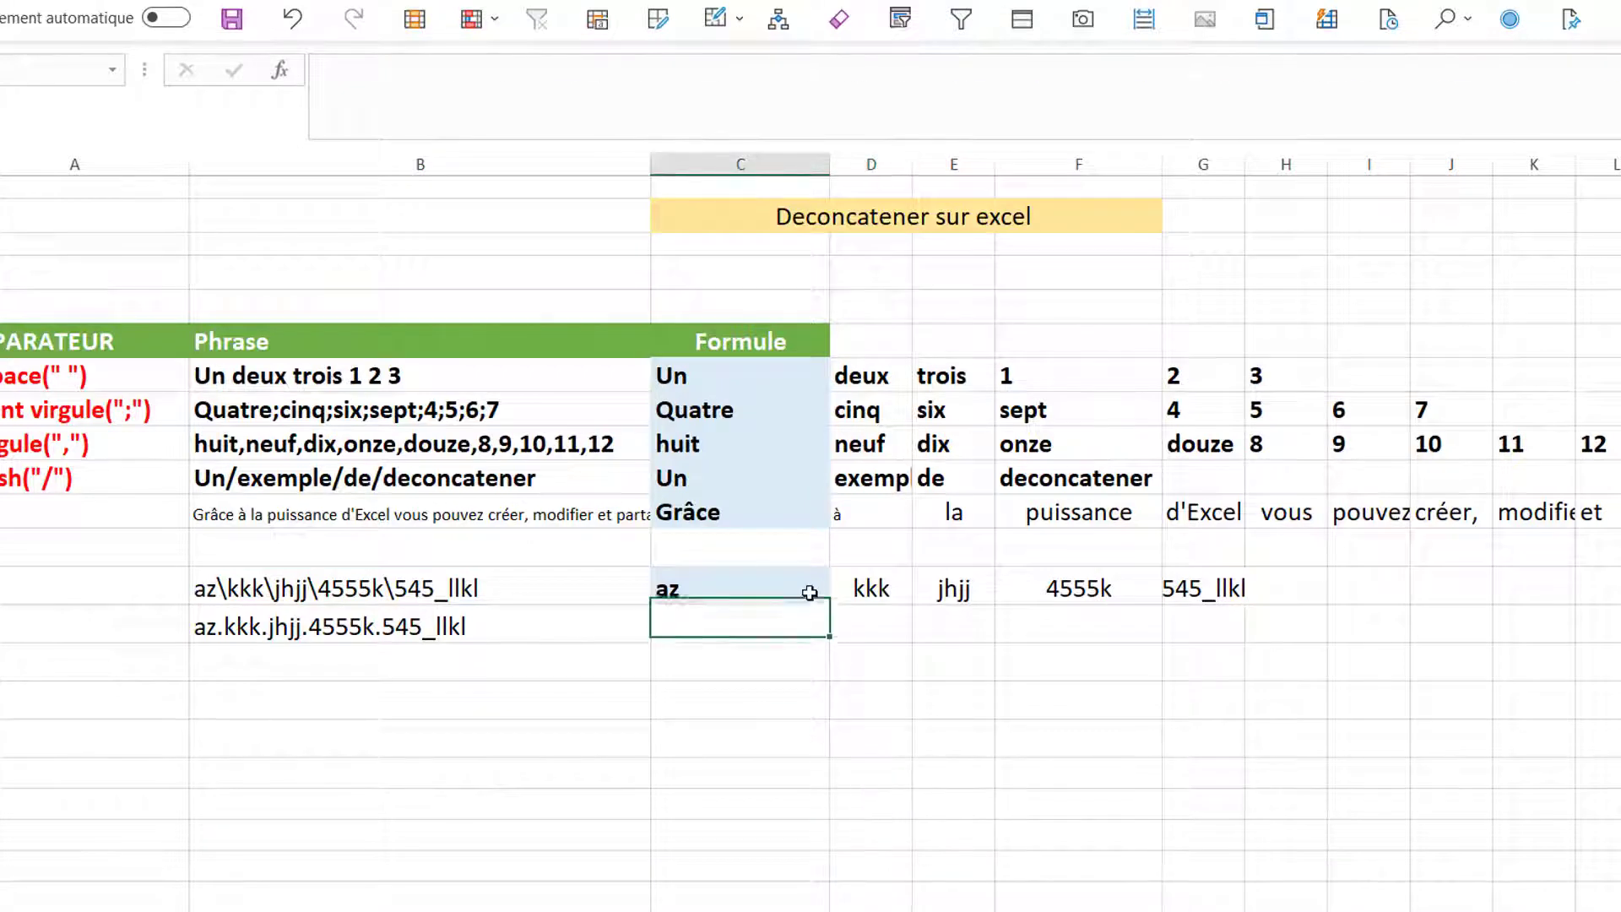
Copy C13's formula into C14 and change both its separators from \ to '.'
left_click(821, 597)
left_click_drag(829, 605, 829, 641)
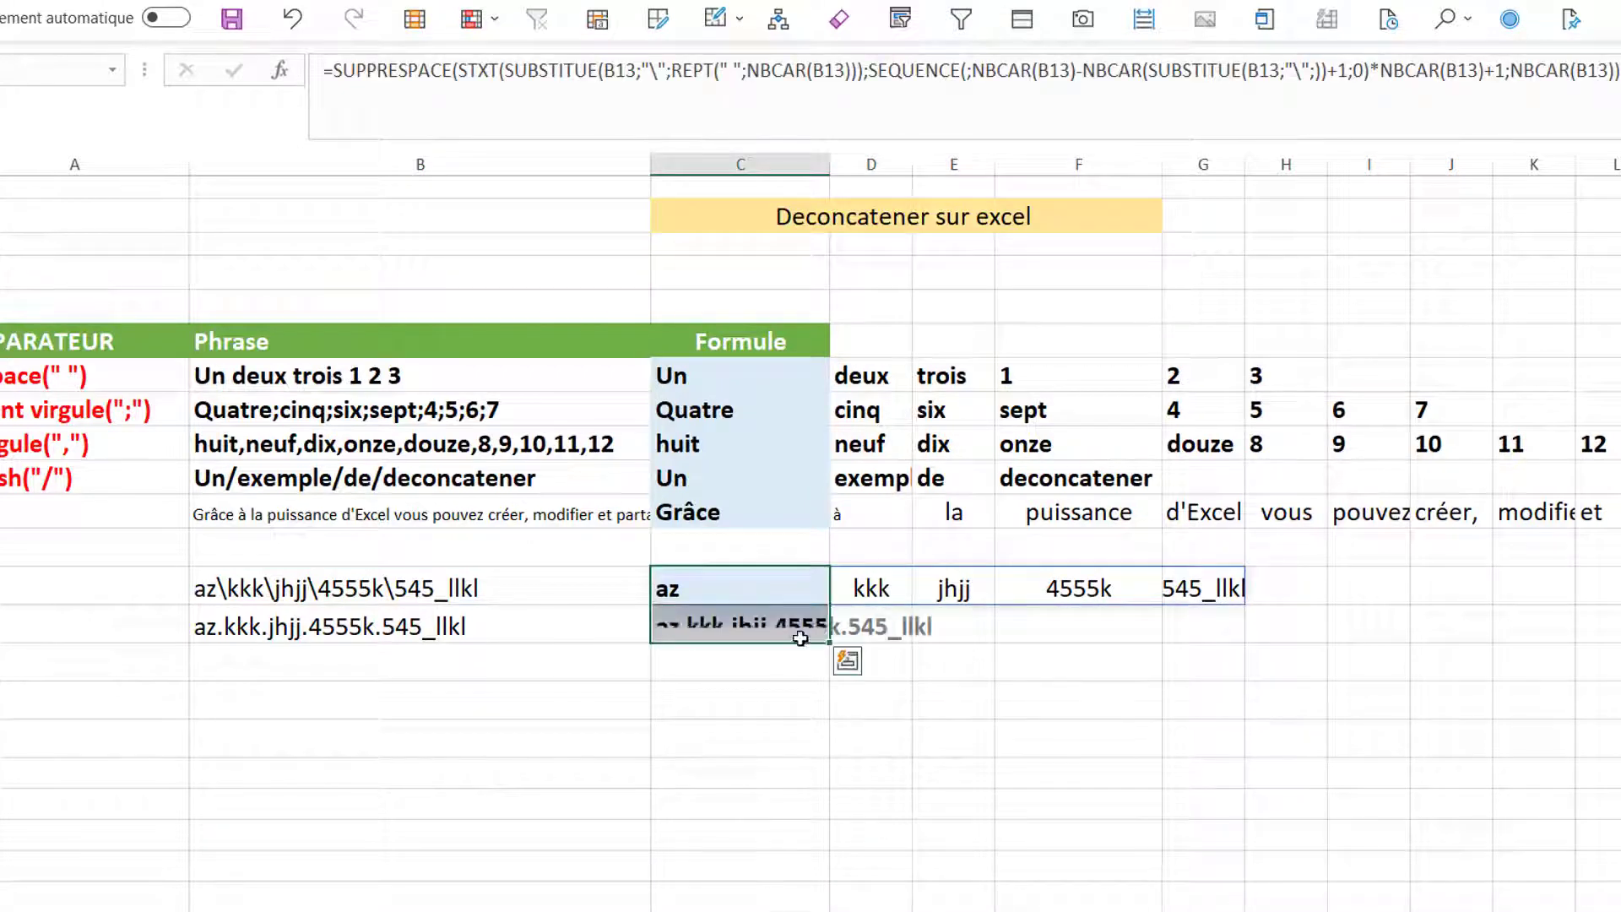
double_click(755, 629)
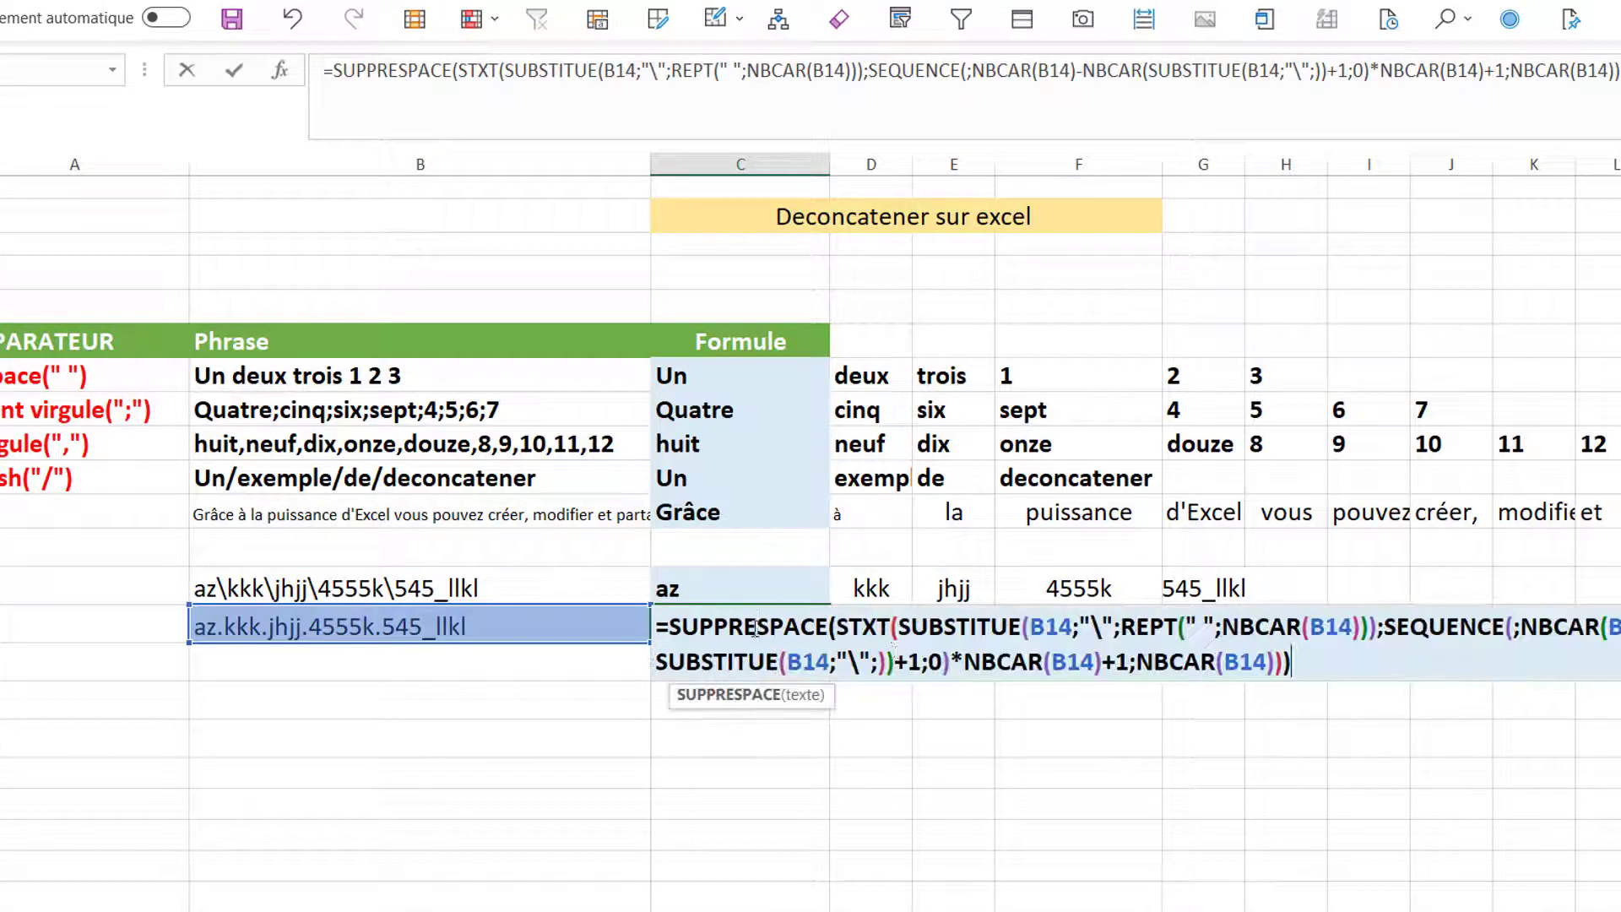
left_click(1100, 629)
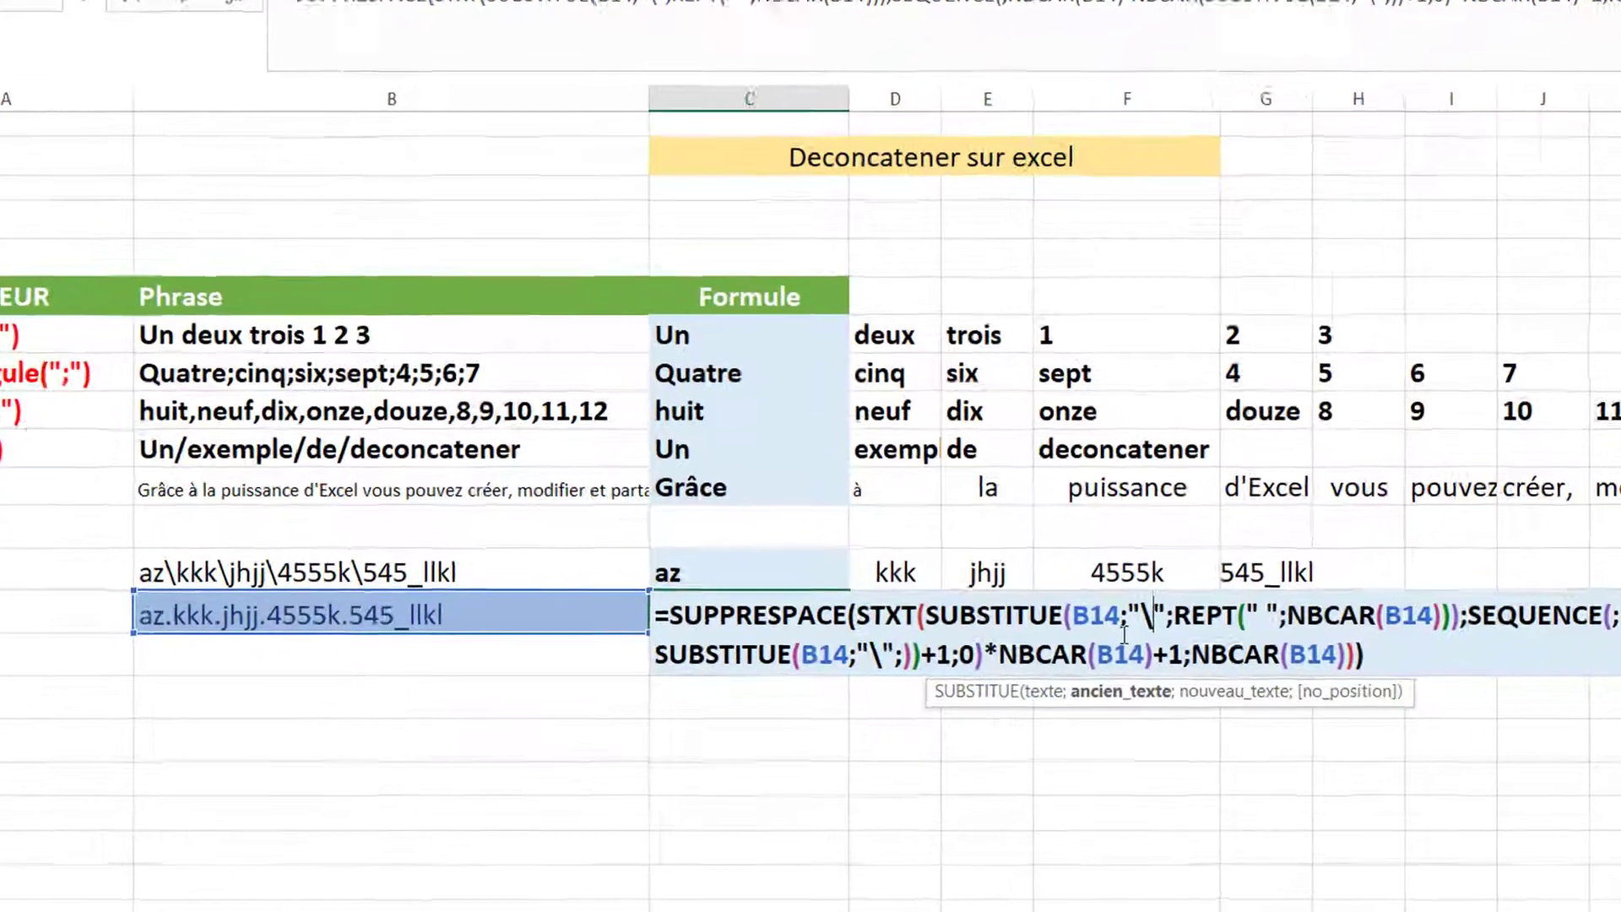
key("BackSpace")
type(".")
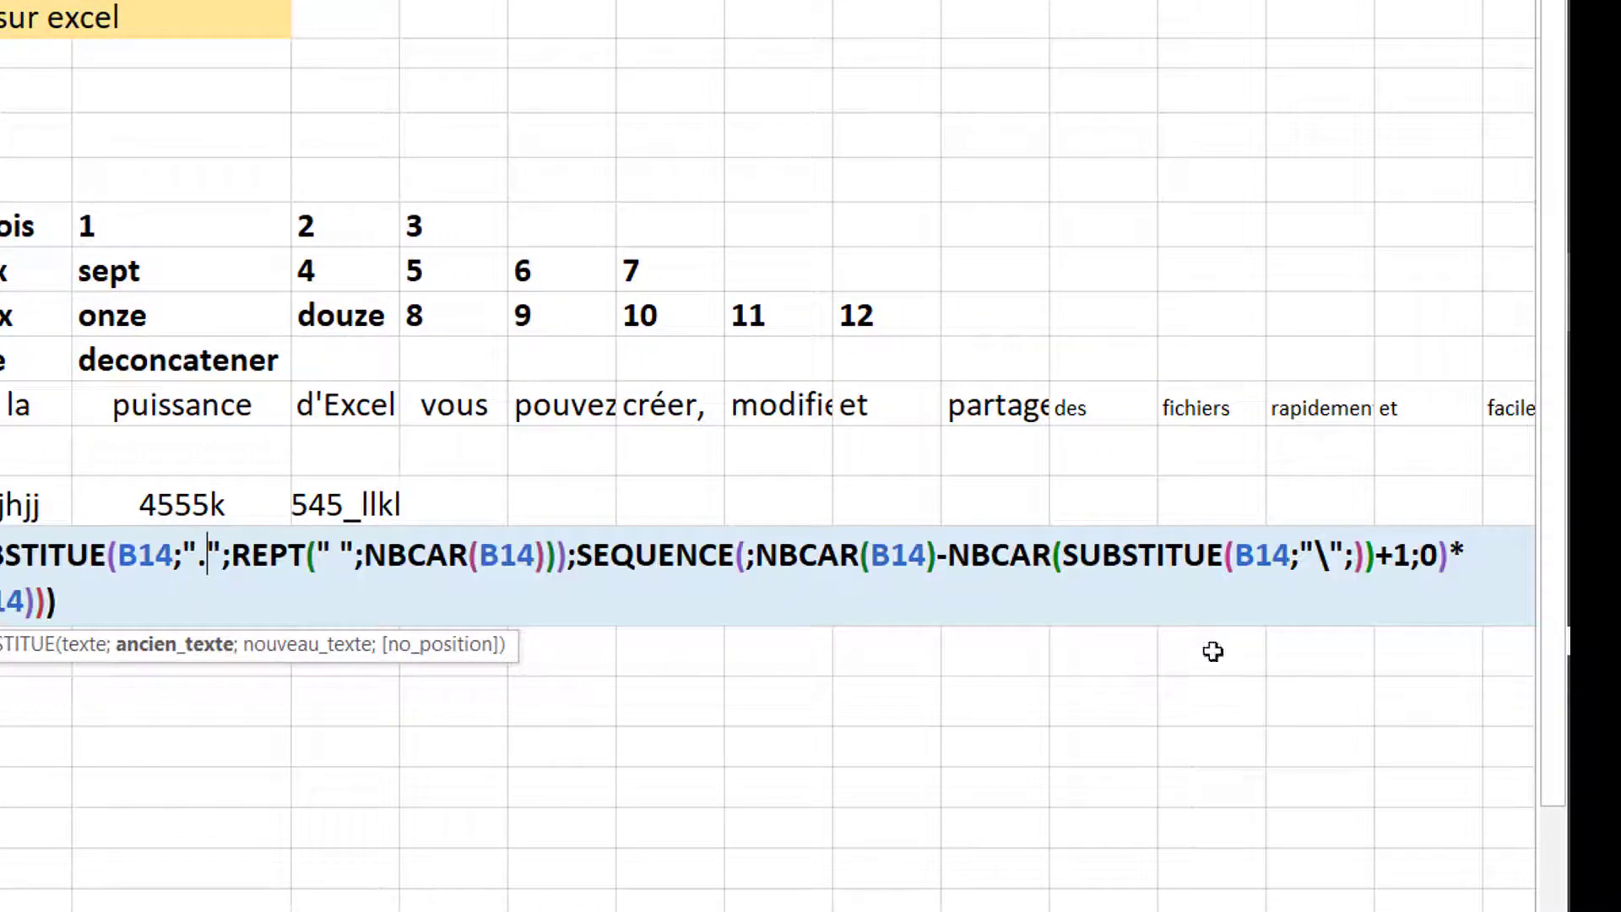
left_click(1326, 562)
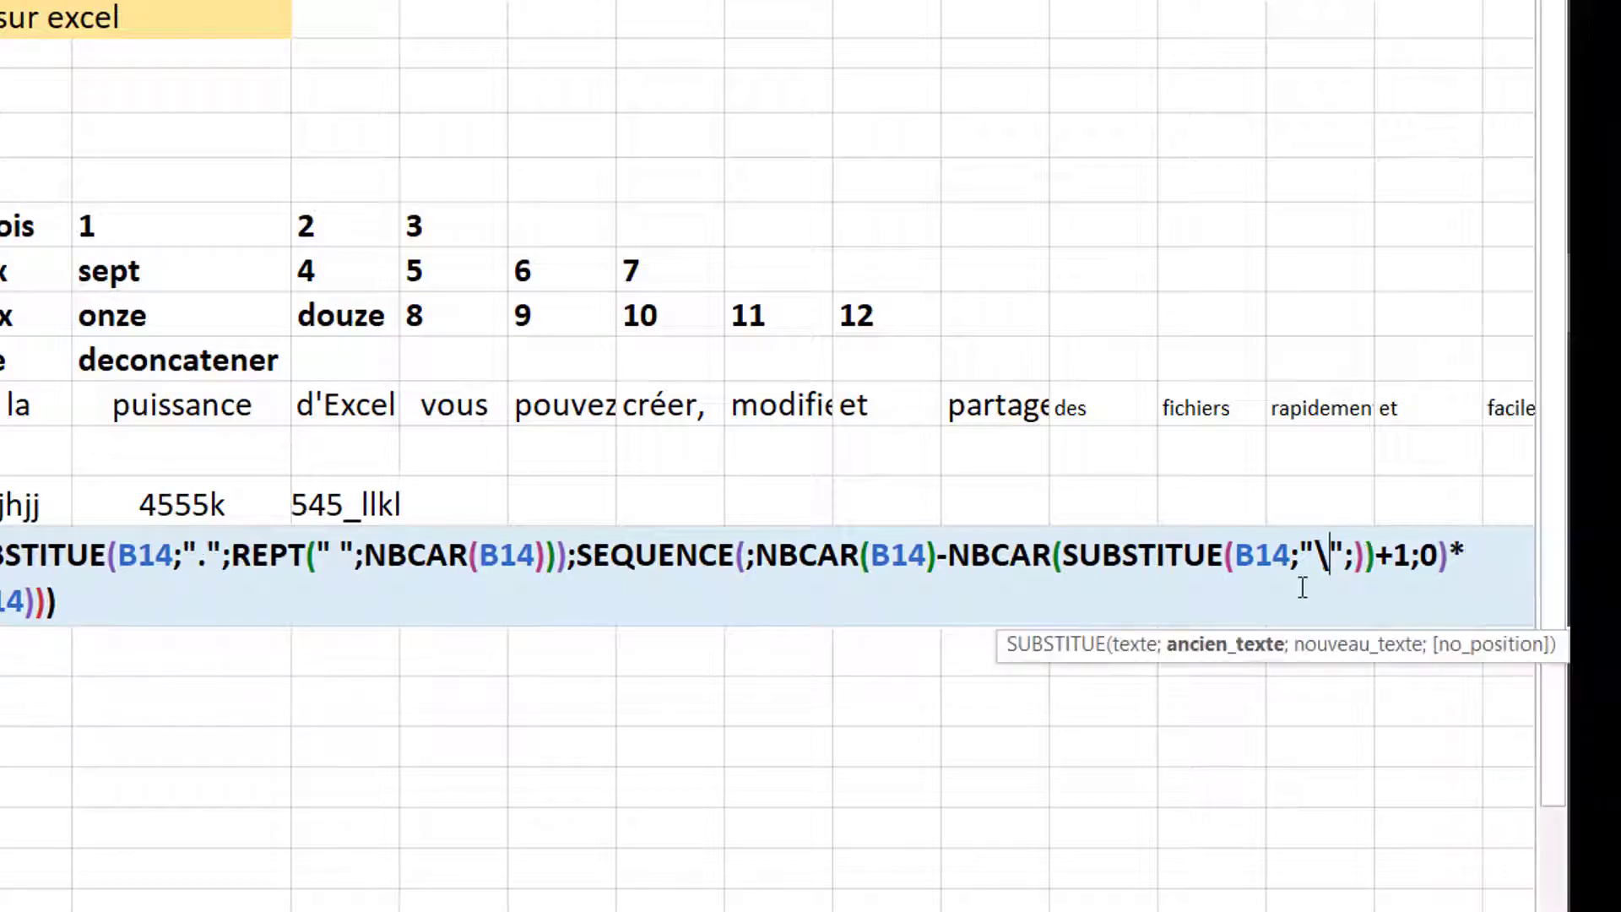
key("BackSpace")
type(".")
key("Return")
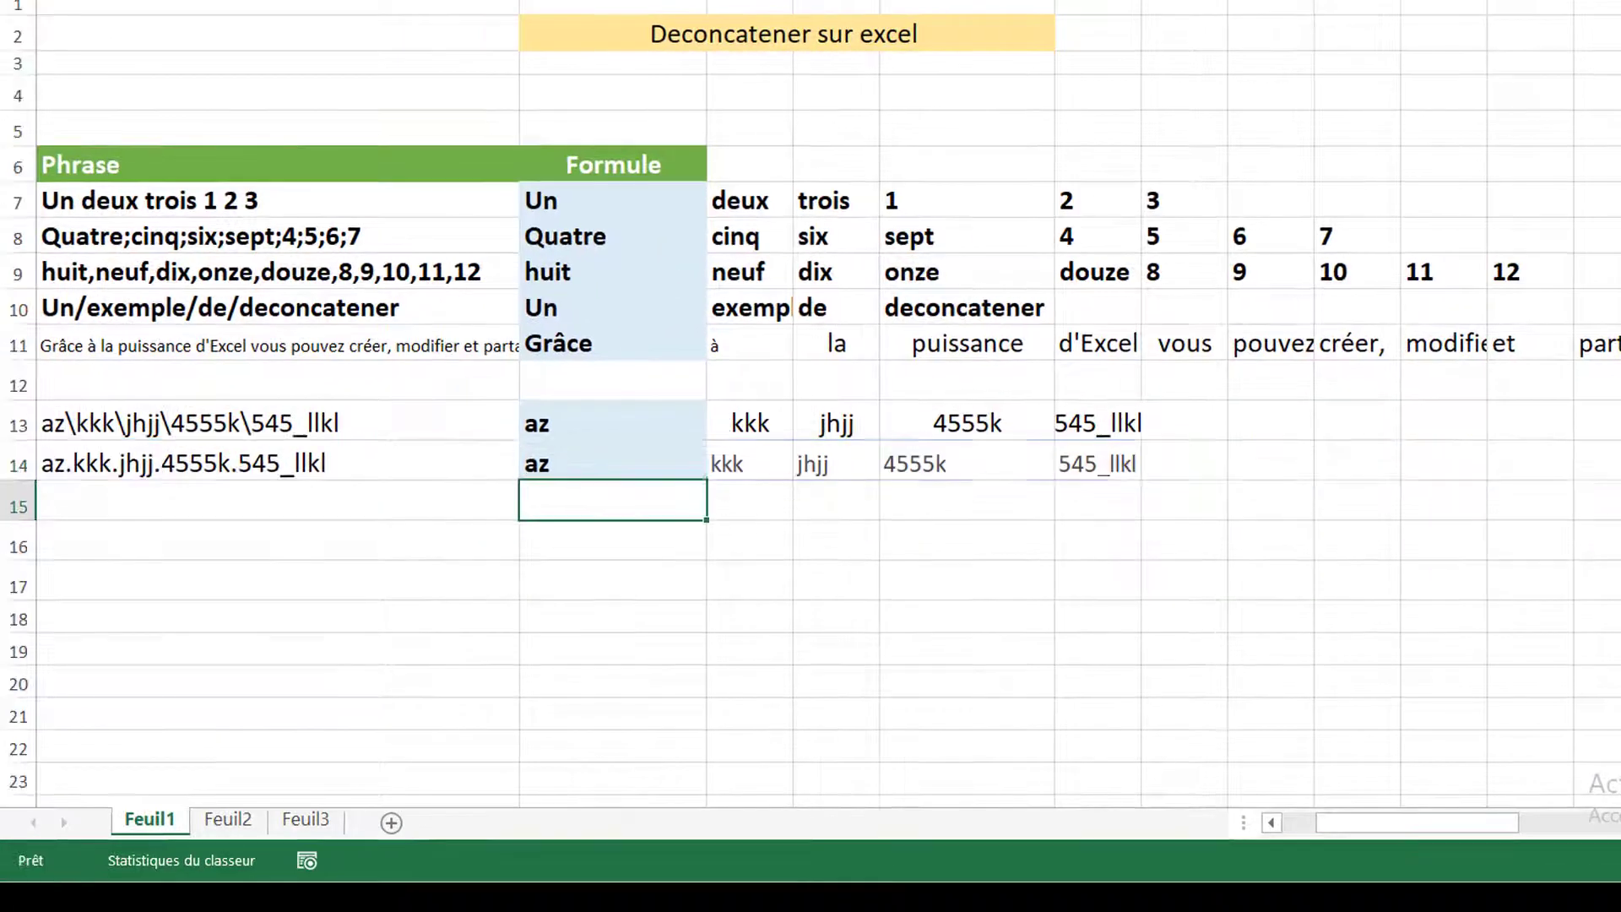
Copy the generic 'separateur' formula text from Feuil2 into C16 on Feuil1
left_click(569, 463)
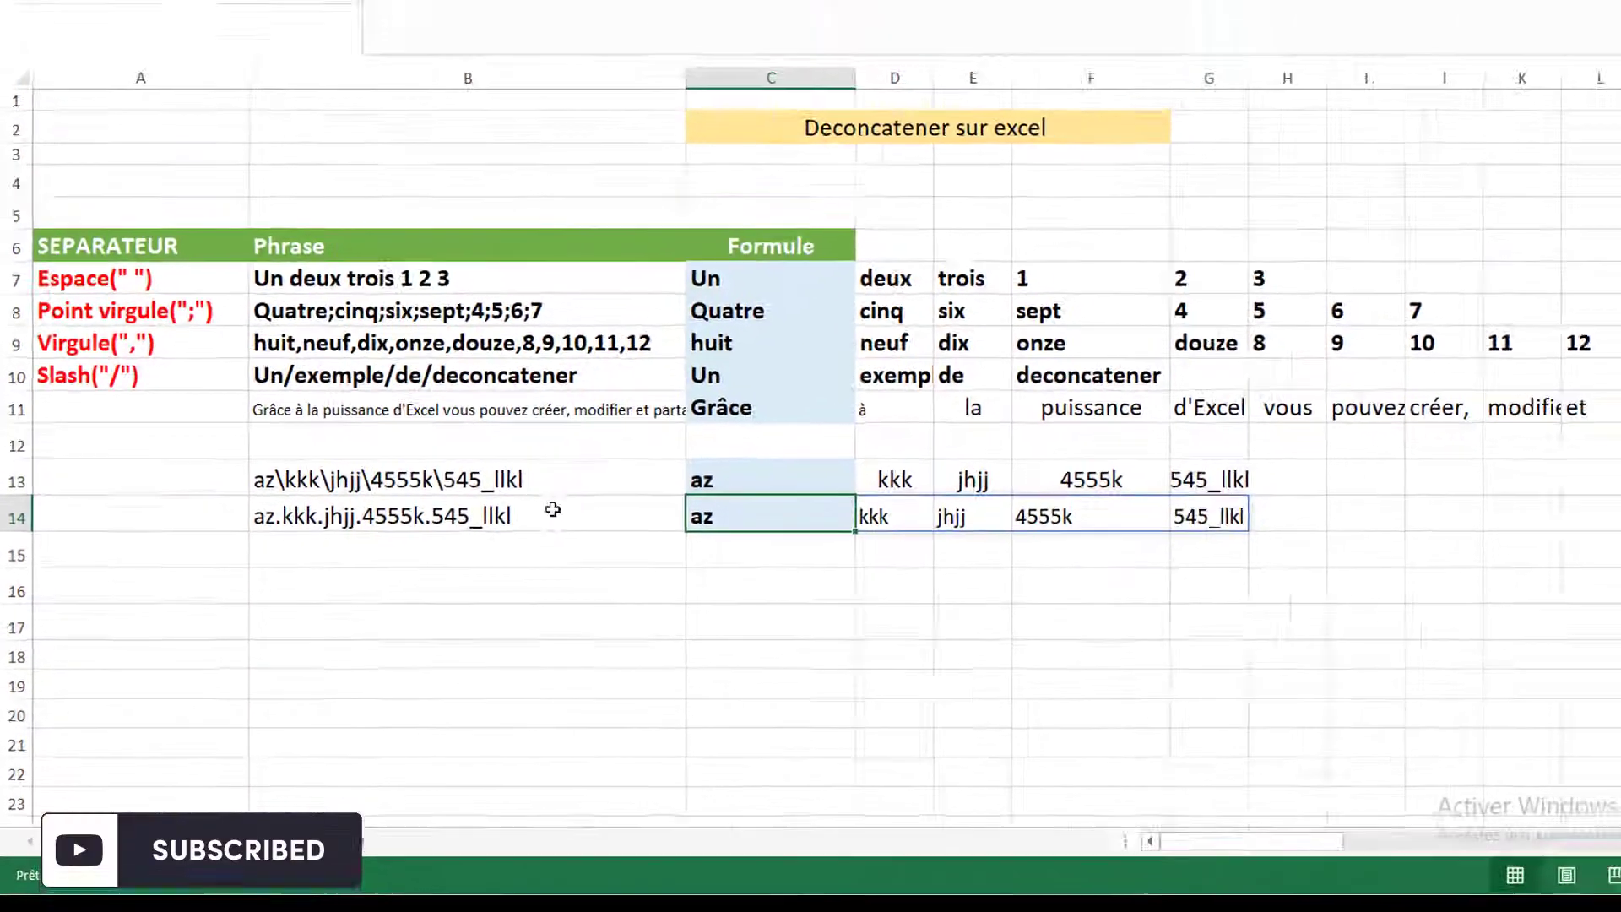
left_click(470, 582)
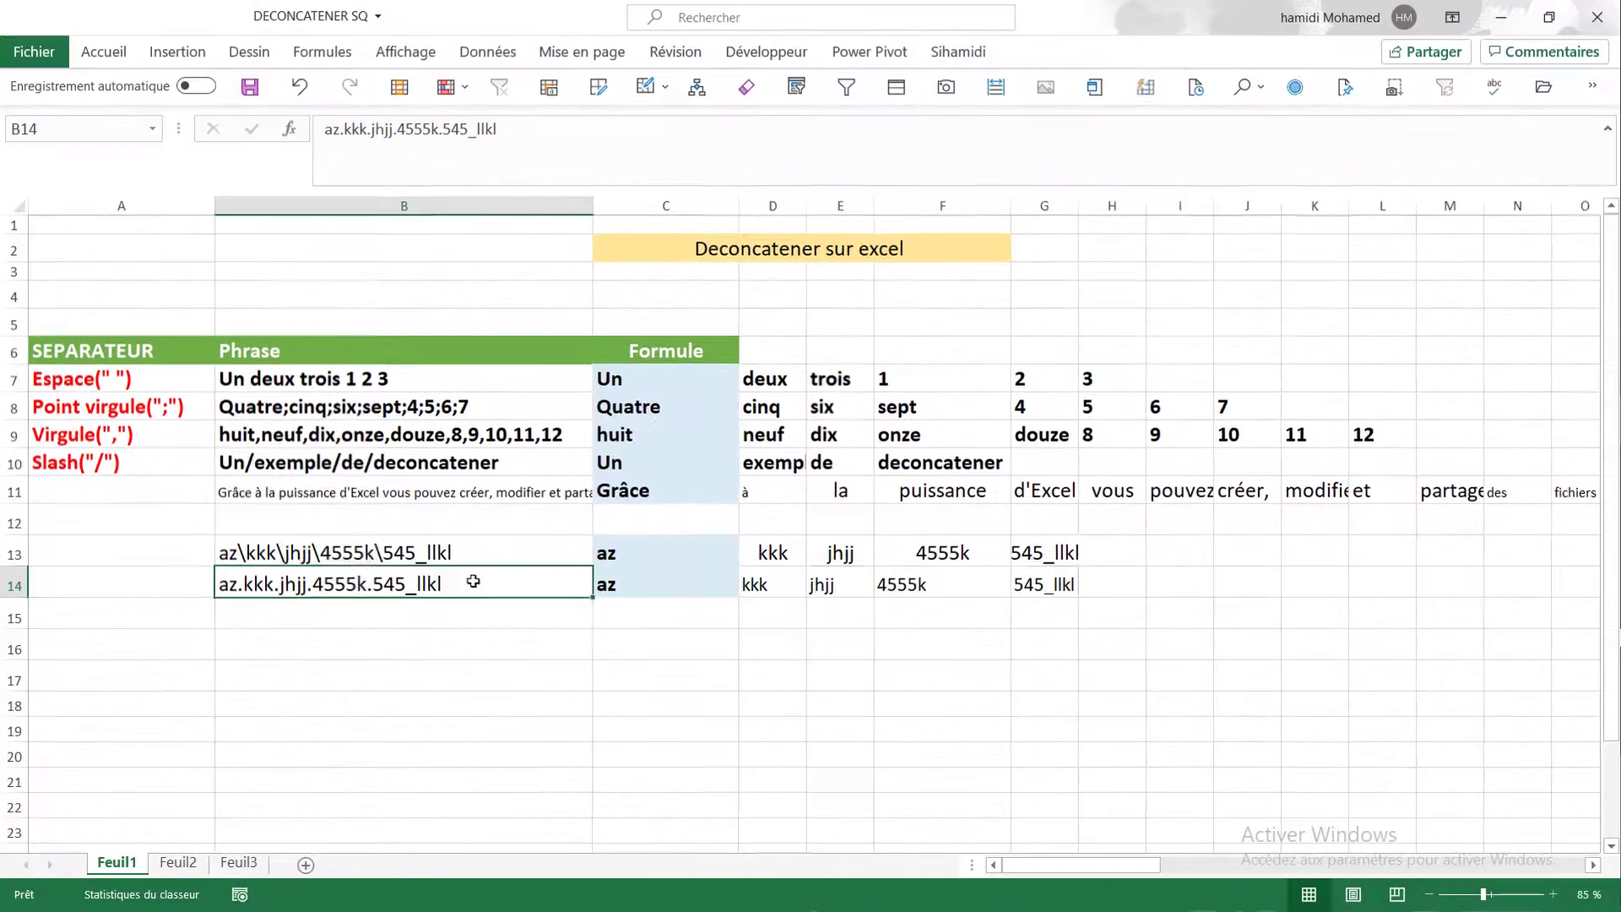
left_click(169, 864)
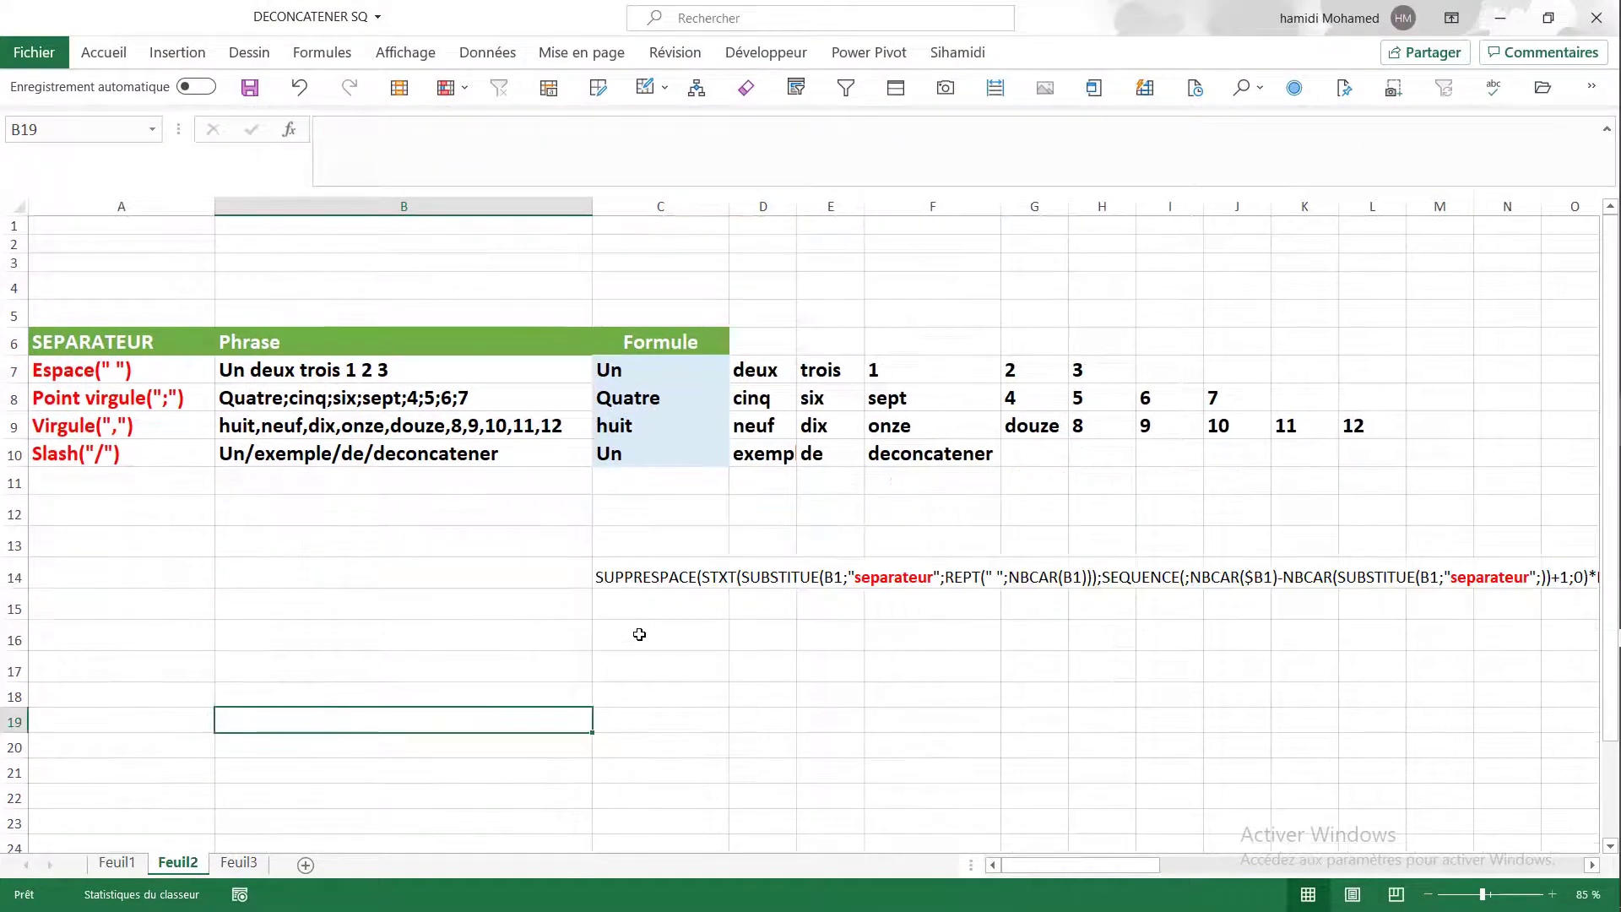
left_click(639, 579)
key("ctrl+c")
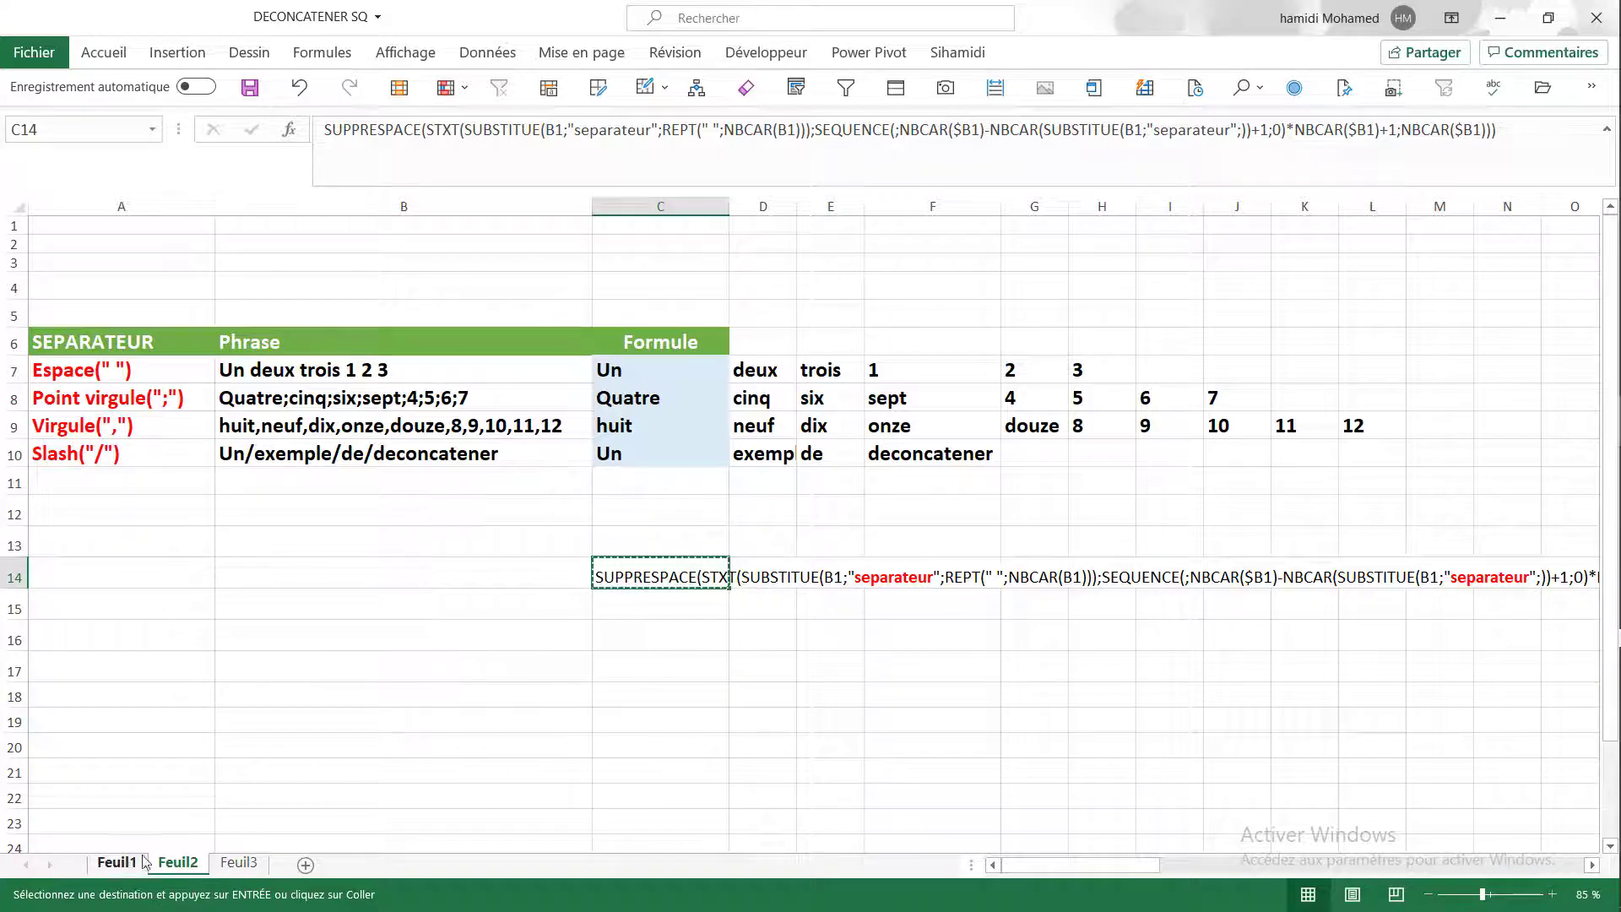
left_click(143, 862)
left_click(642, 643)
key("ctrl+v")
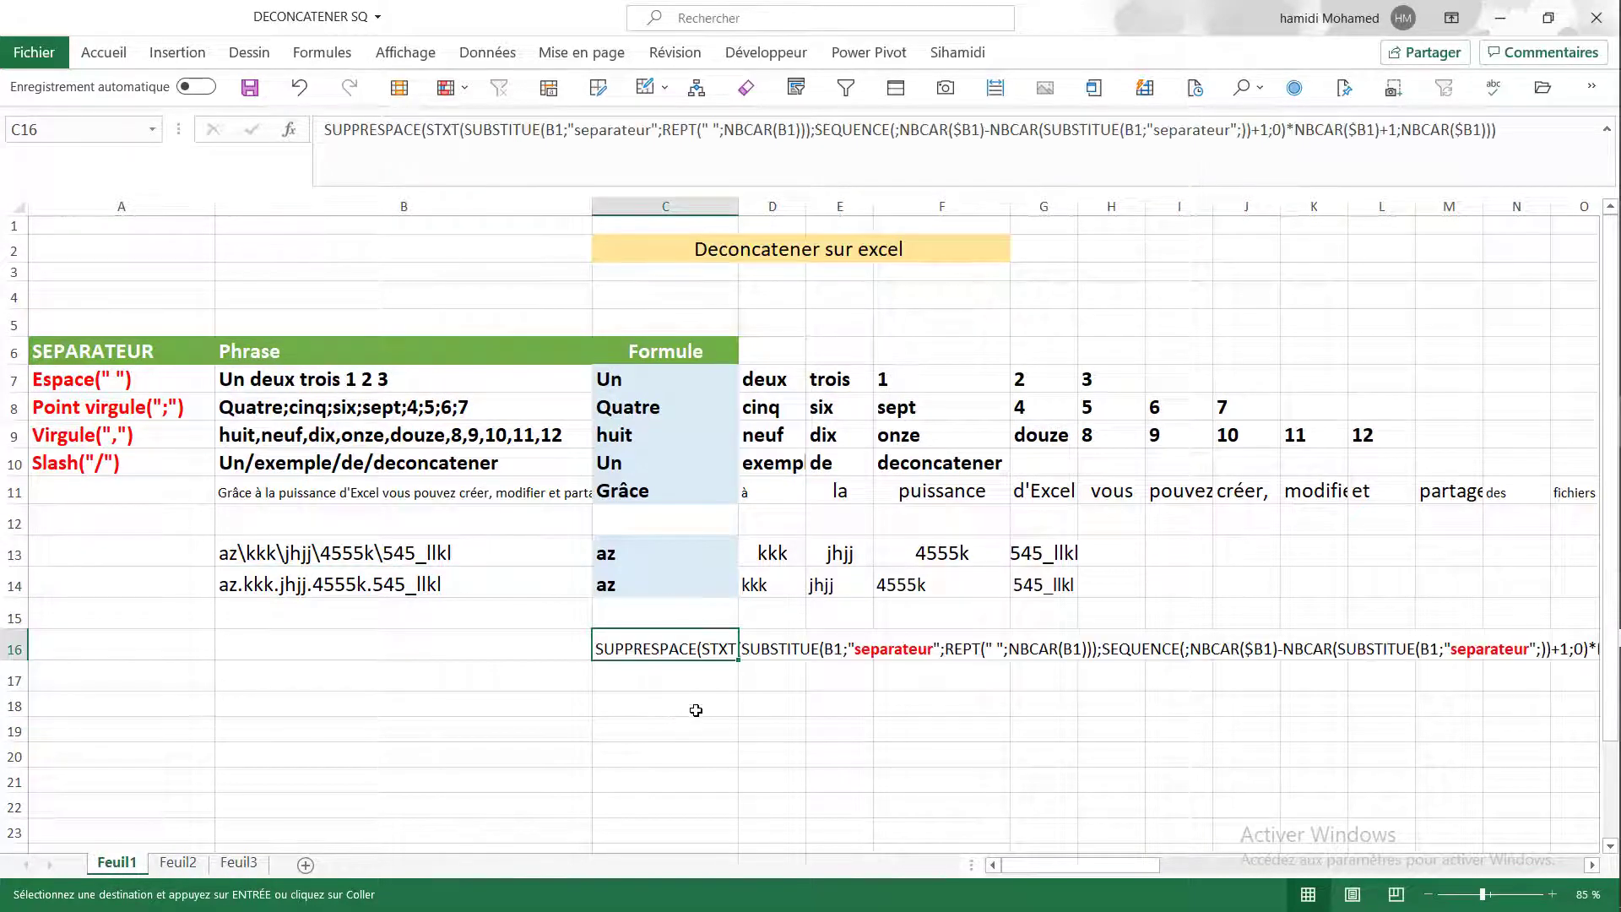
Make the pasted formula text in C16 bold
right_click(669, 652)
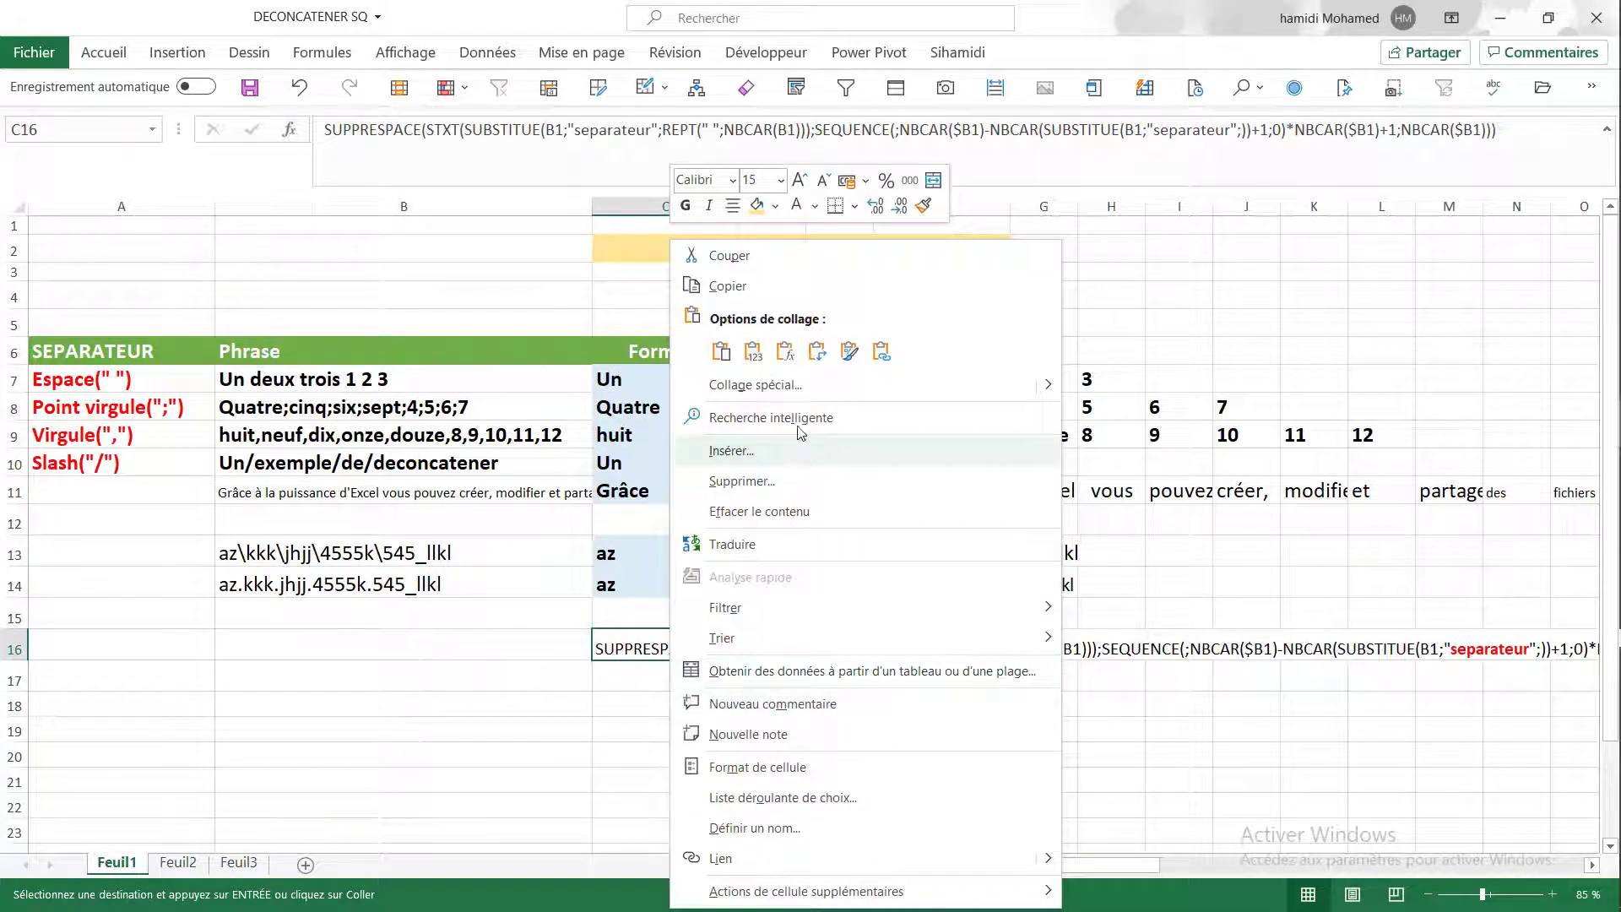
left_click(685, 206)
left_click(738, 703)
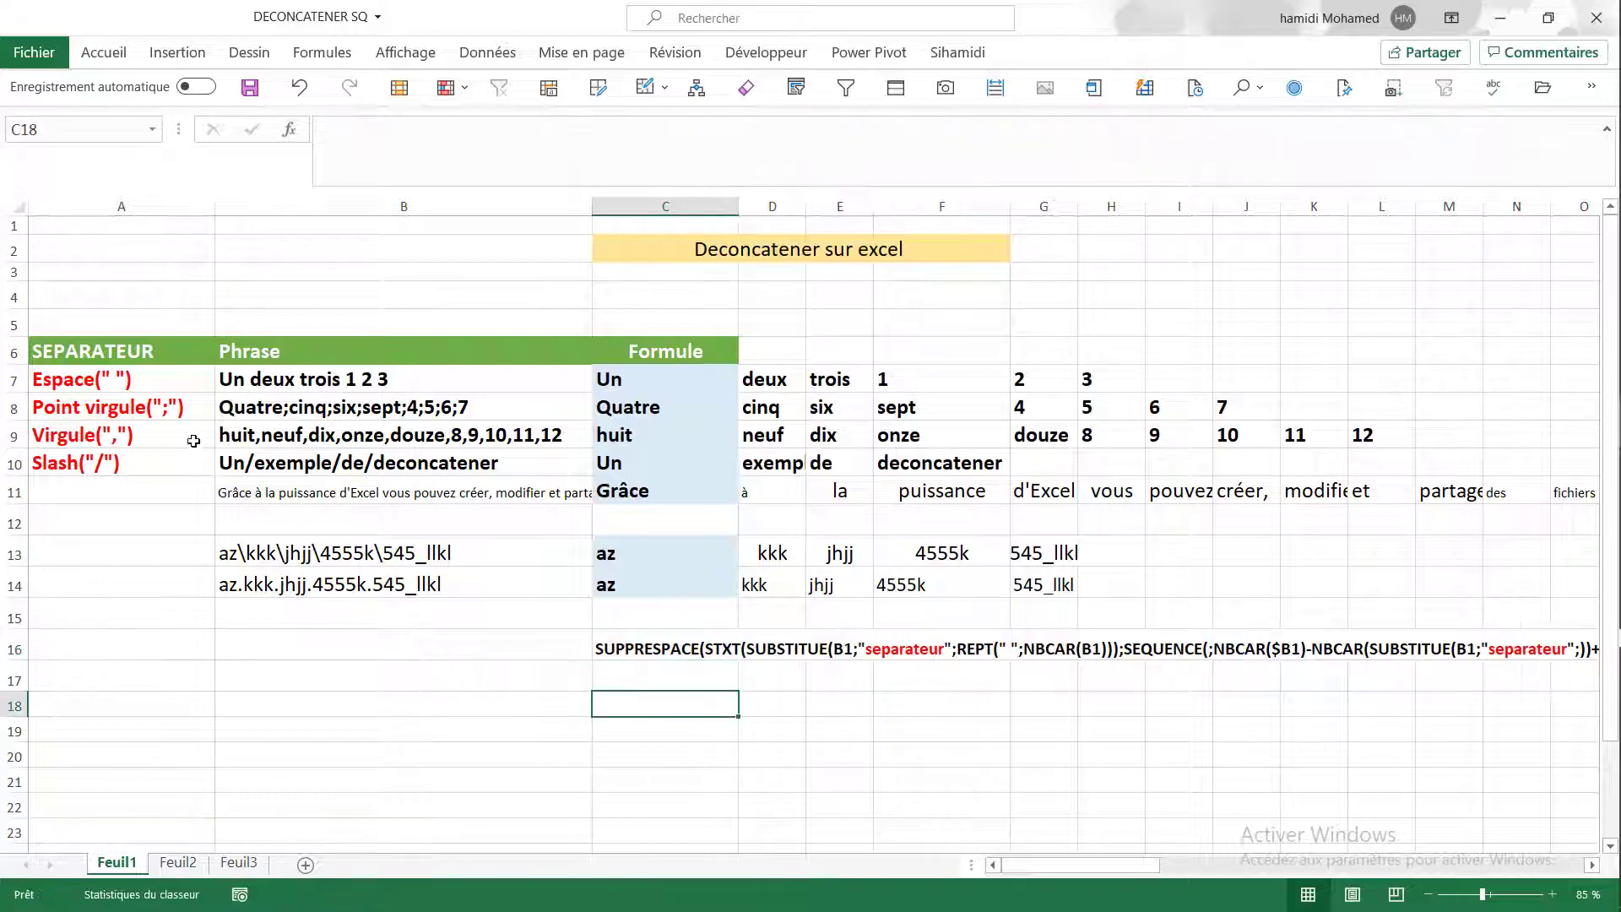
left_click(883, 652)
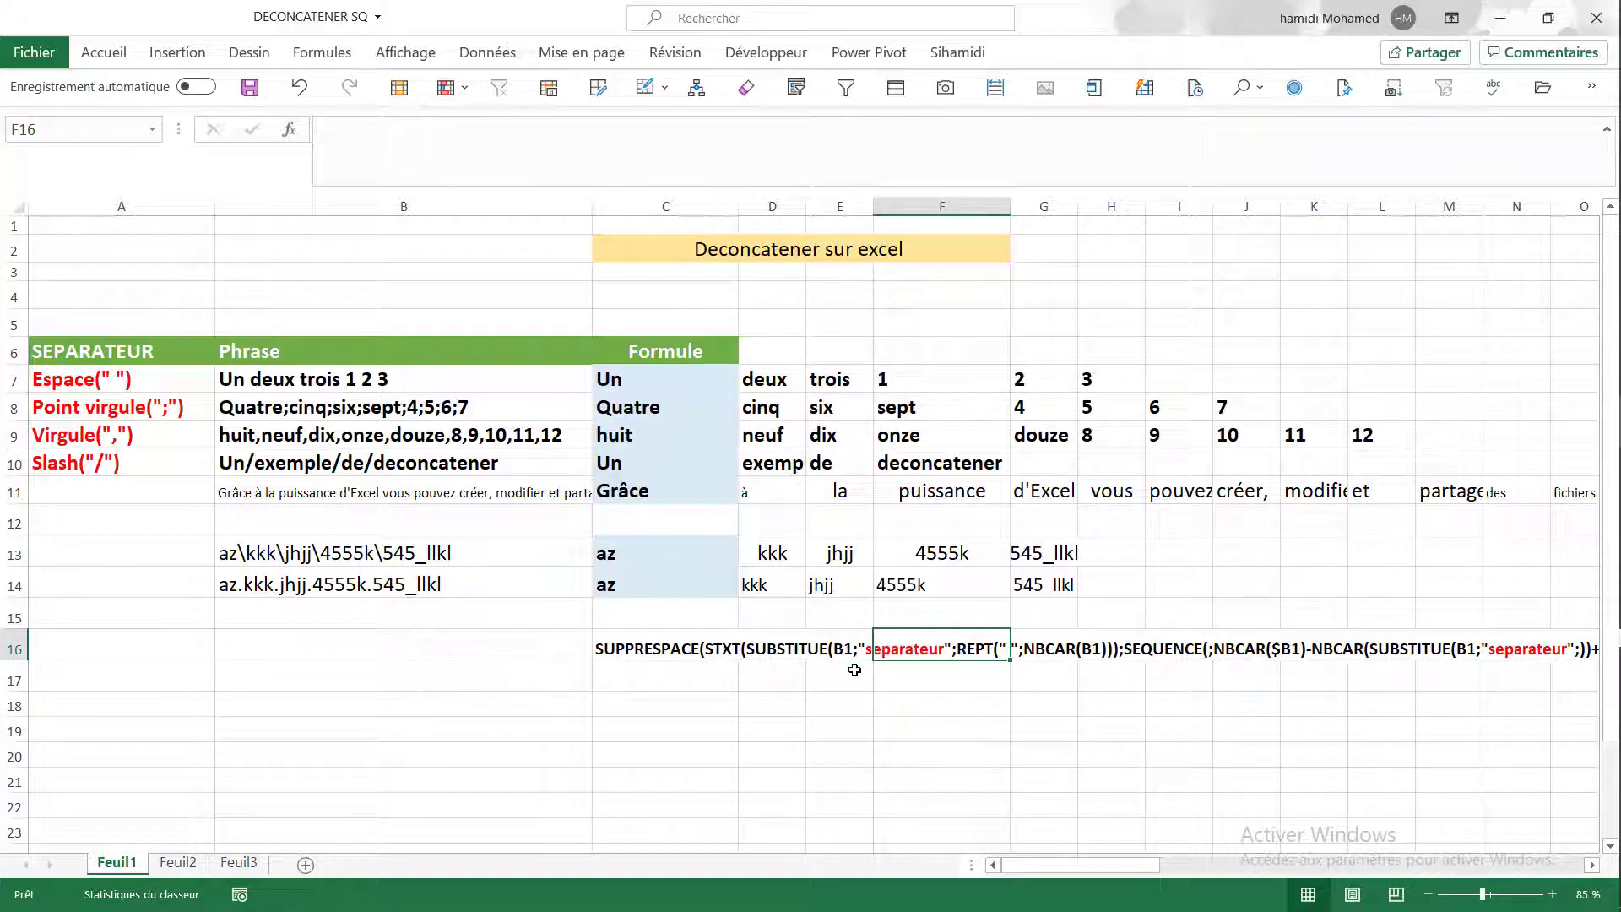
left_click(802, 706)
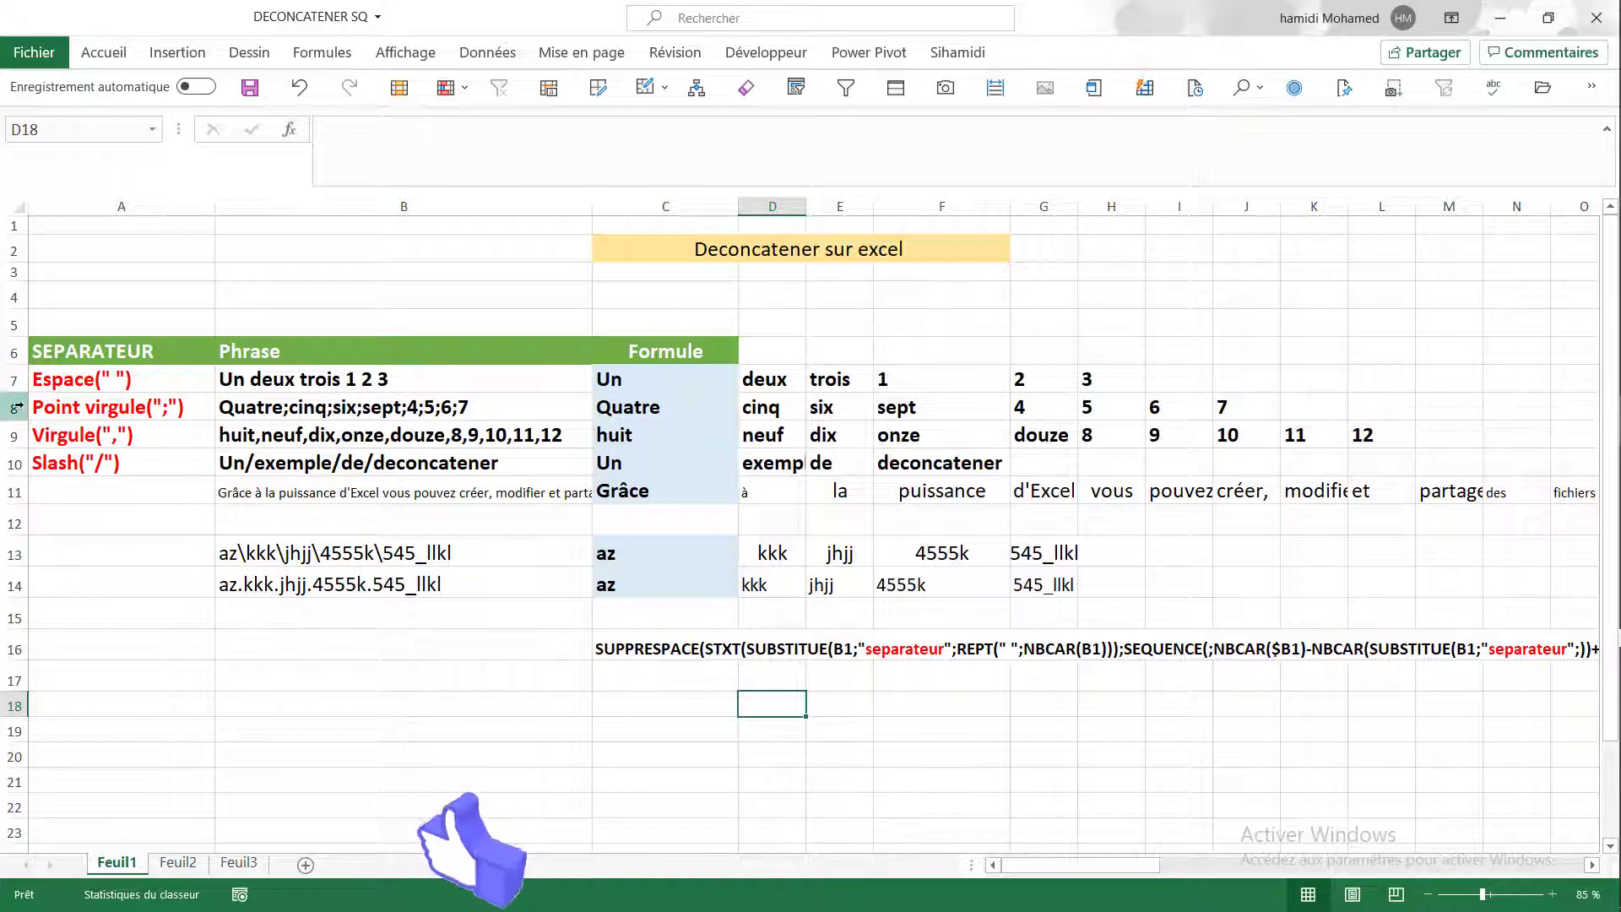
Append RRFG 99665 YHJY5 to the space-separated phrase in B7
left_click(134, 385)
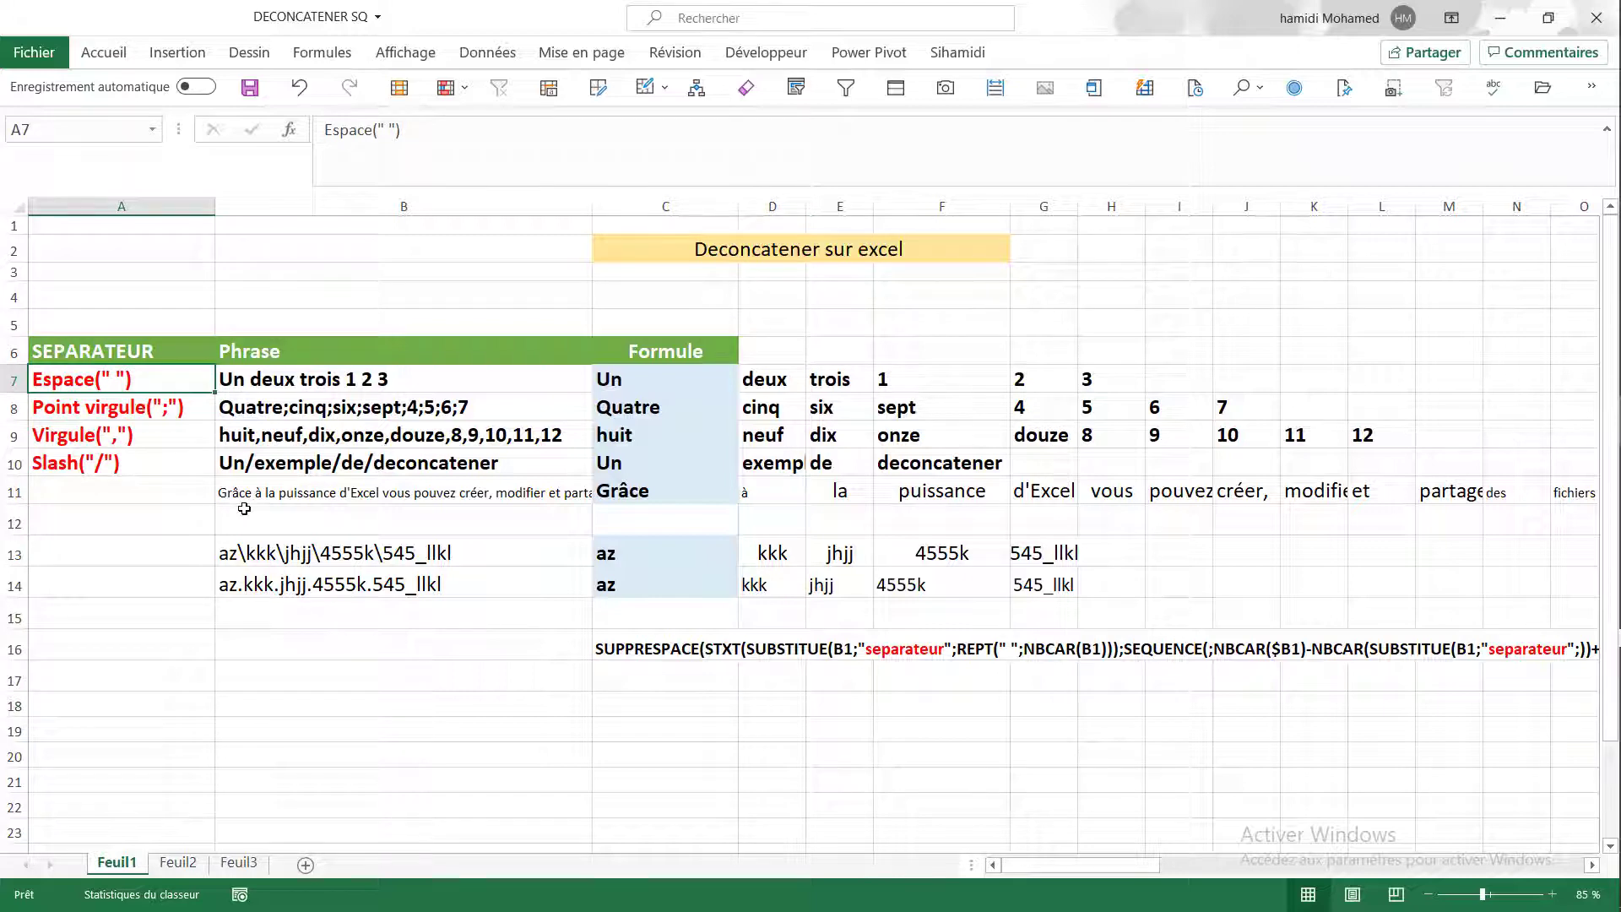
double_click(447, 378)
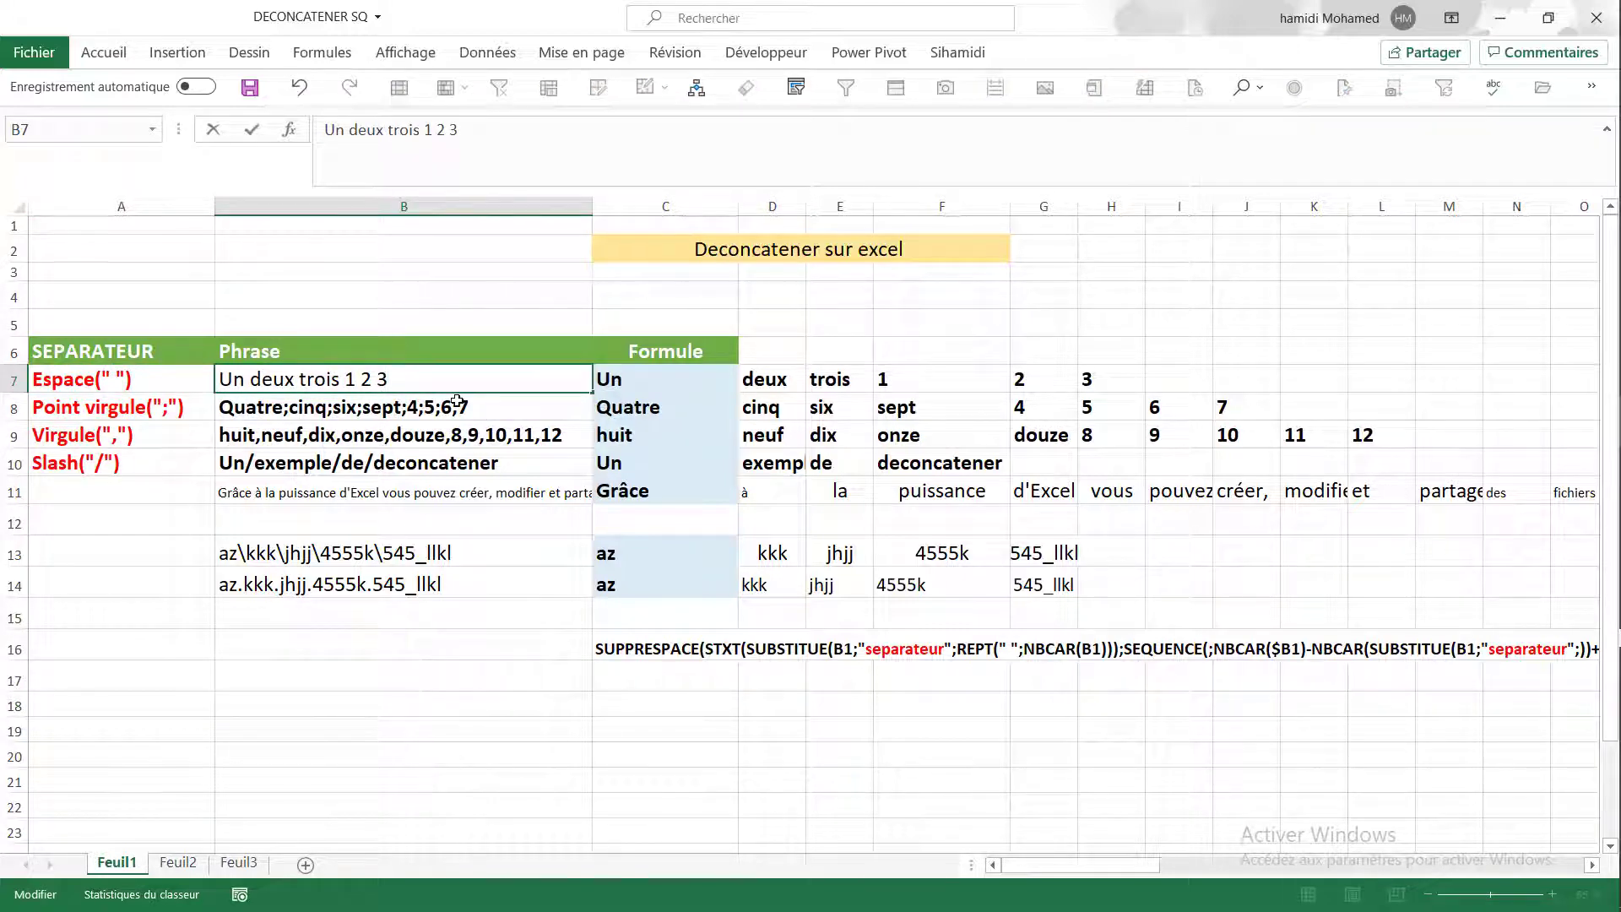
type("RRFG 99665")
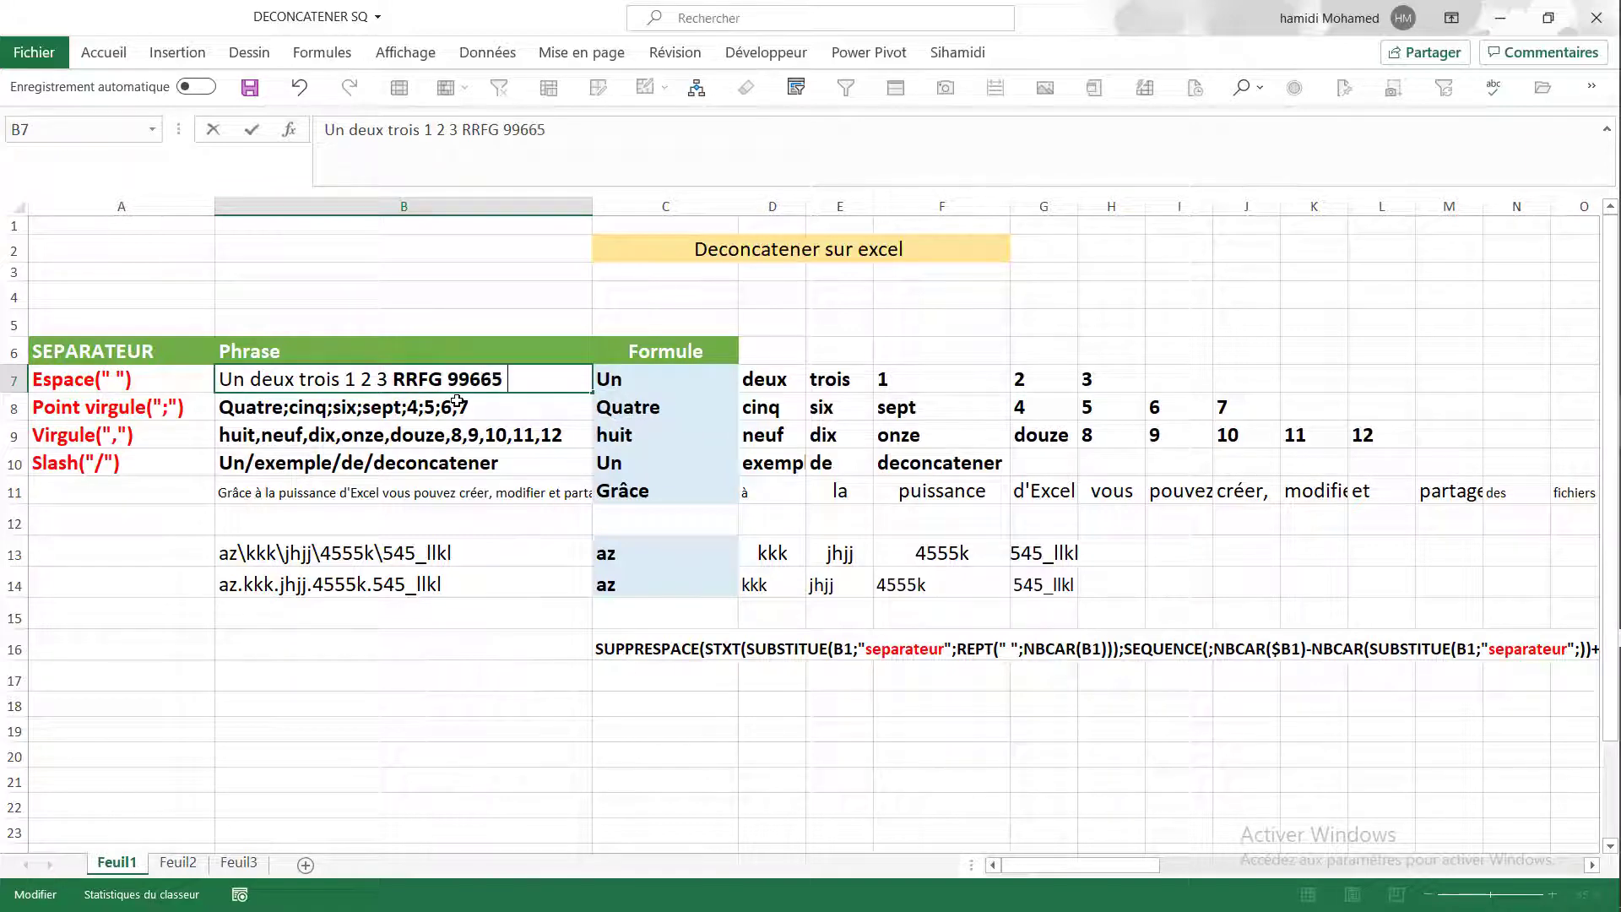
key("Return")
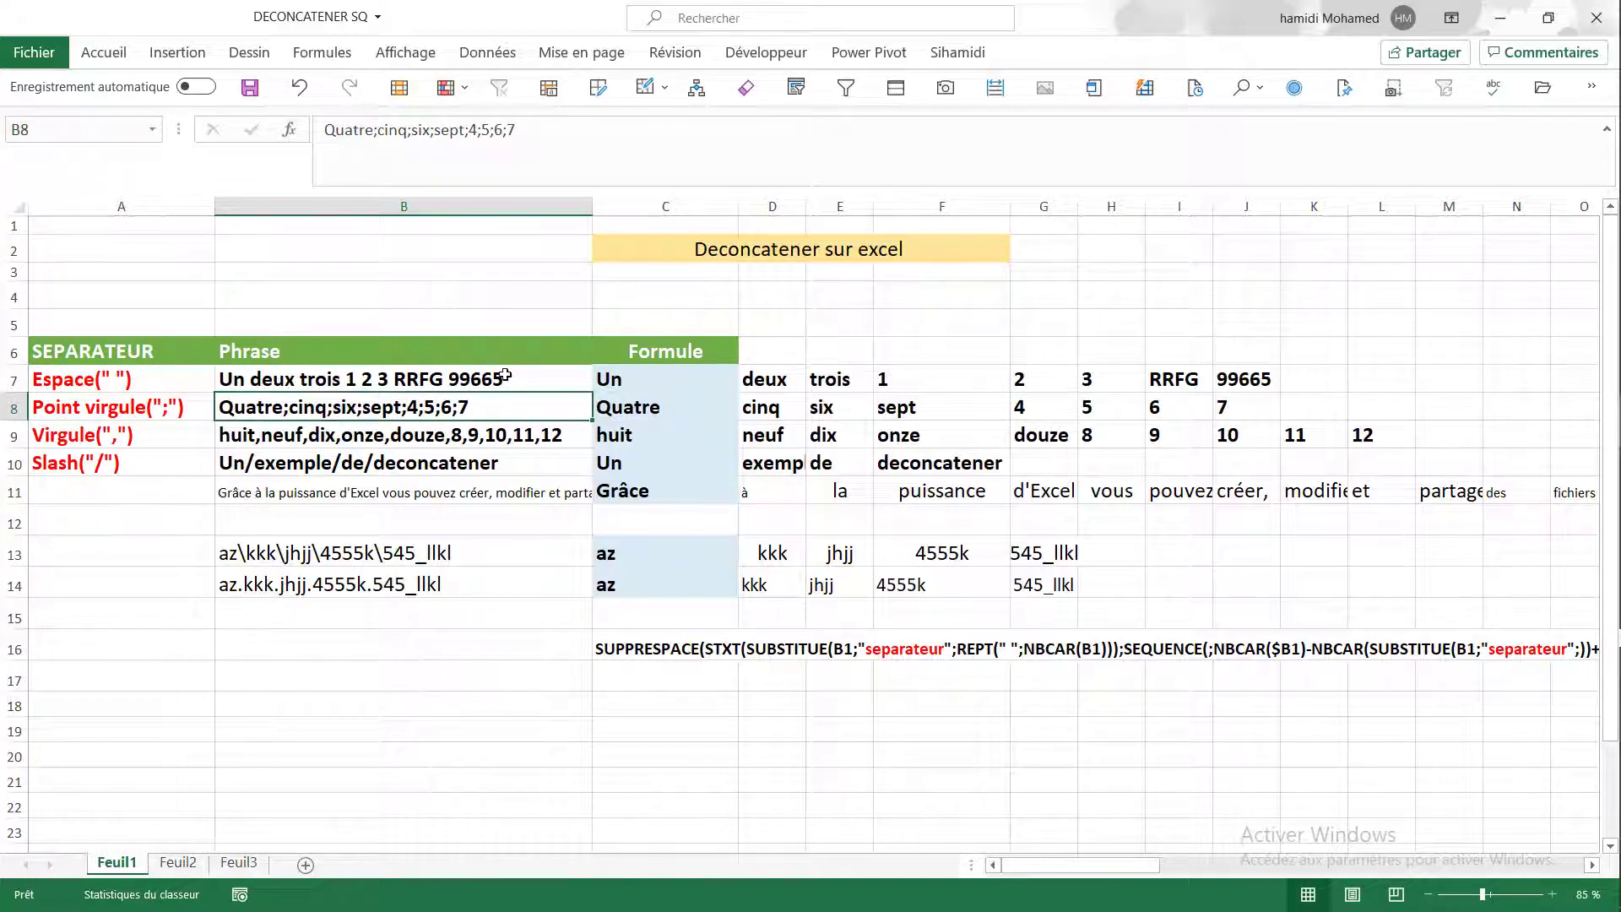
double_click(555, 387)
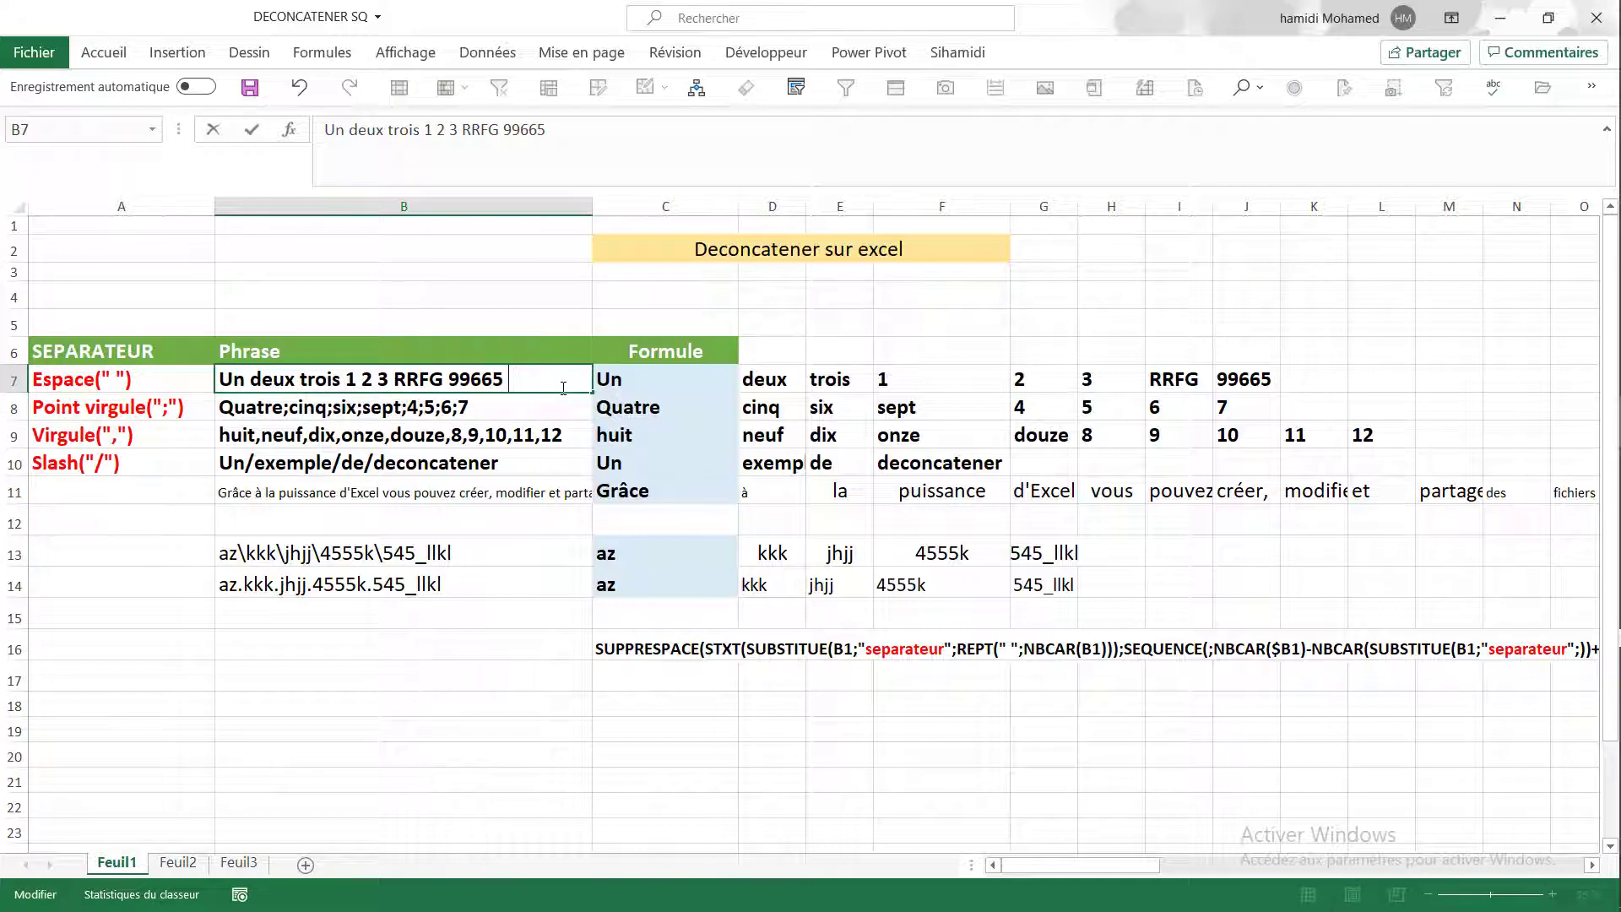
type("YHJY5")
key("Return")
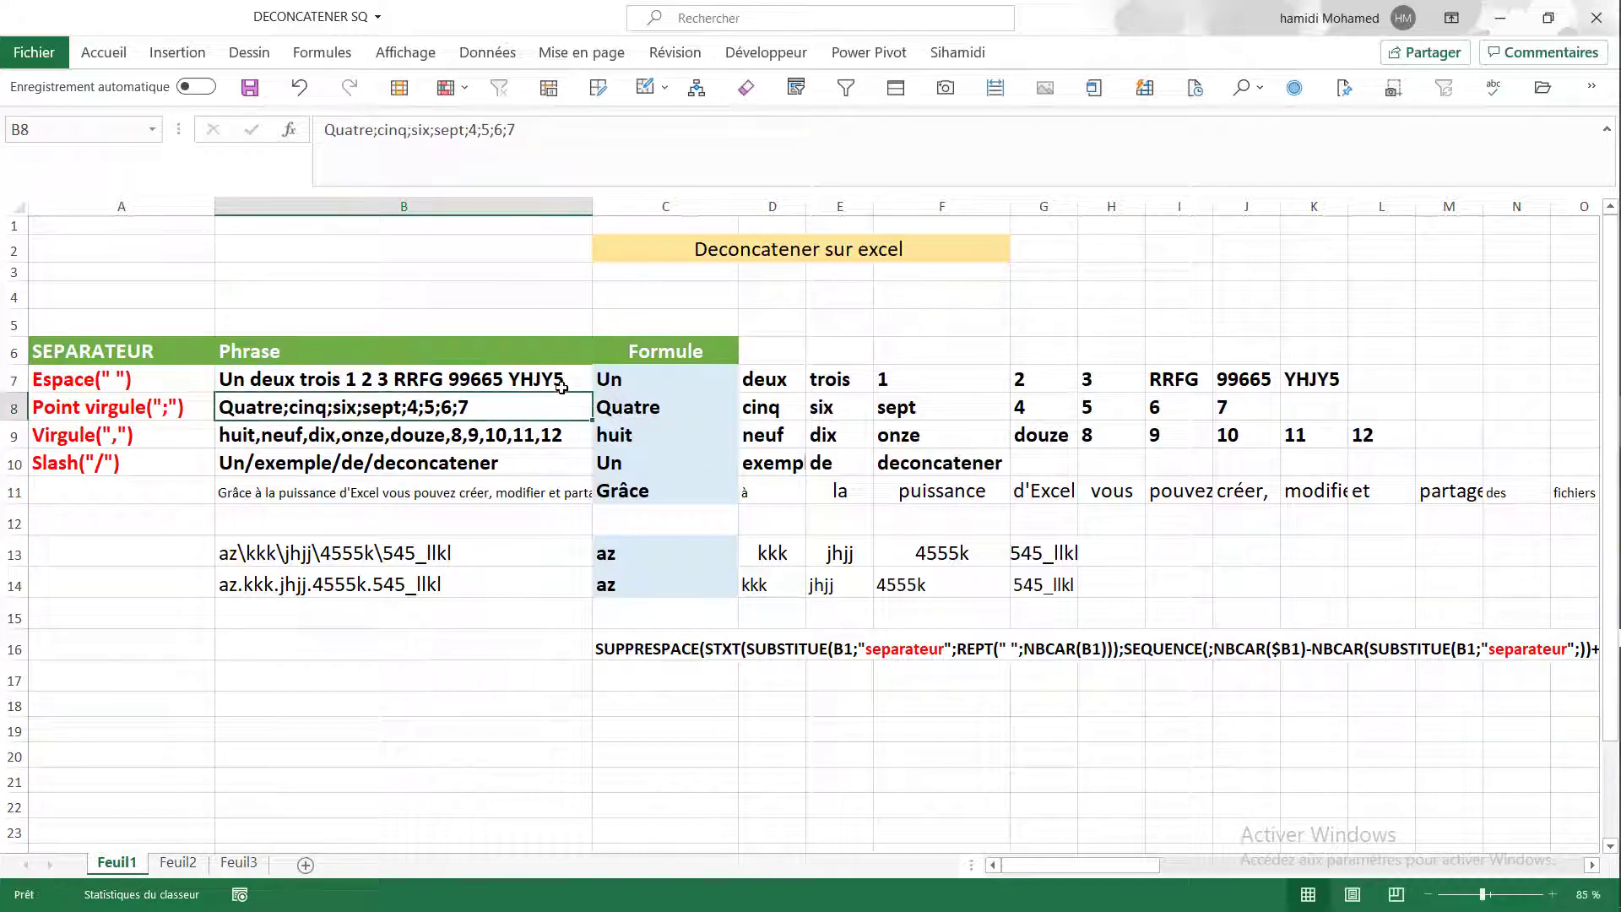
Append ;4112;jkkjk;44 to the semicolon-separated text in B8
double_click(503, 408)
type(";")
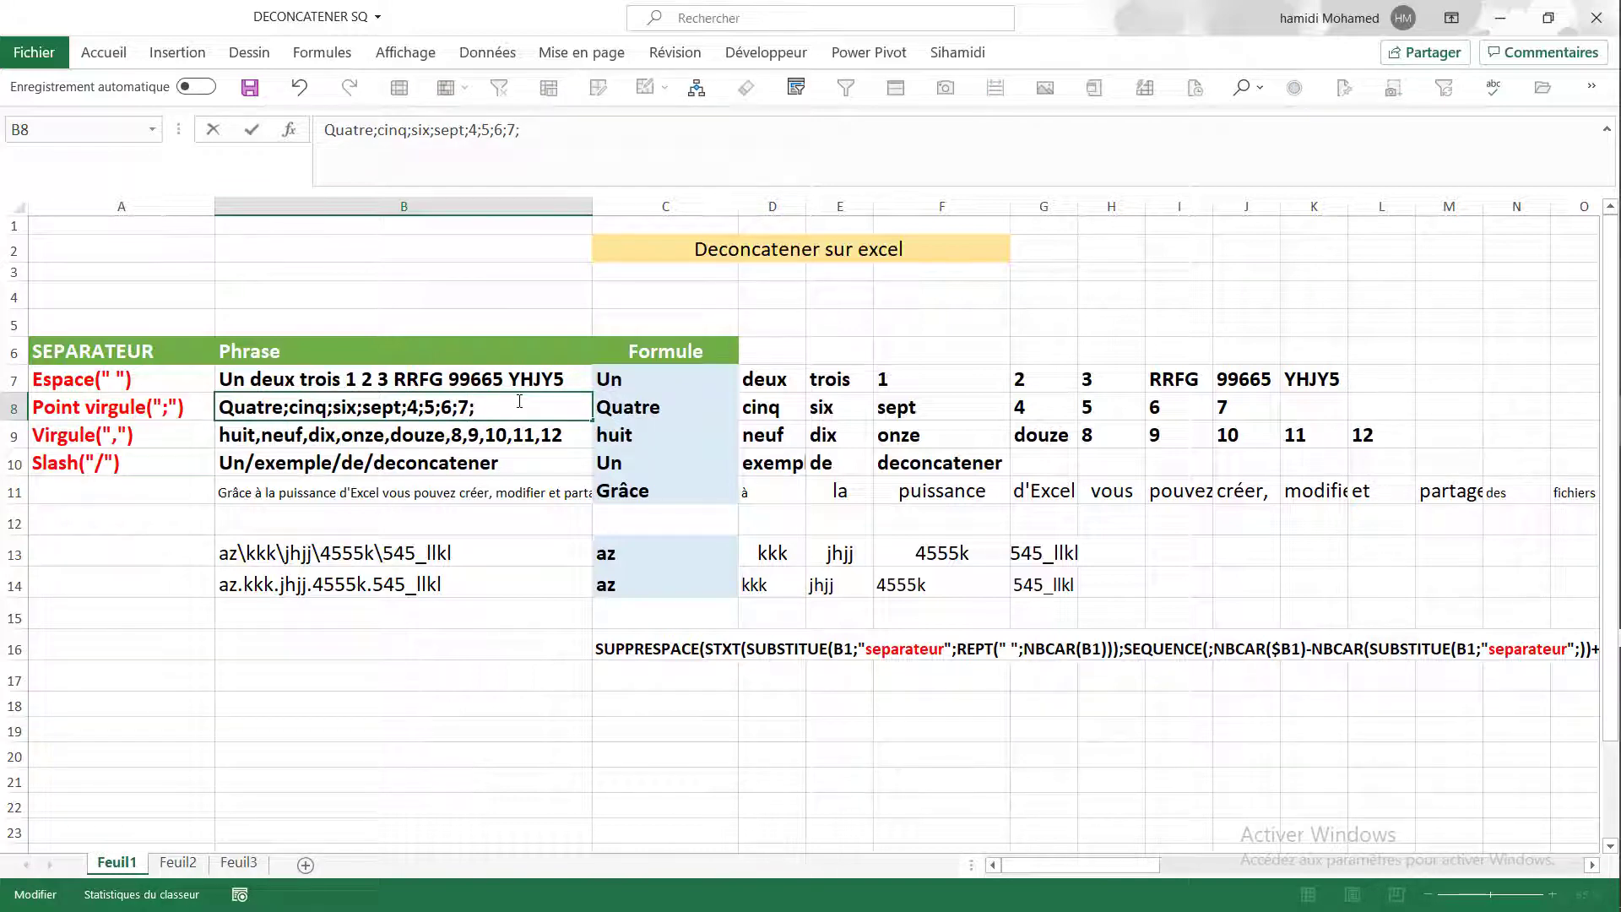
type("4112;jkk")
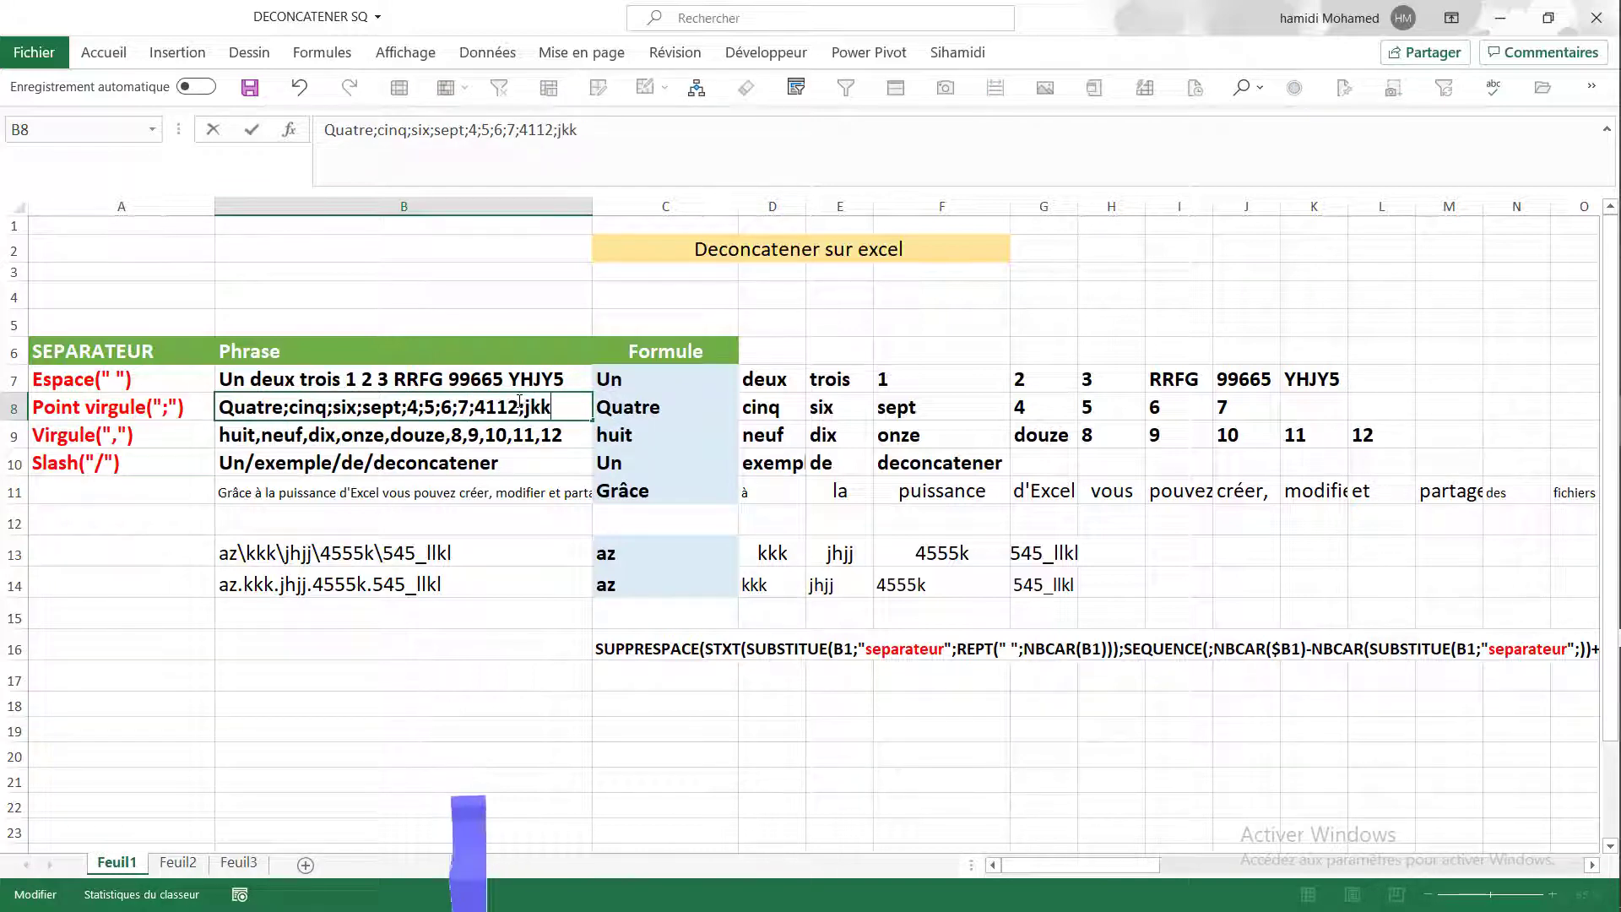
type("jk;44")
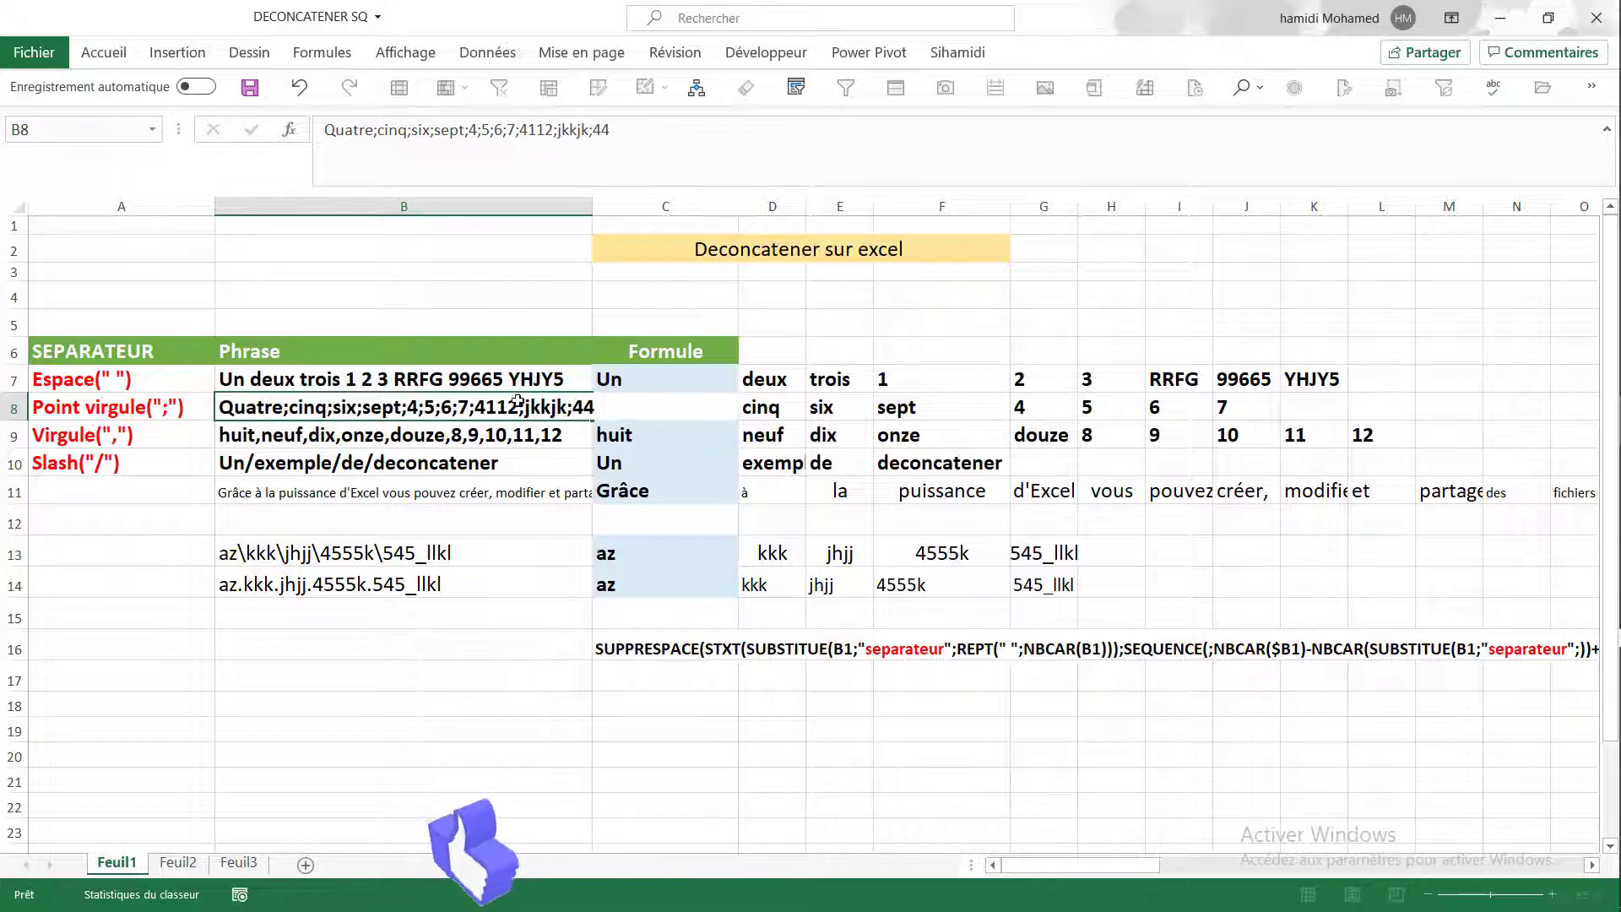
key("Return")
Append ,555i,kkk,kk to the comma-separated text in B9
key("F2")
type(";")
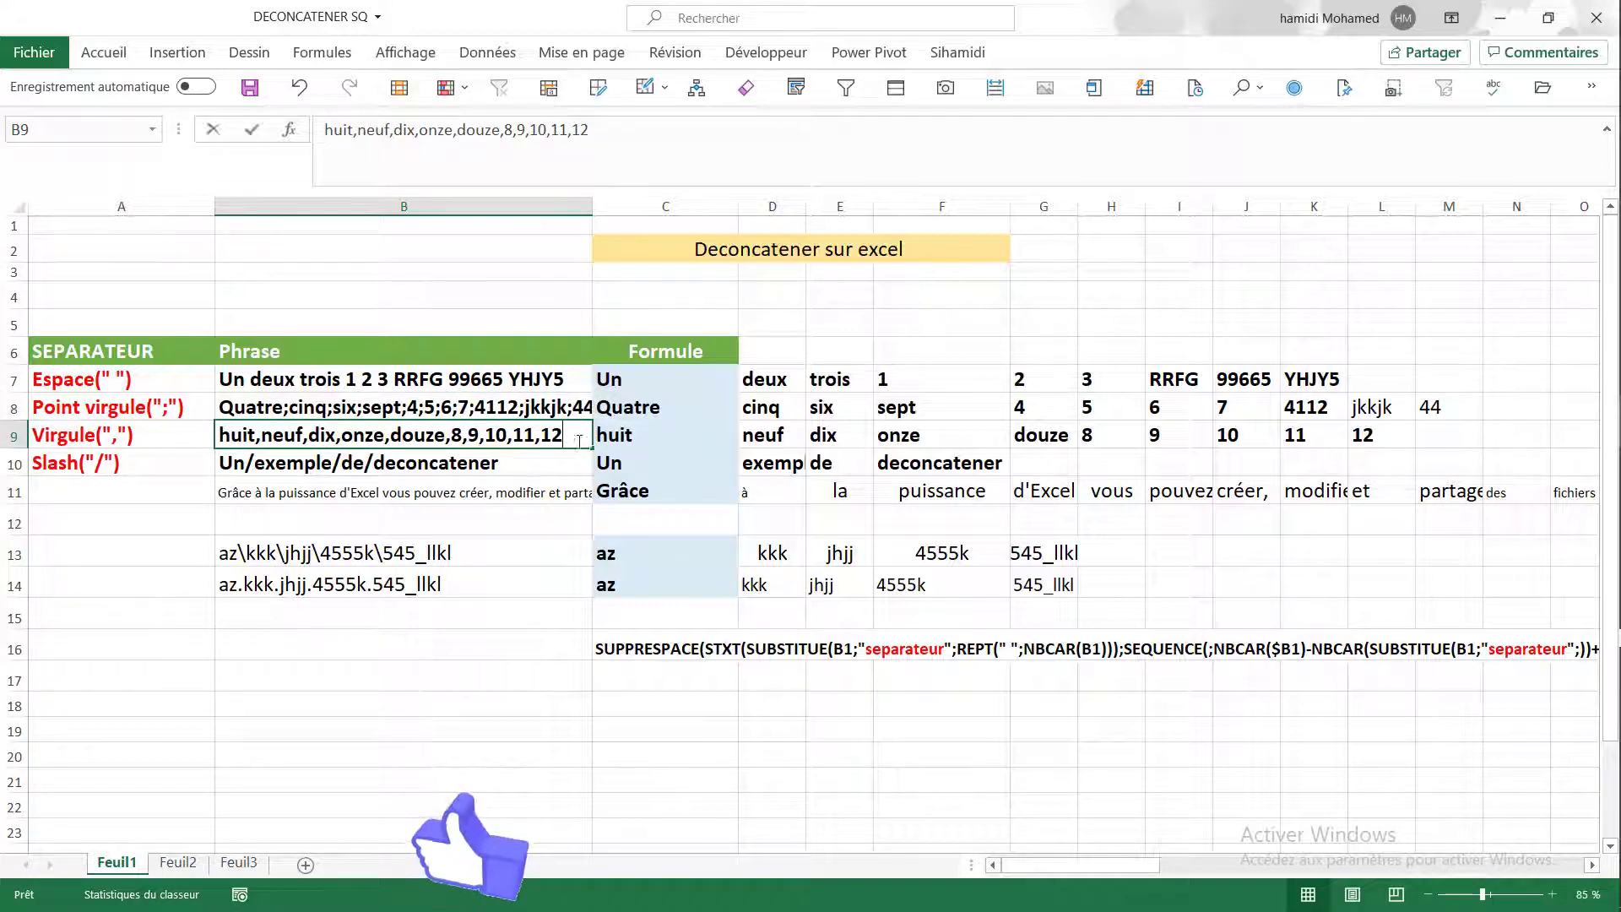
type(",")
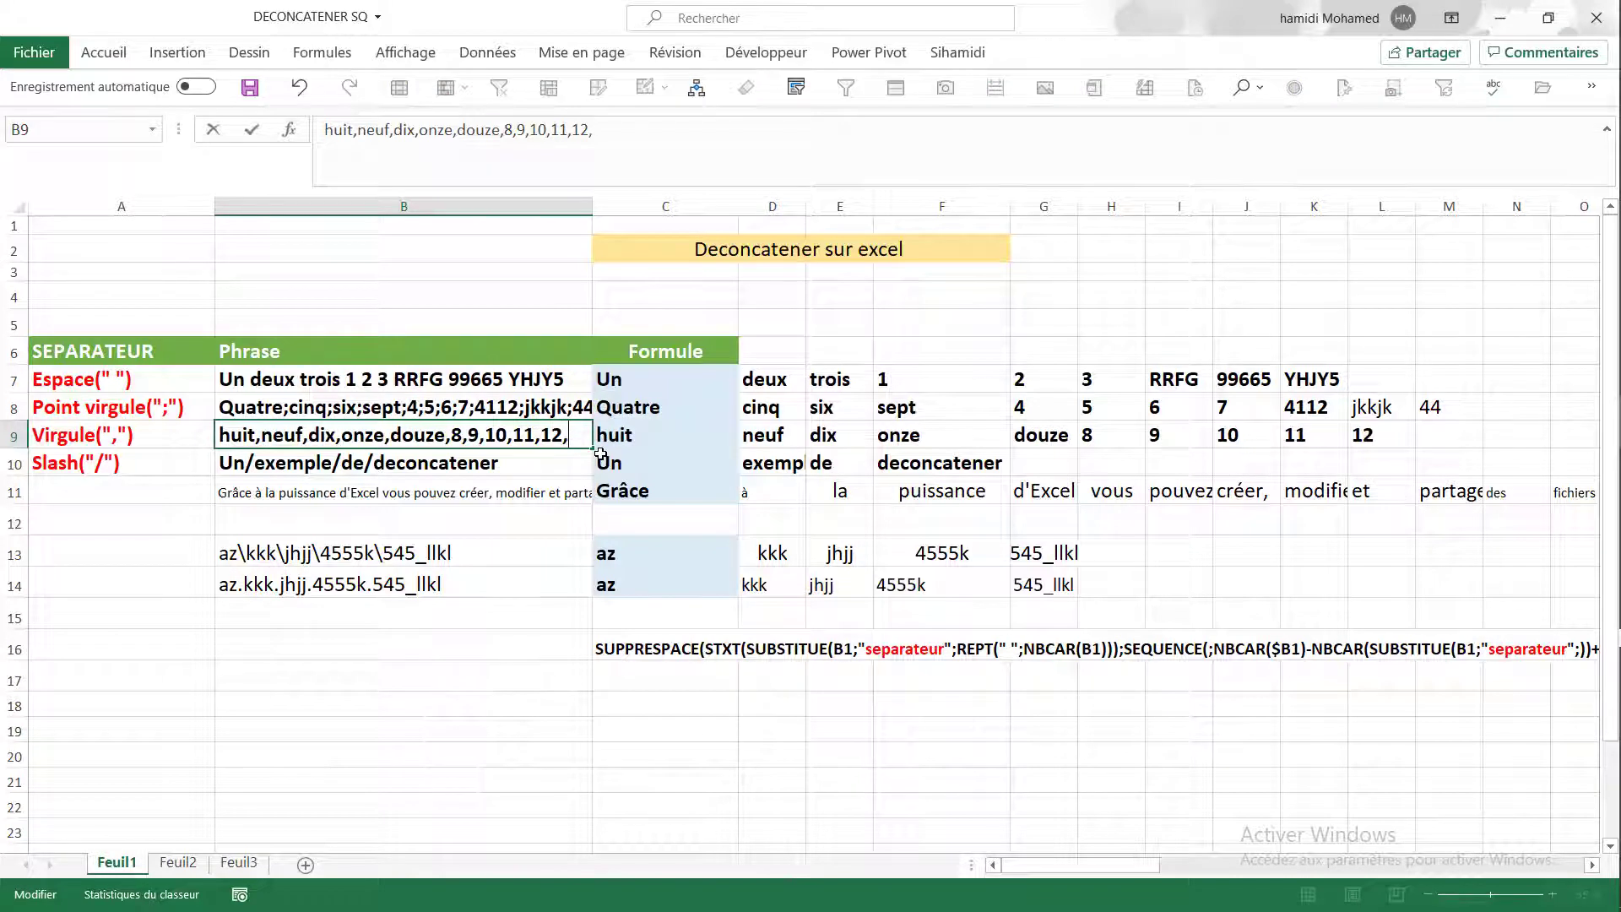
type("555i,")
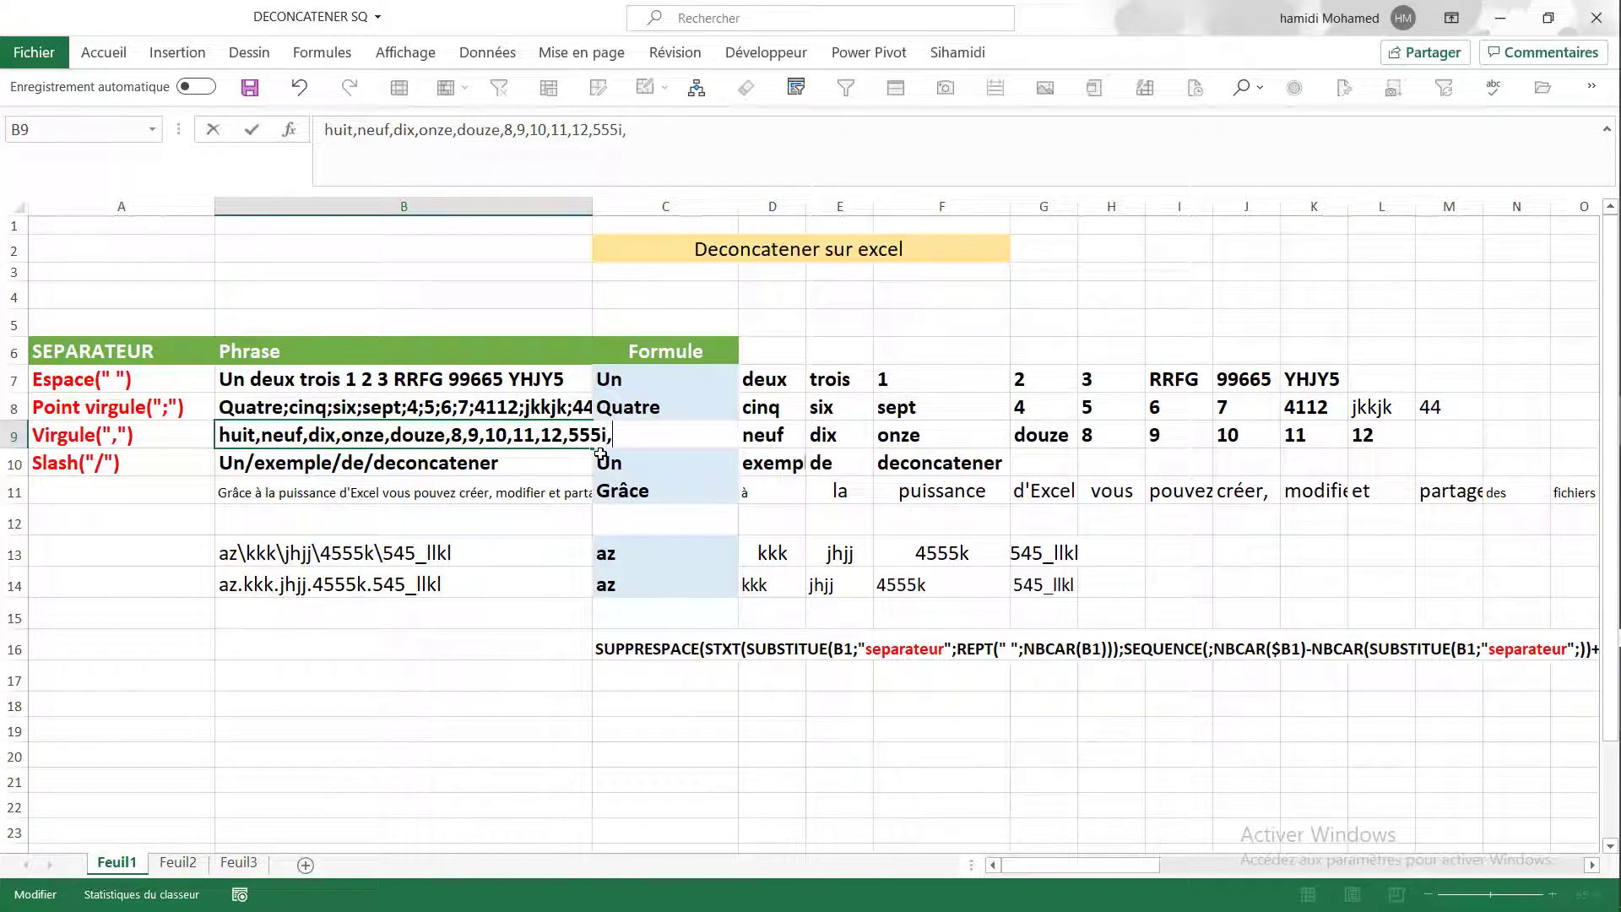
type("kkk,kk,")
type("kk")
key("Return")
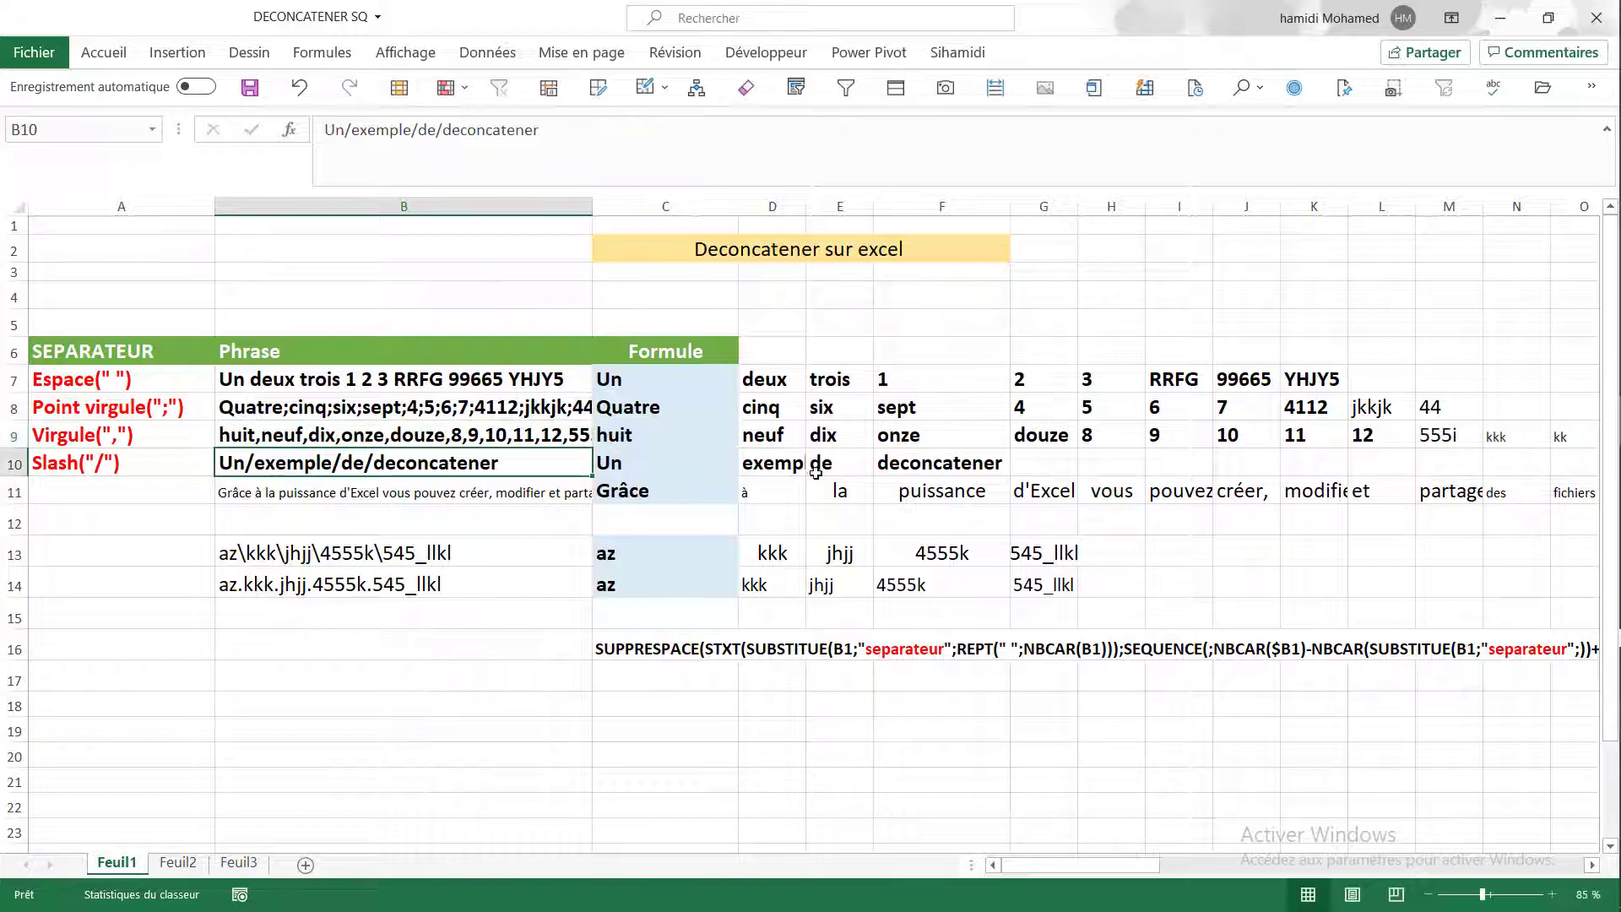
Append /yiy/yi to the slash-separated text in B10
double_click(523, 470)
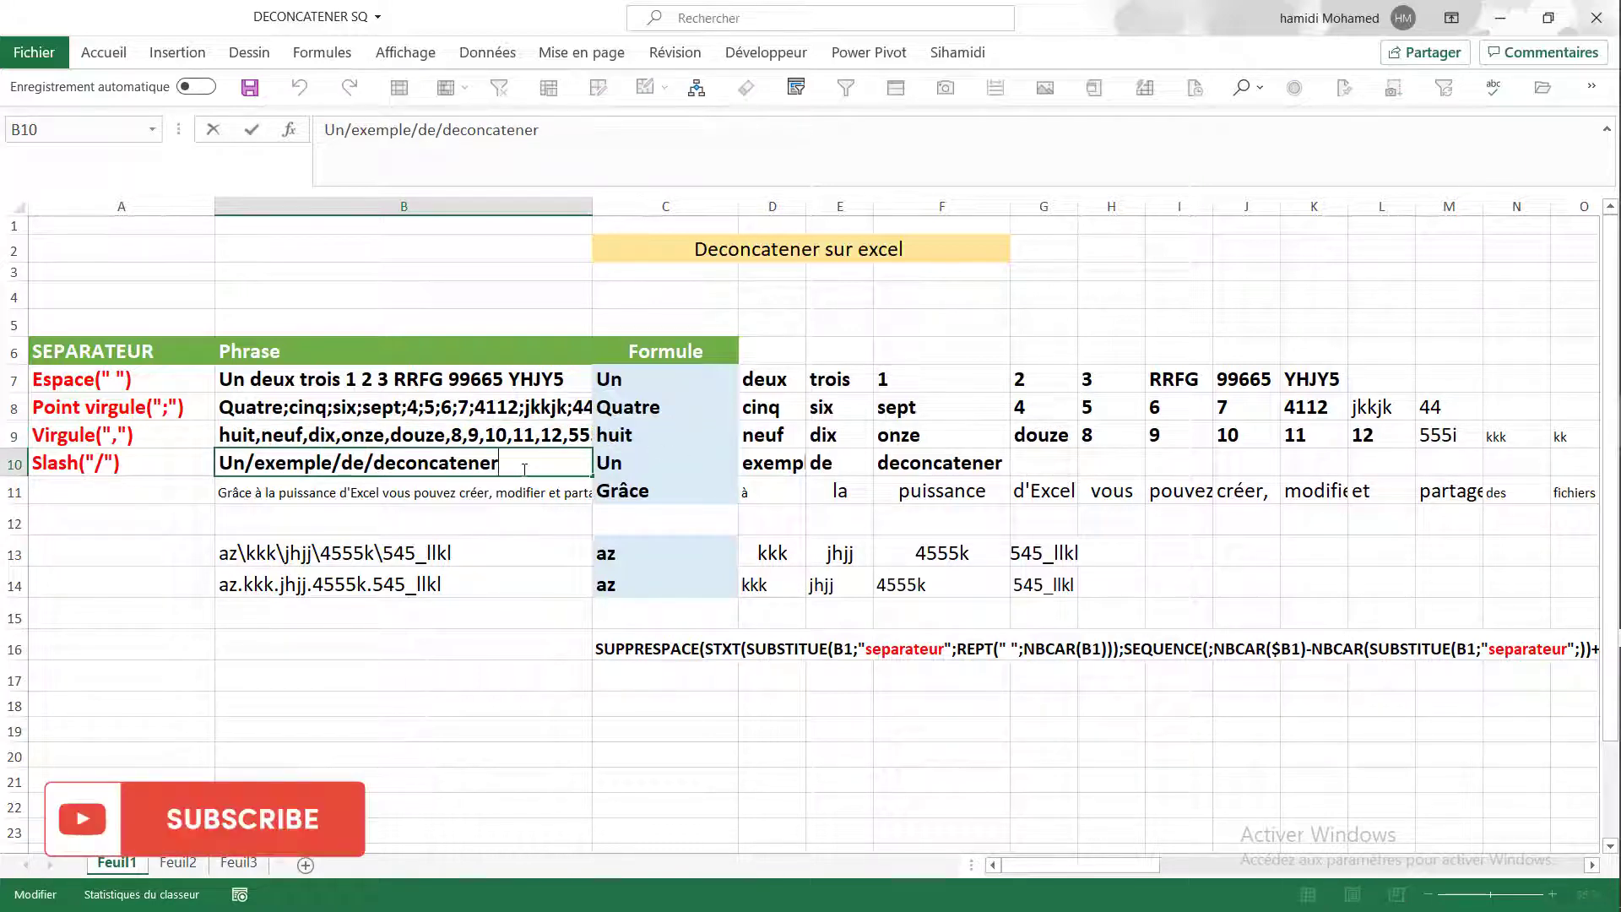
type("/yiy/yi")
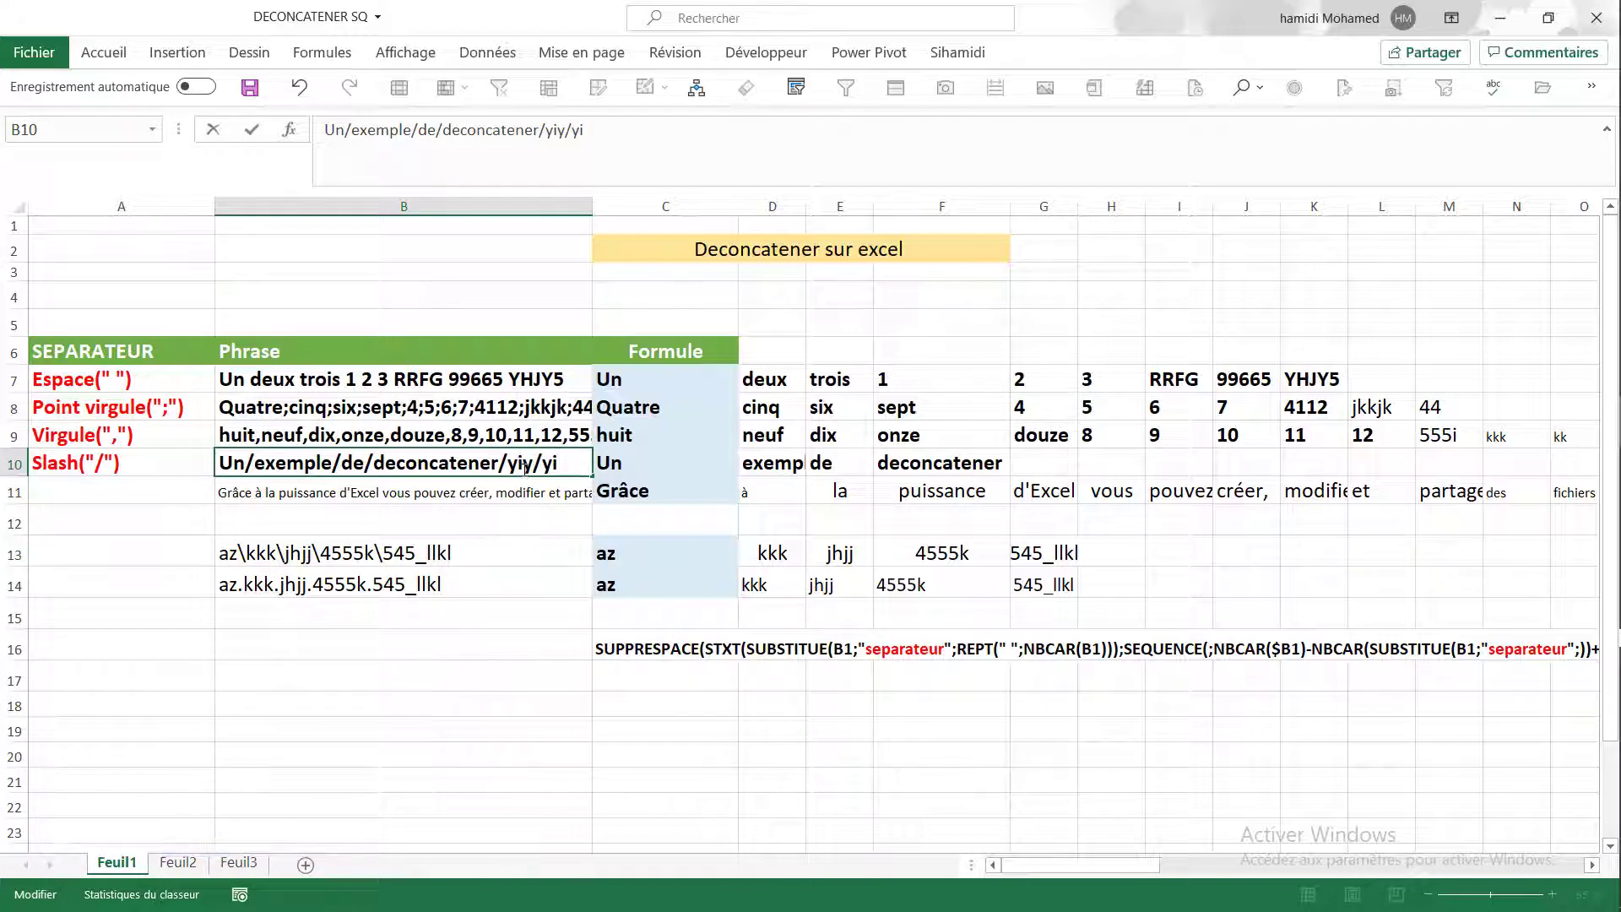
key("Return")
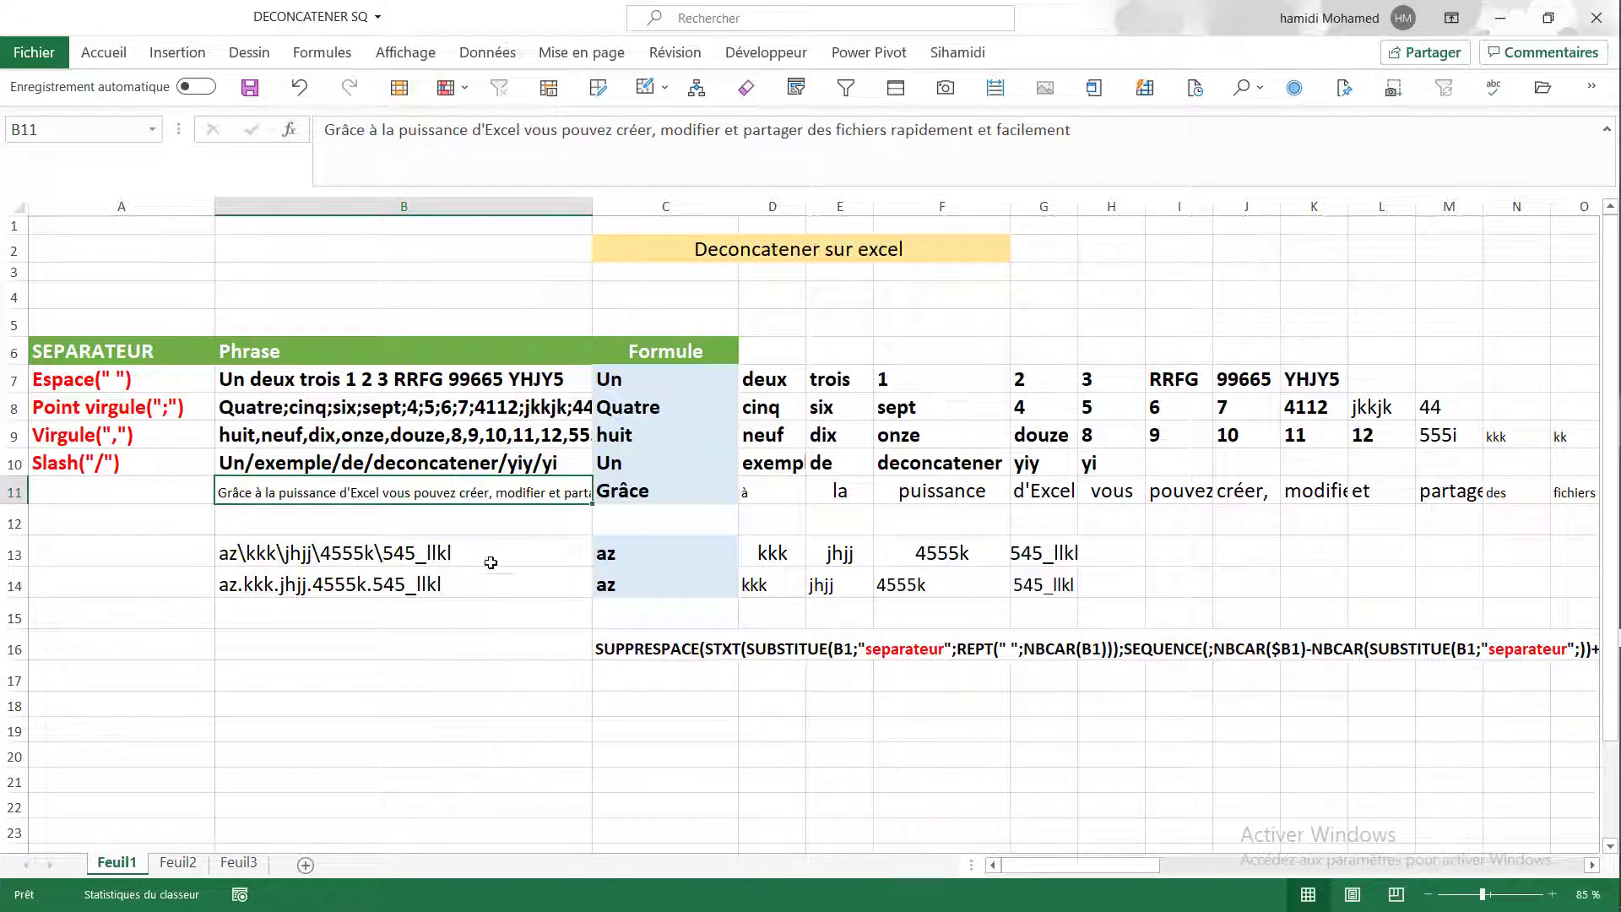
left_click(442, 434)
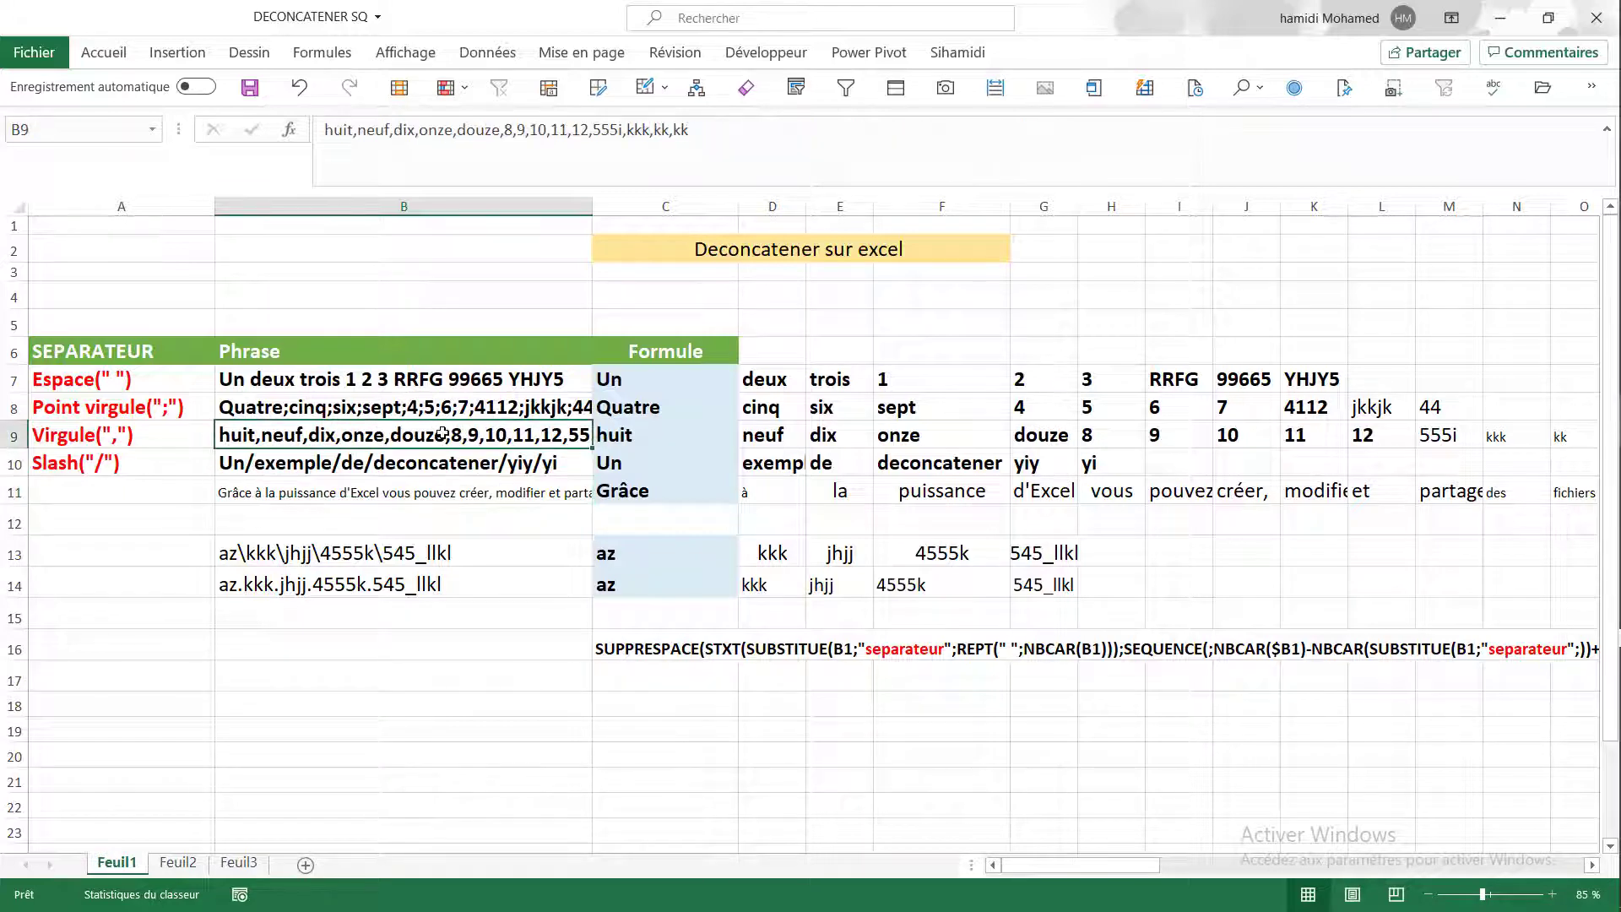
left_click(691, 712)
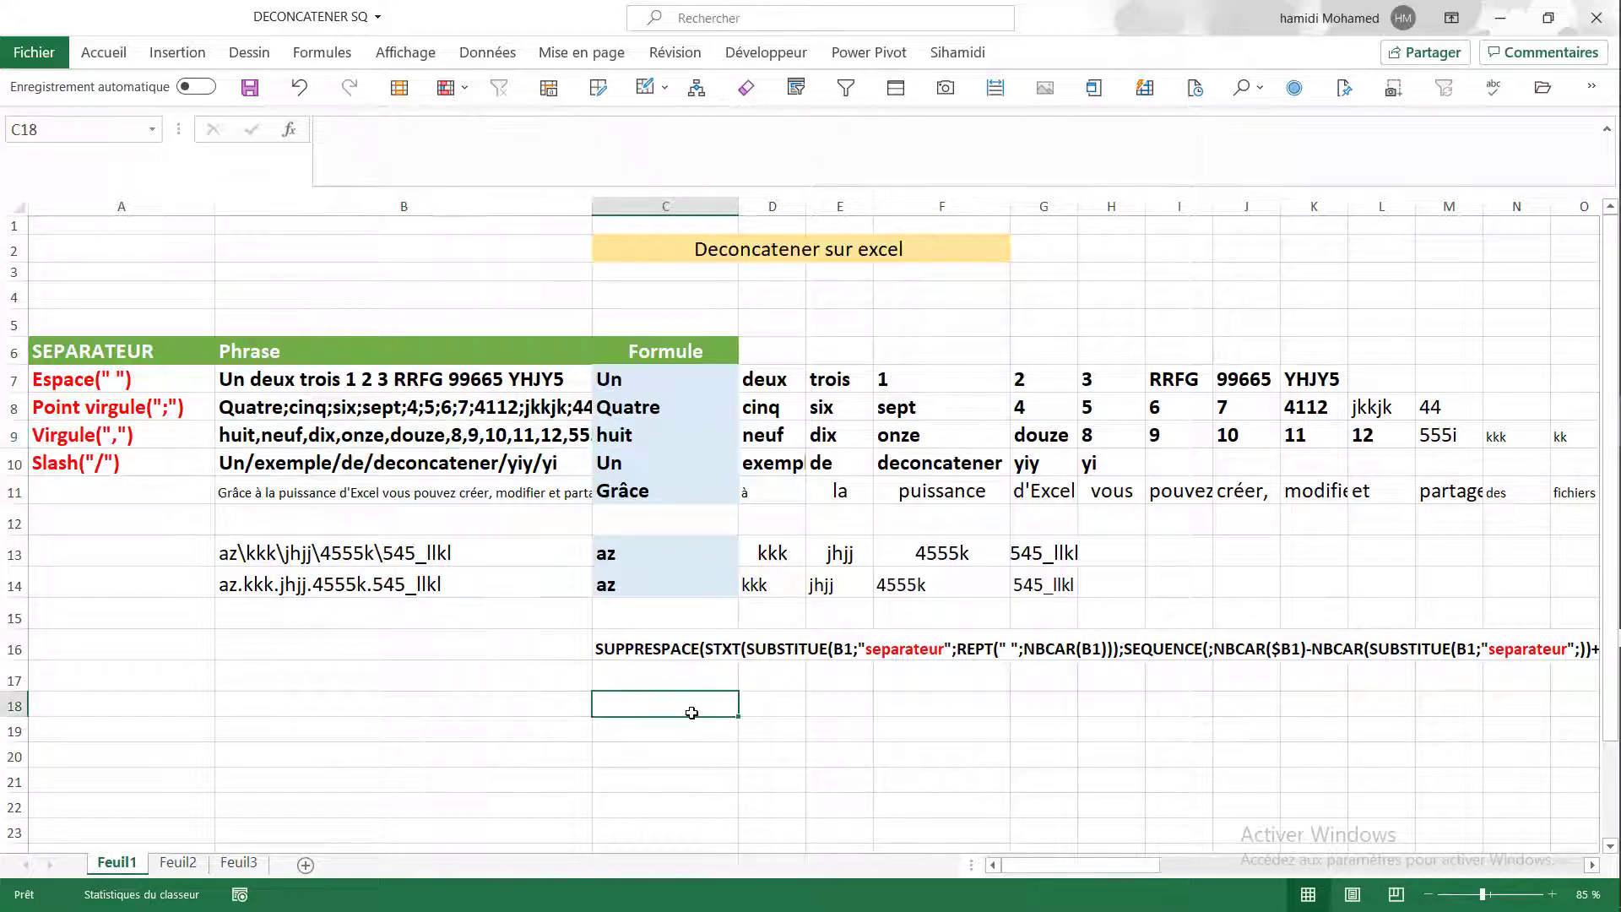